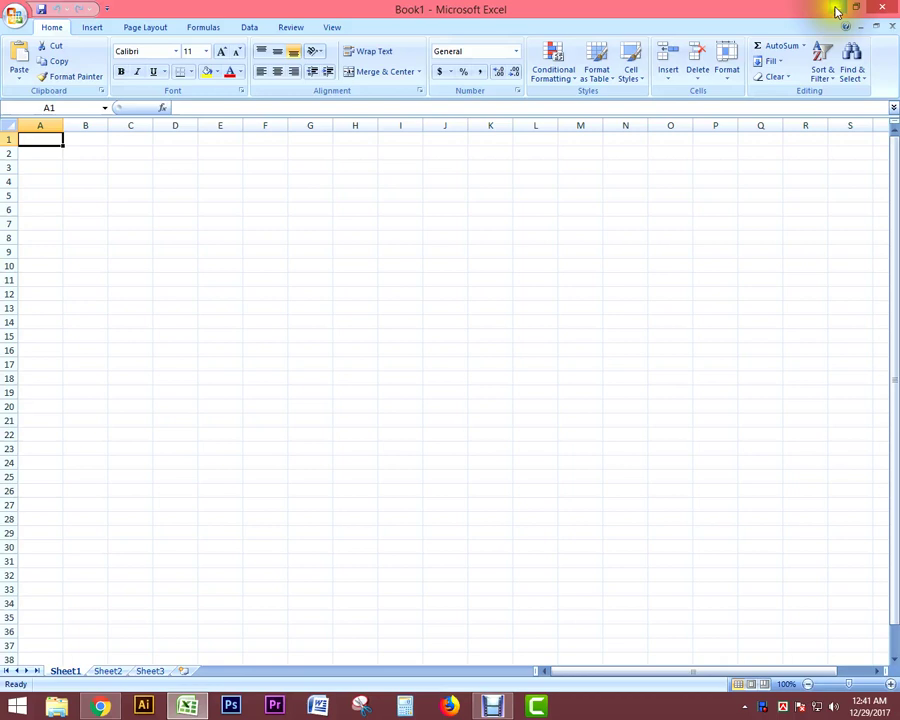
Bring the blank workbook back into view and scroll to the top of the sheet.
click(837, 11)
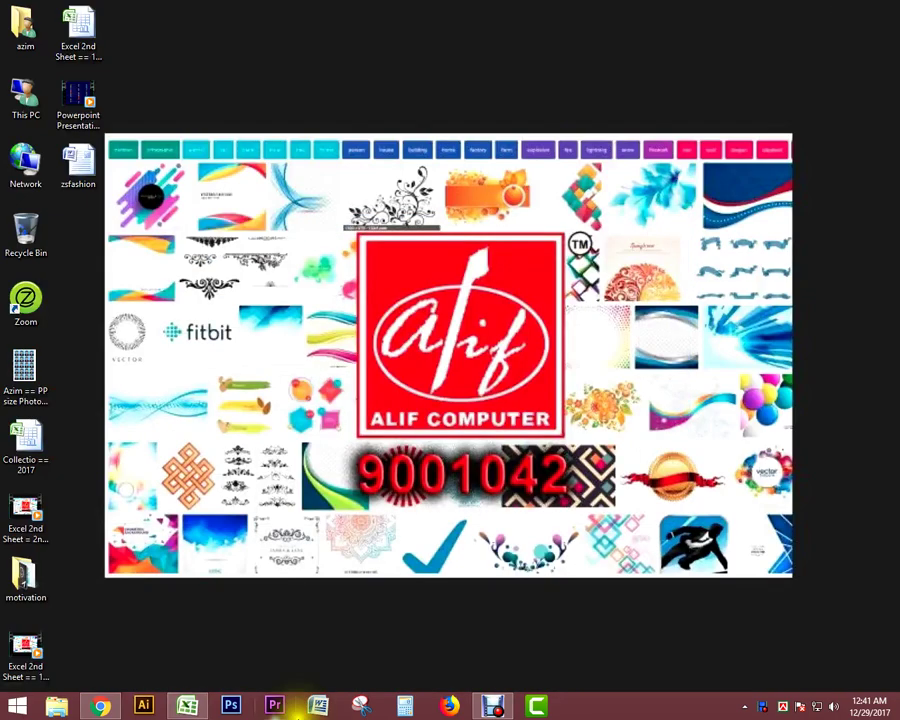
click(186, 707)
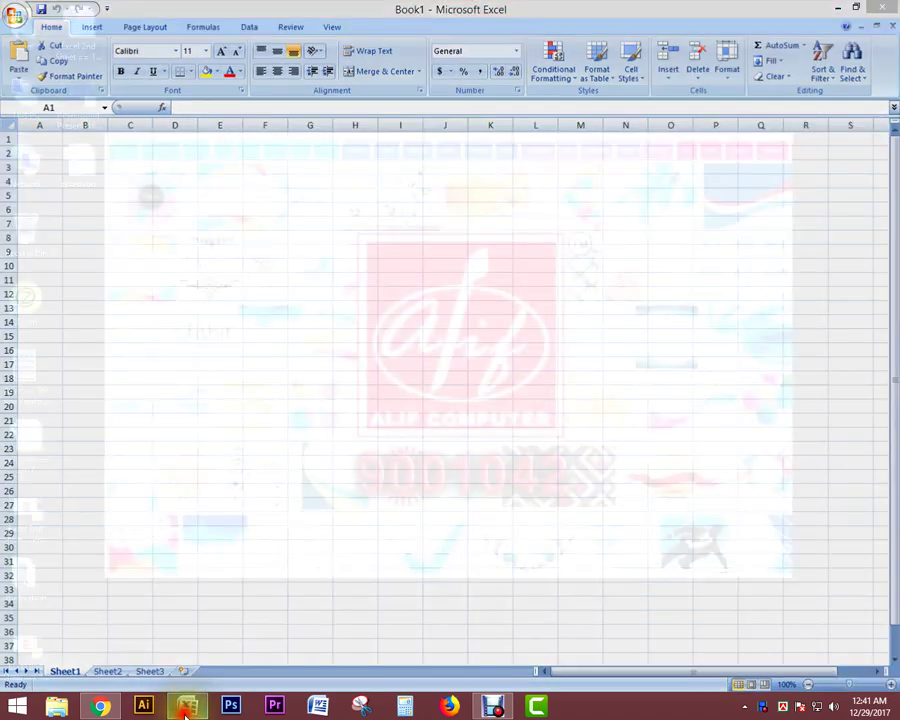
click(186, 707)
click(227, 254)
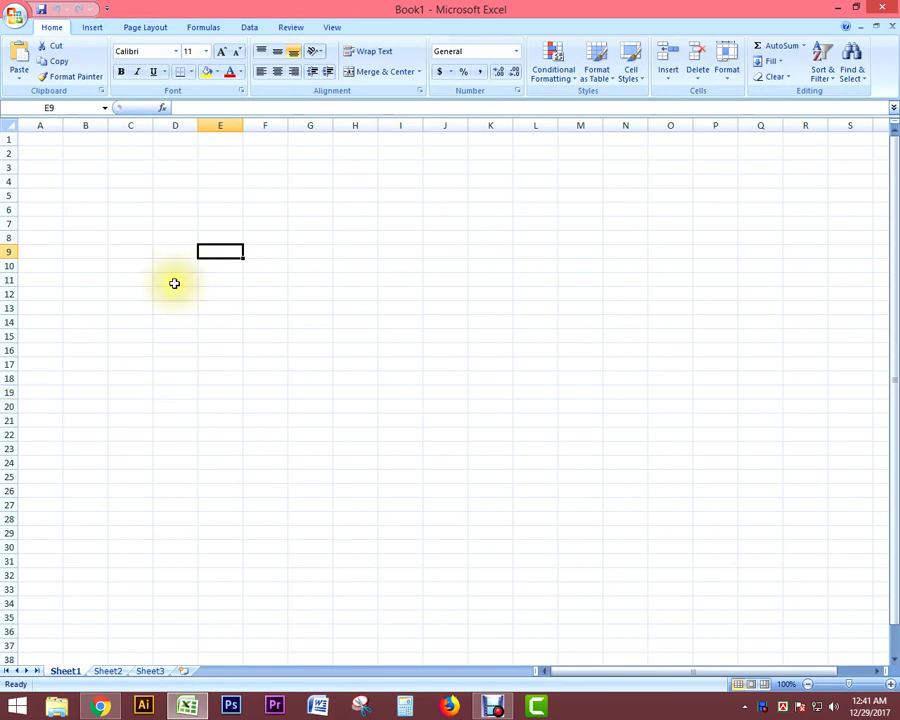
click(98, 249)
ctrl+scroll(122, 287, up, 3)
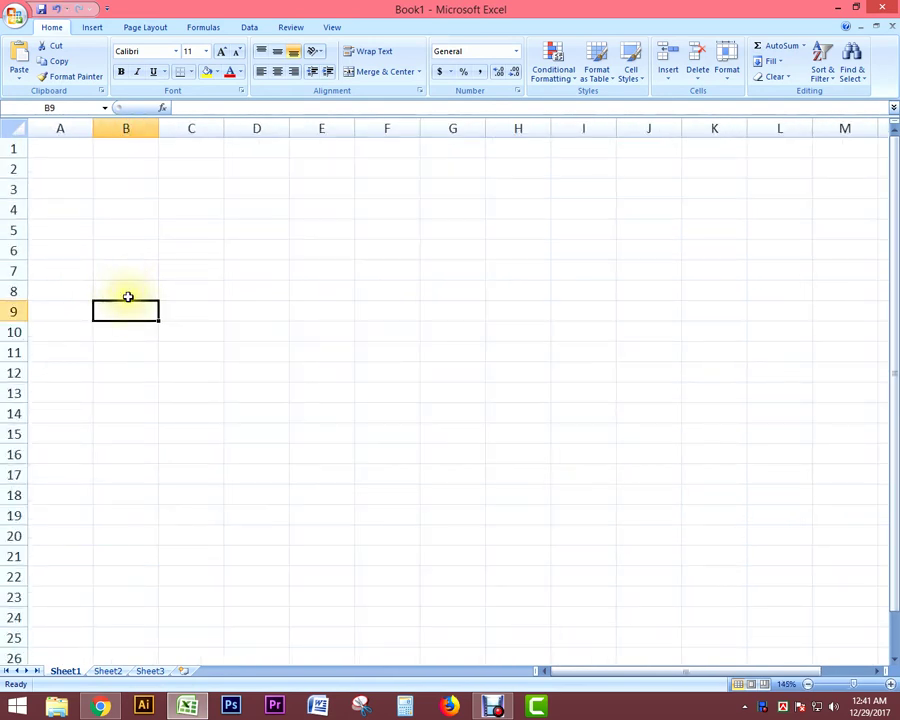
ctrl+scroll(124, 257, up, 2)
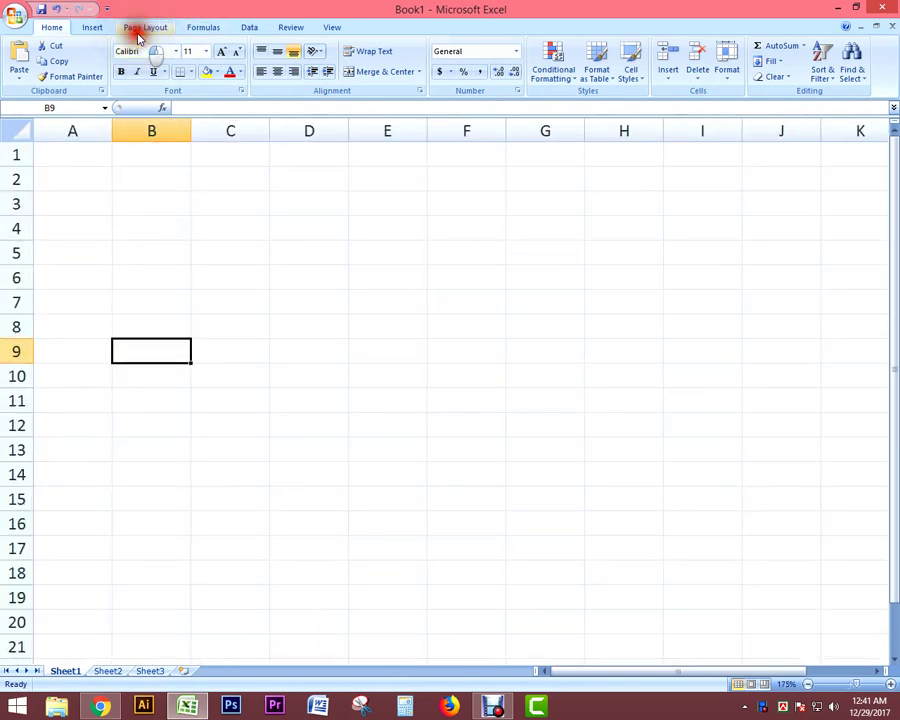
Set the page to A4 portrait and confirm the custom margins unchanged.
click(137, 29)
click(185, 64)
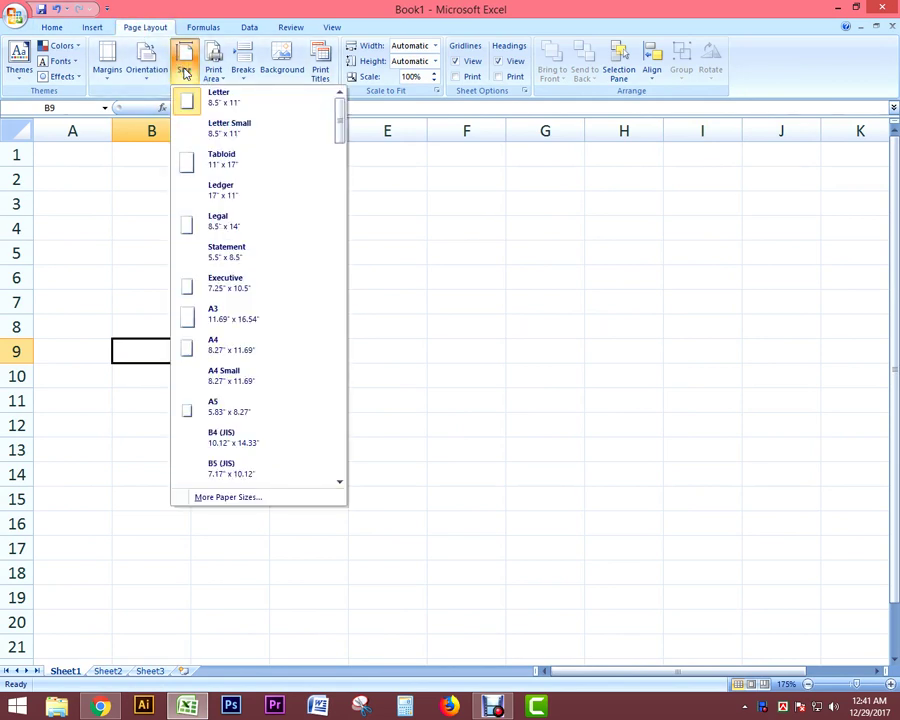
click(217, 344)
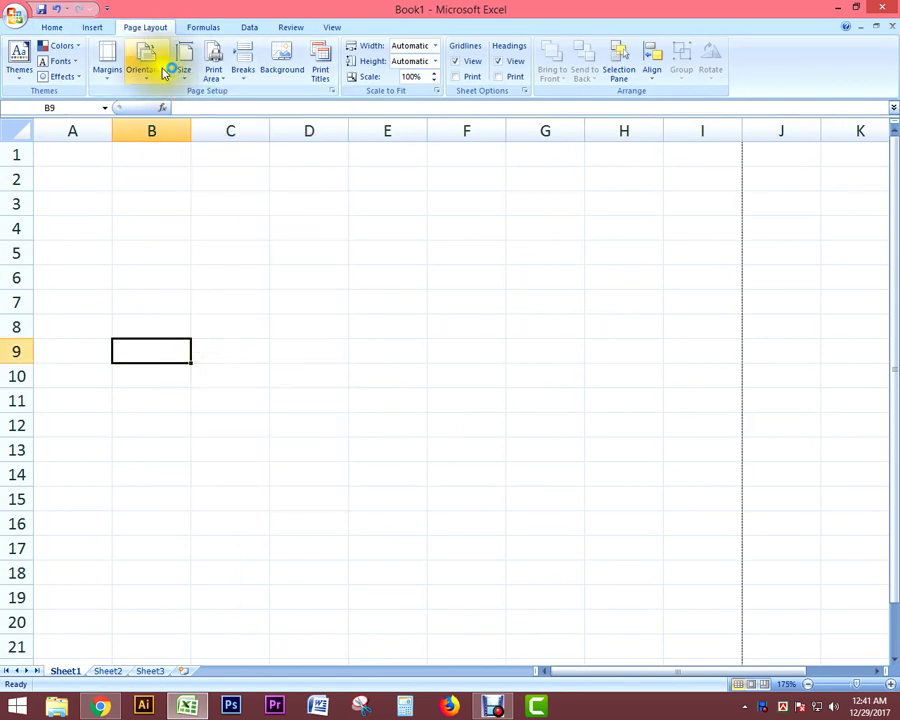
click(152, 66)
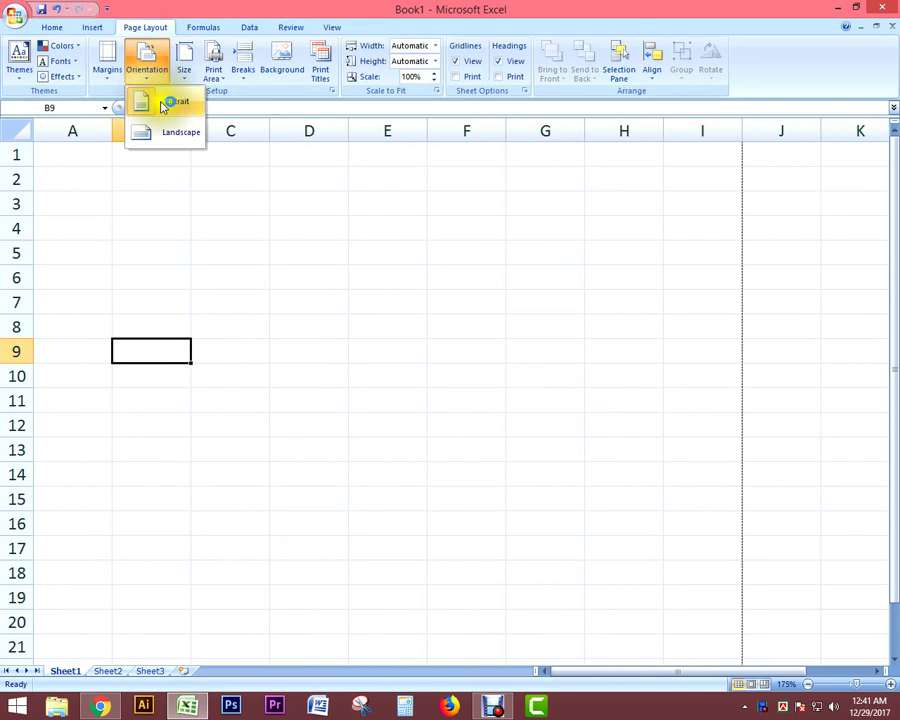
click(162, 98)
click(104, 58)
click(138, 297)
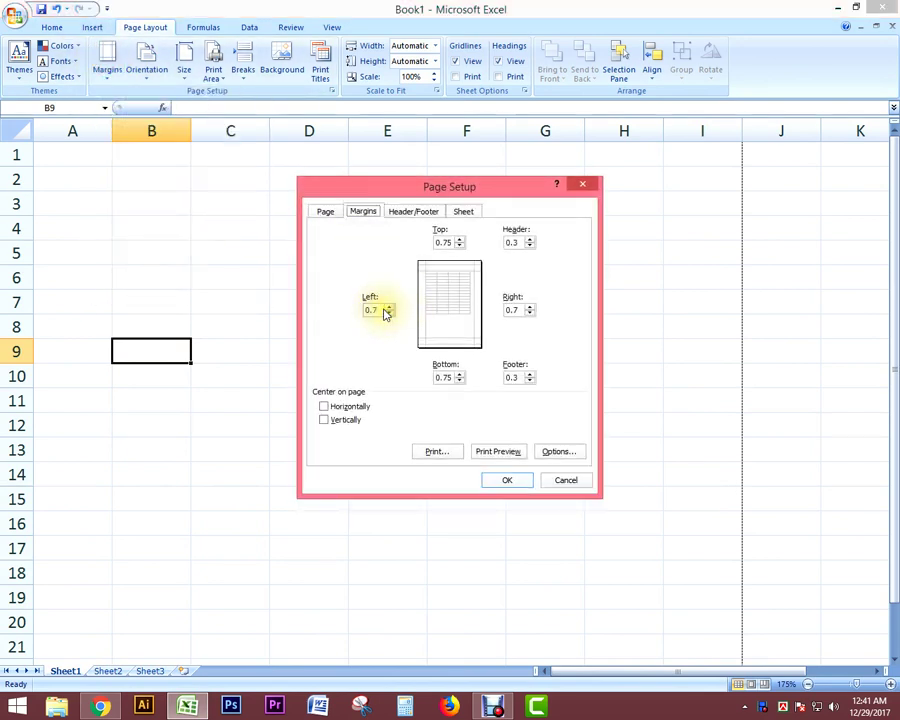
click(508, 482)
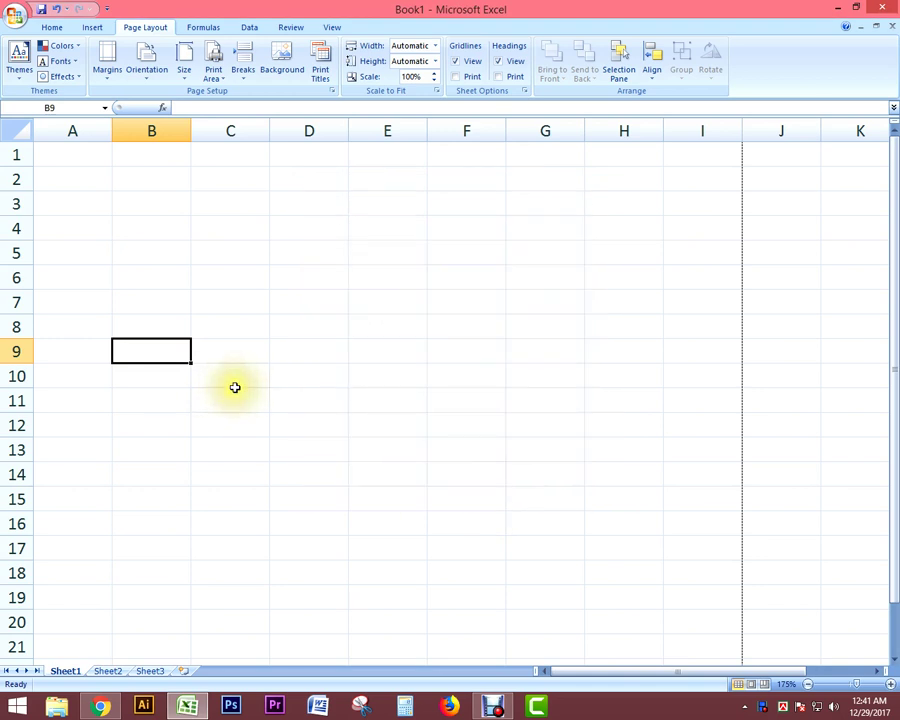
ctrl+scroll(235, 386, down, 1)
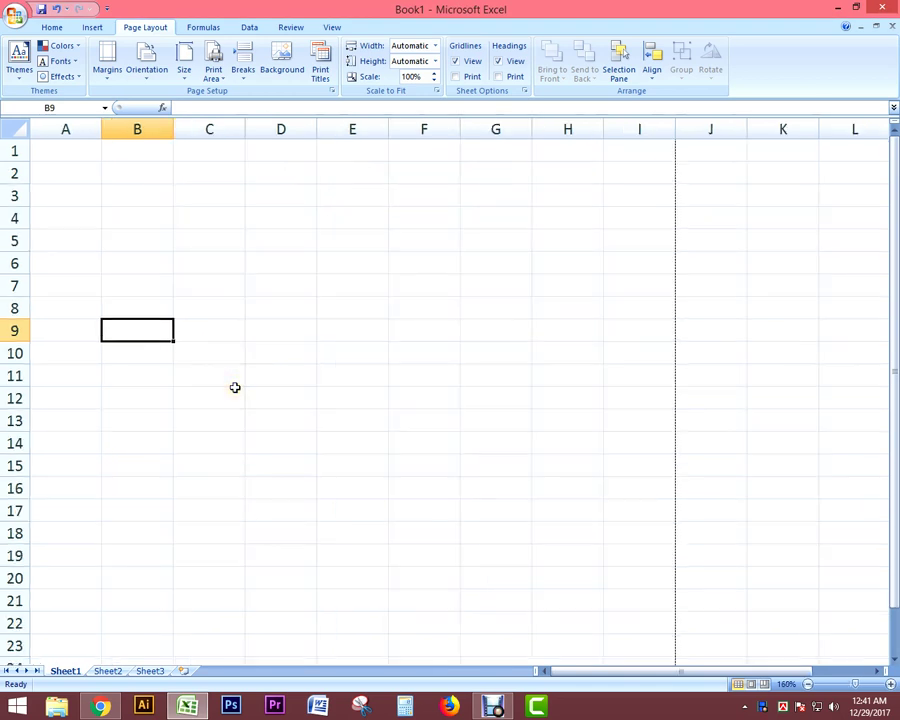
Enter the headings Sl, Description, Qty, Rate and Taka in A4:E4.
click(66, 220)
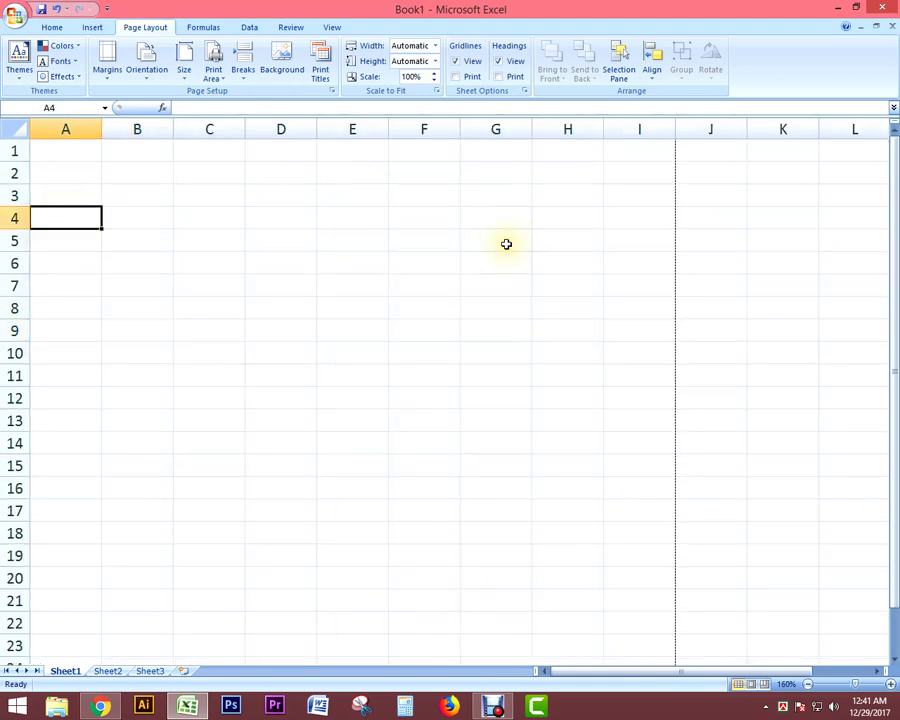
text(Sl)
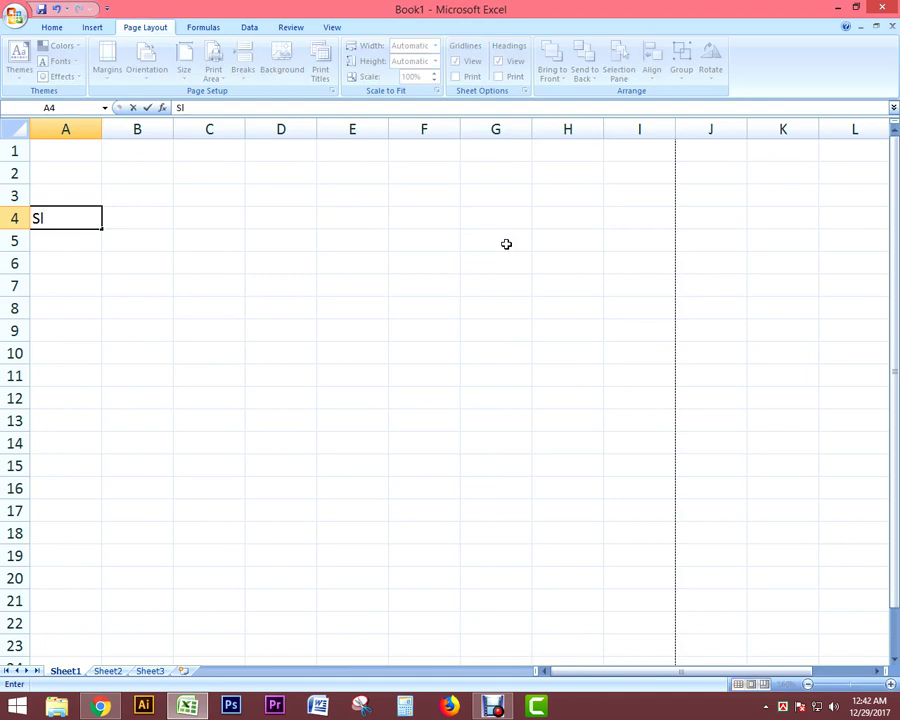
key(Tab)
text(Descri)
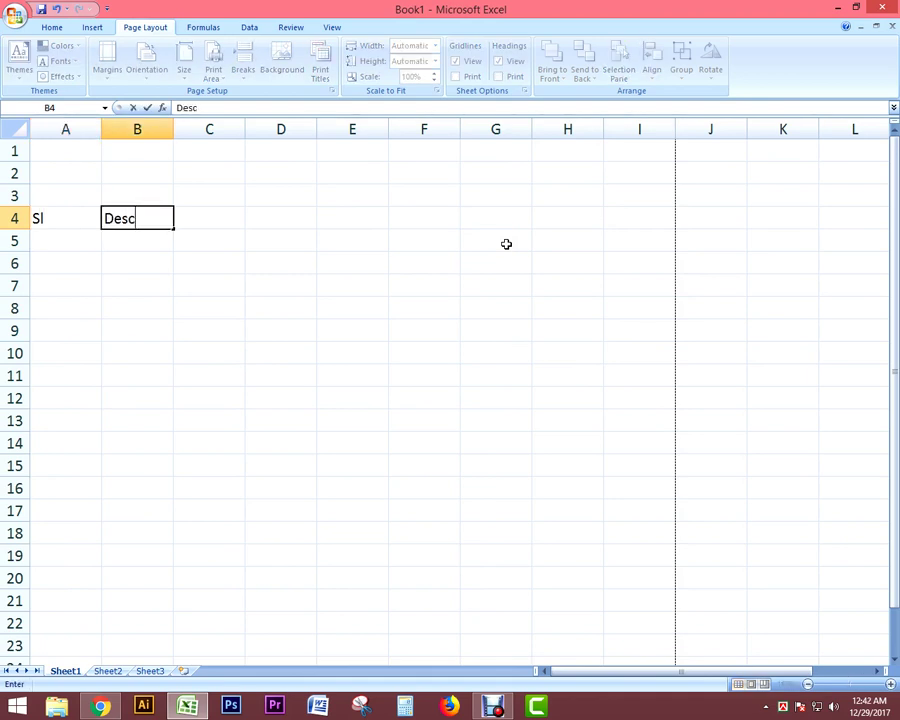
text(ption)
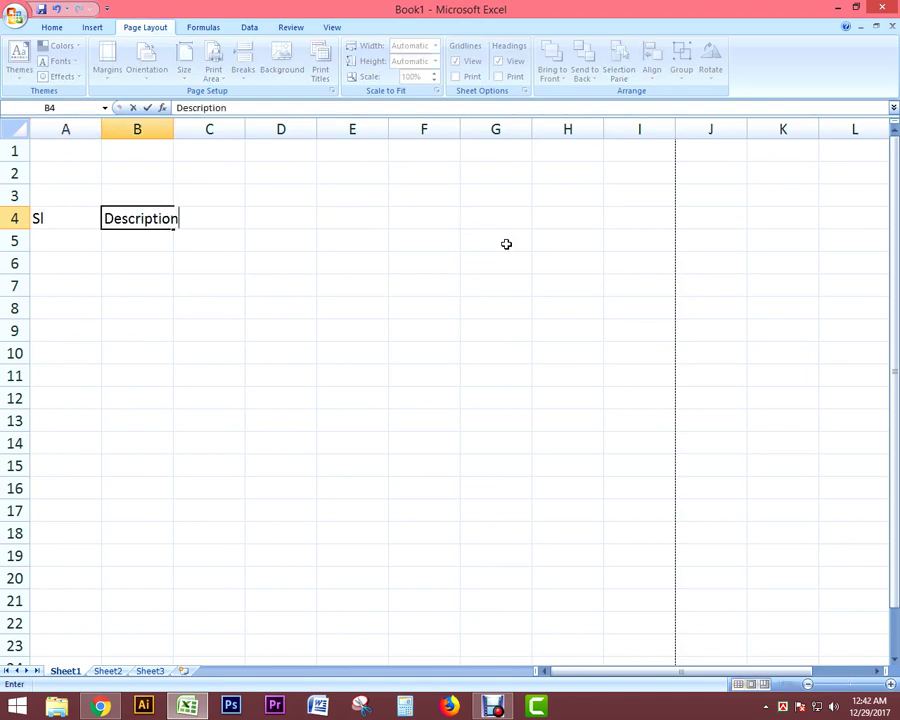
key(Tab)
text(Qty)
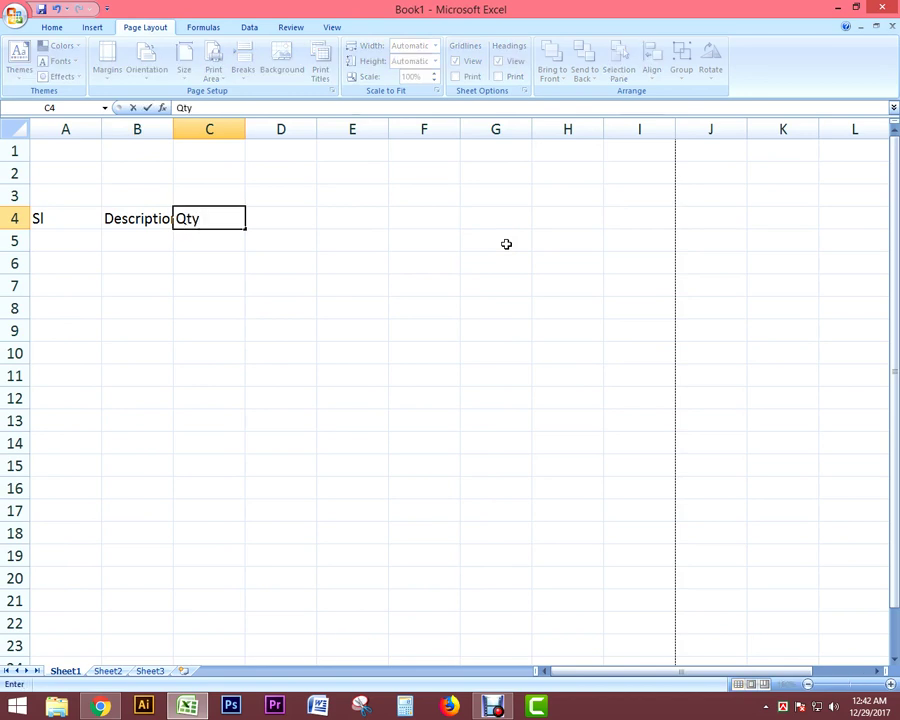
key(Tab)
text(Rate)
key(Tab)
text(T)
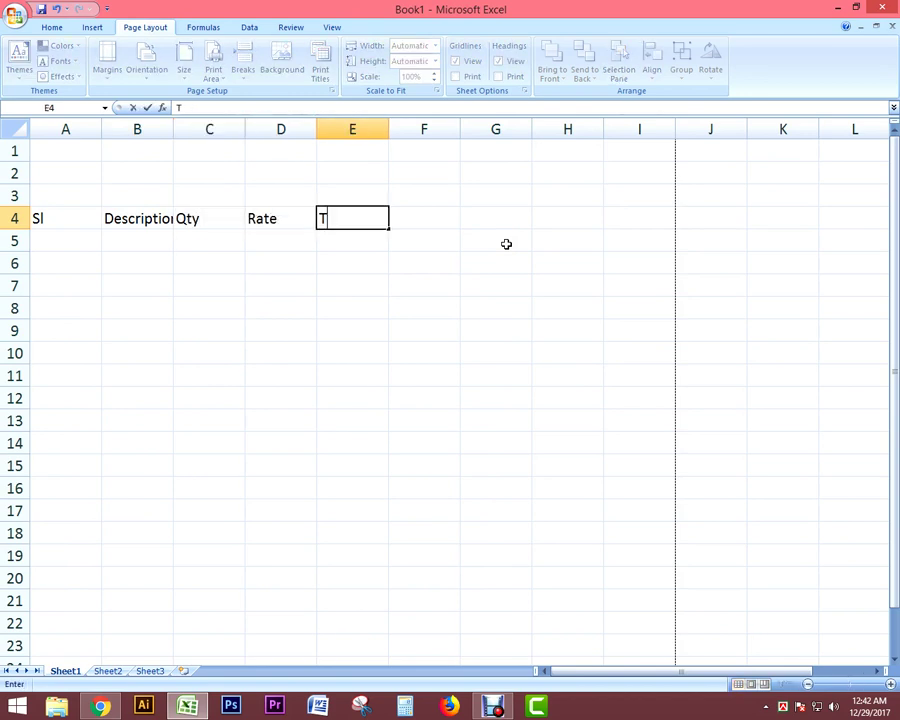
text(aka)
click(266, 311)
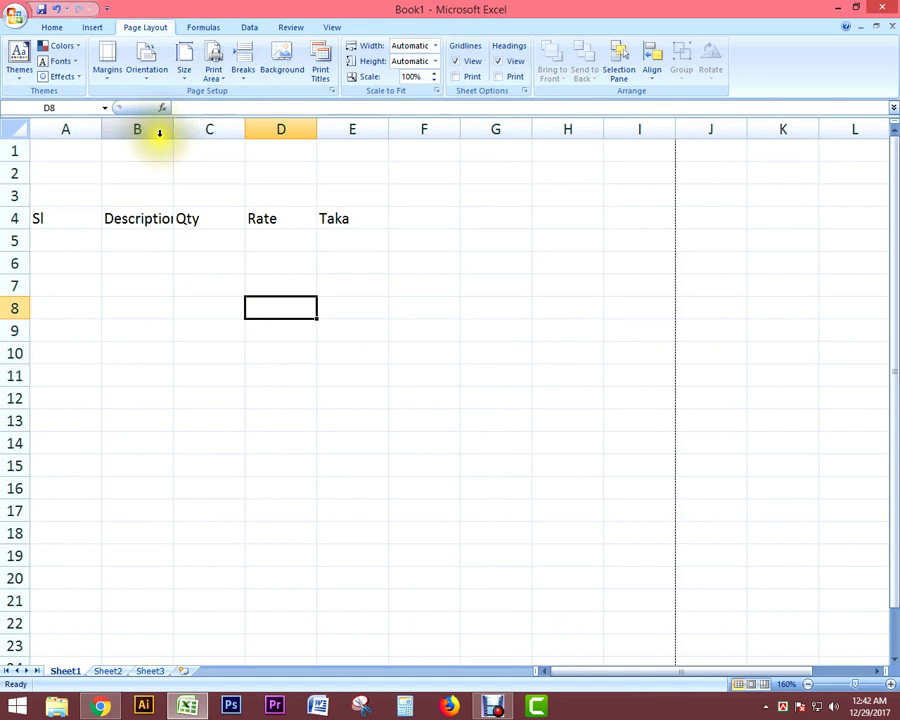
Widen column B for descriptions, column E for amounts and column A slightly.
drag(174, 128, 418, 128)
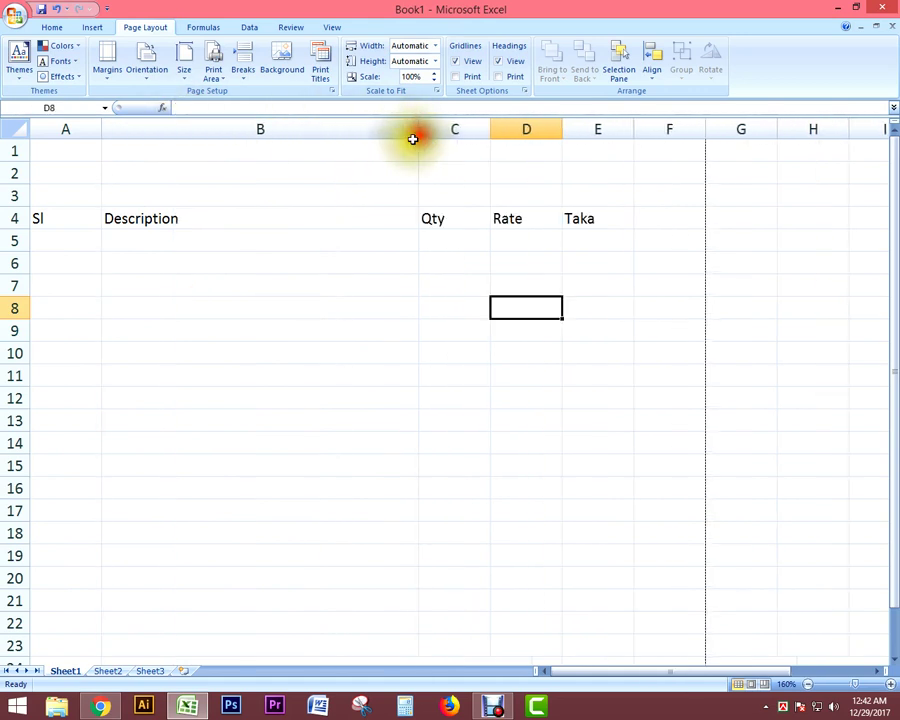
drag(634, 129, 668, 129)
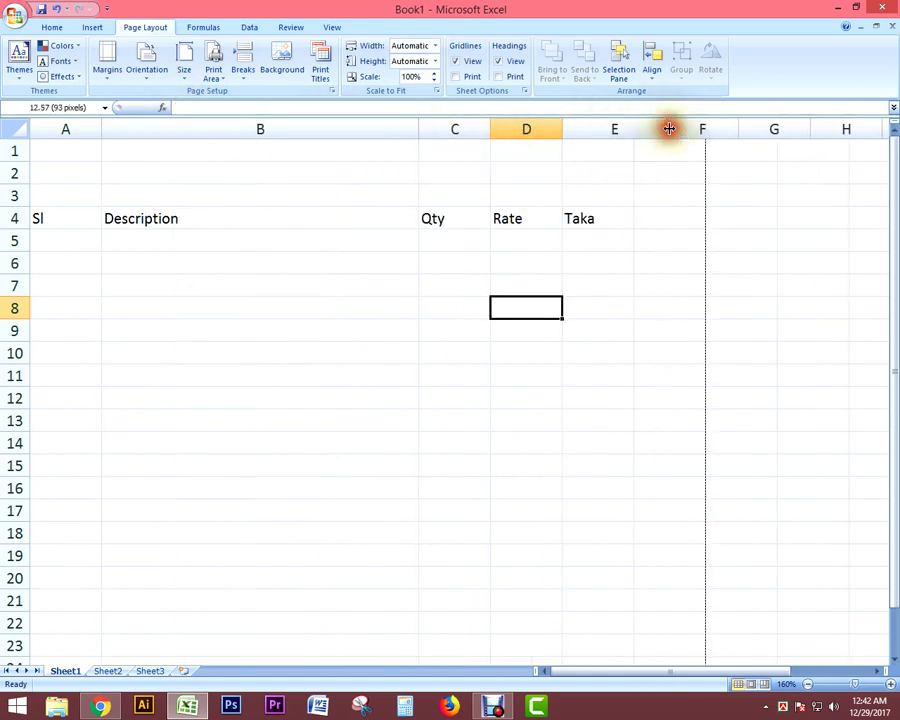
drag(102, 124, 110, 124)
click(326, 306)
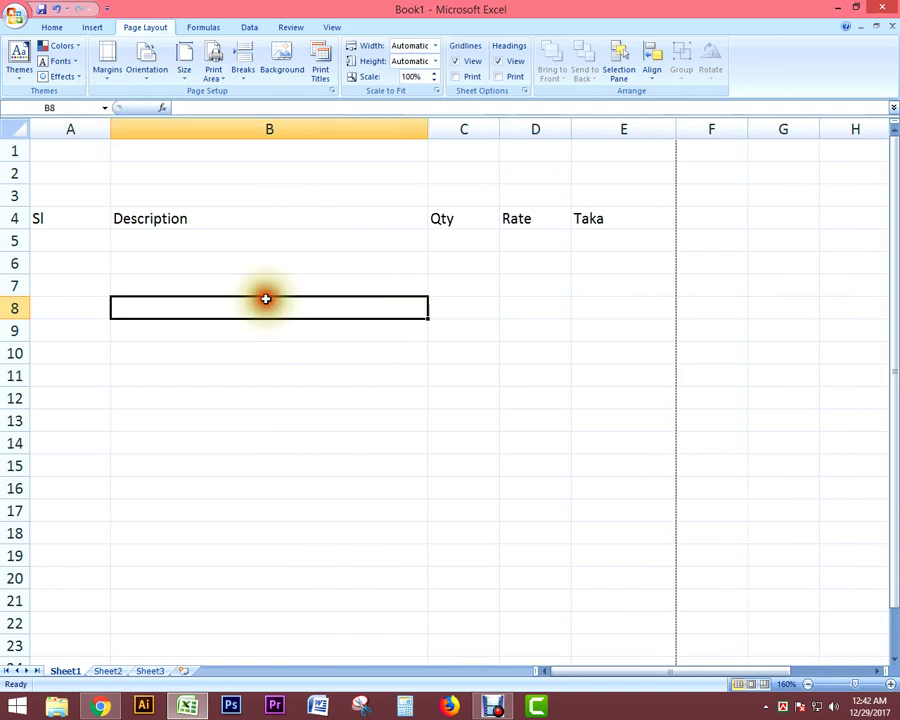
click(72, 239)
Enter 1, 2, 3 in A5:A7, fill the series down to 15 in A19, and centre it.
text(1)
key(Return)
text(2)
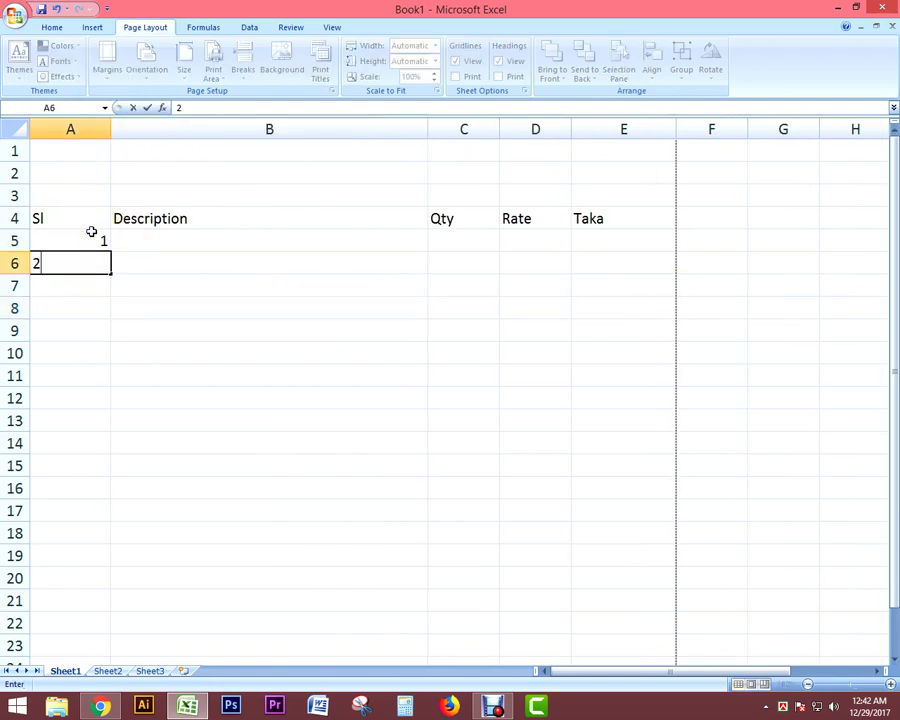
key(Return)
text(3)
click(79, 329)
mouse_move(80, 240)
mouse_down()
mouse_move(116, 305)
mouse_move(108, 561)
mouse_up()
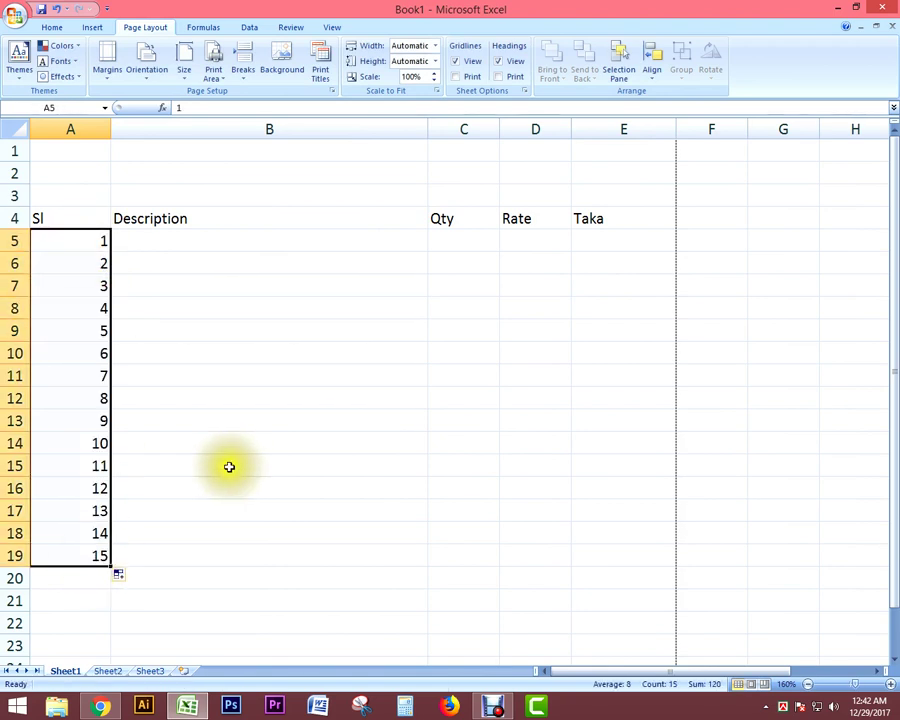
click(51, 27)
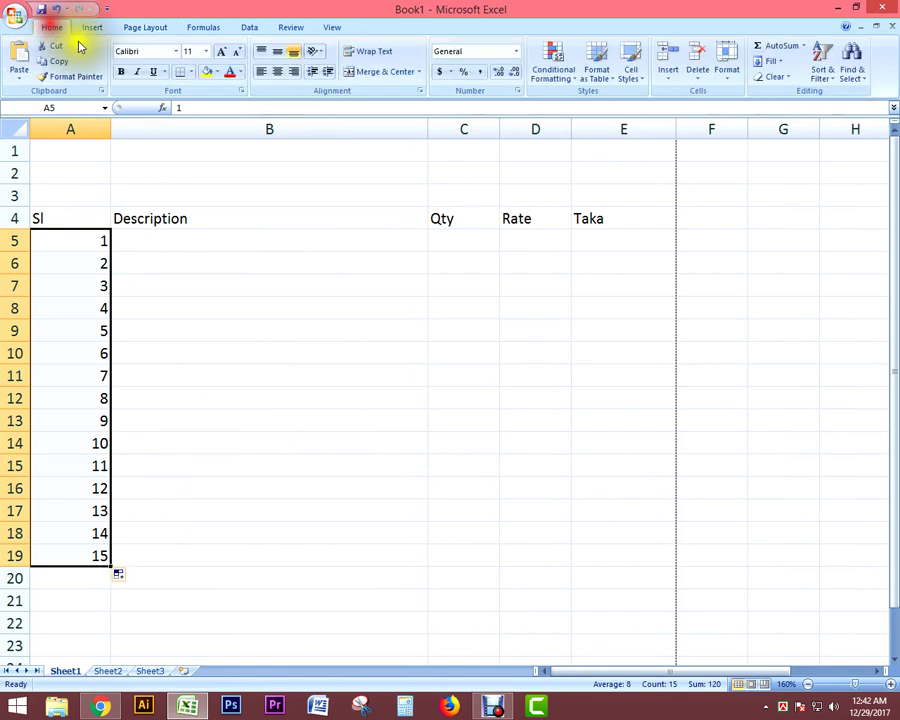
click(277, 71)
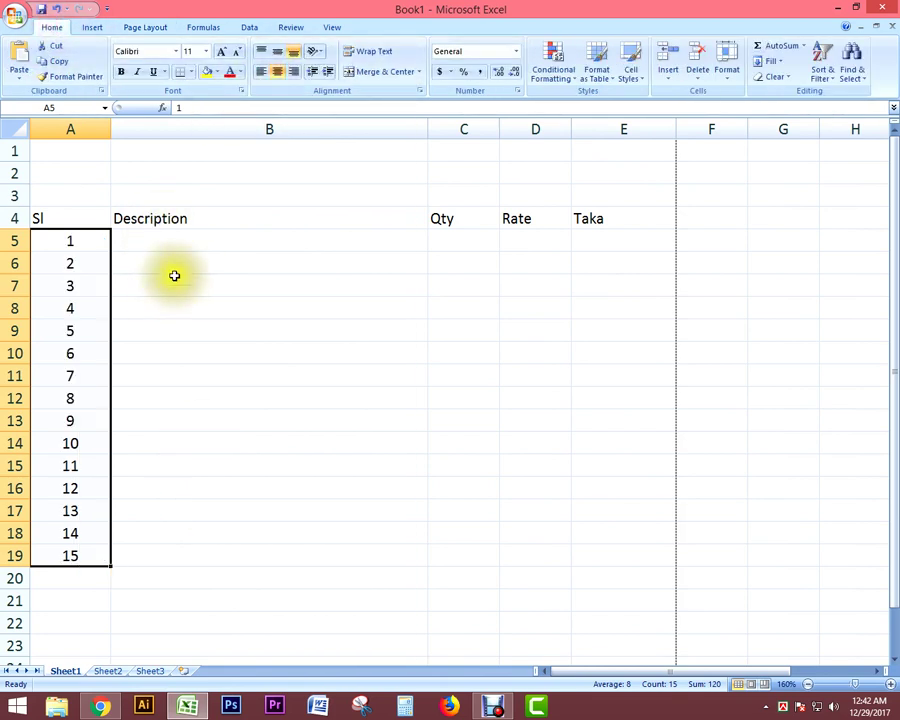
click(162, 242)
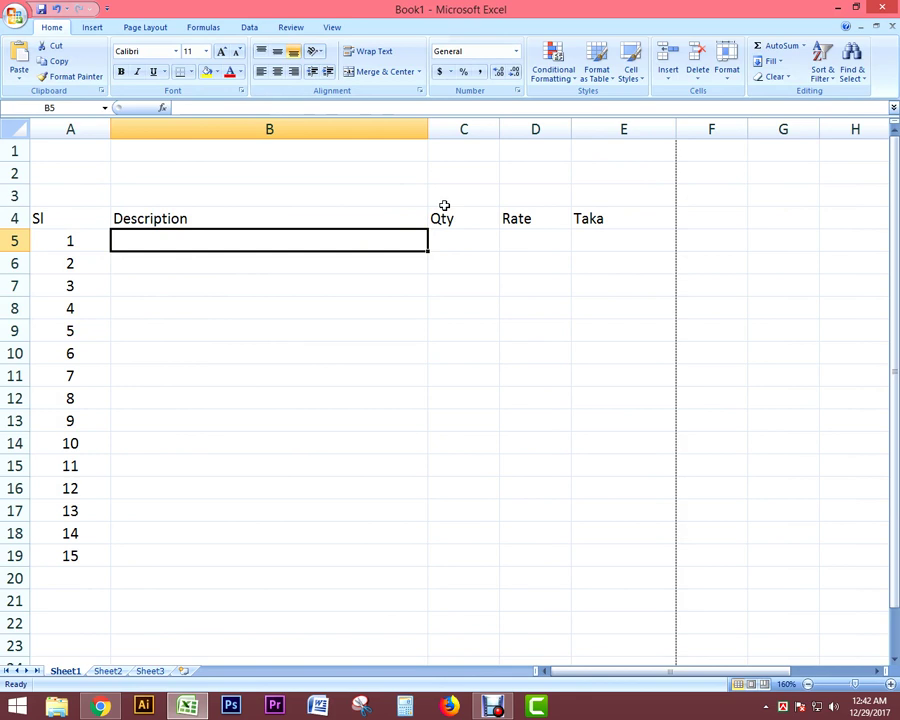
List Motherboard, Processor, Ram, HDD, CD Rom, DVD Writer, Power Supply and Casing in B5:B12.
text(Mother)
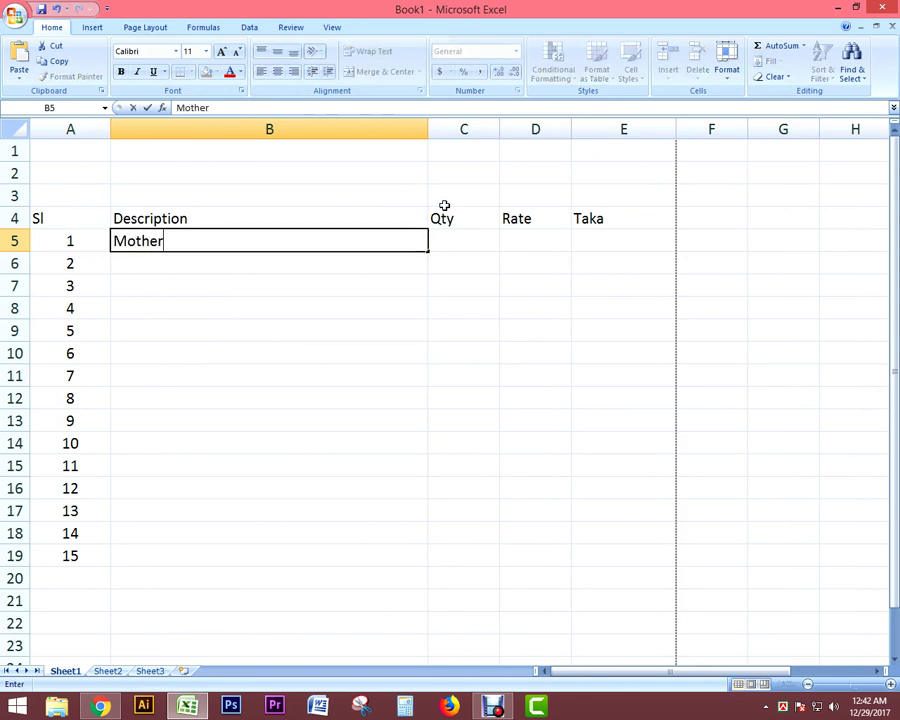
text(board)
key(Return)
text(Processo)
key(Return)
text(Ram)
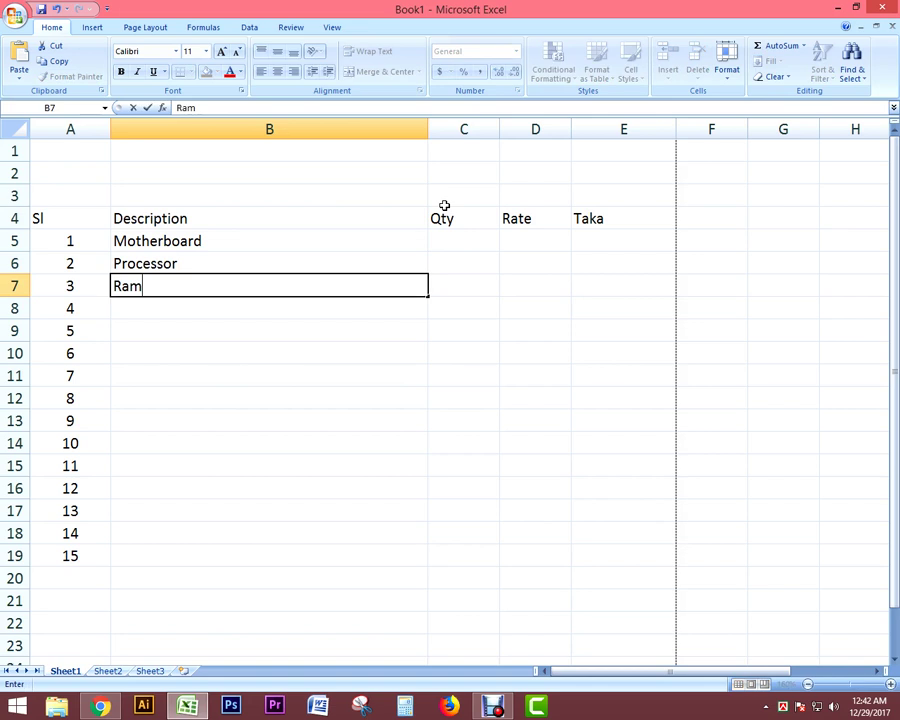
key(Return)
text(HD)
key(Return)
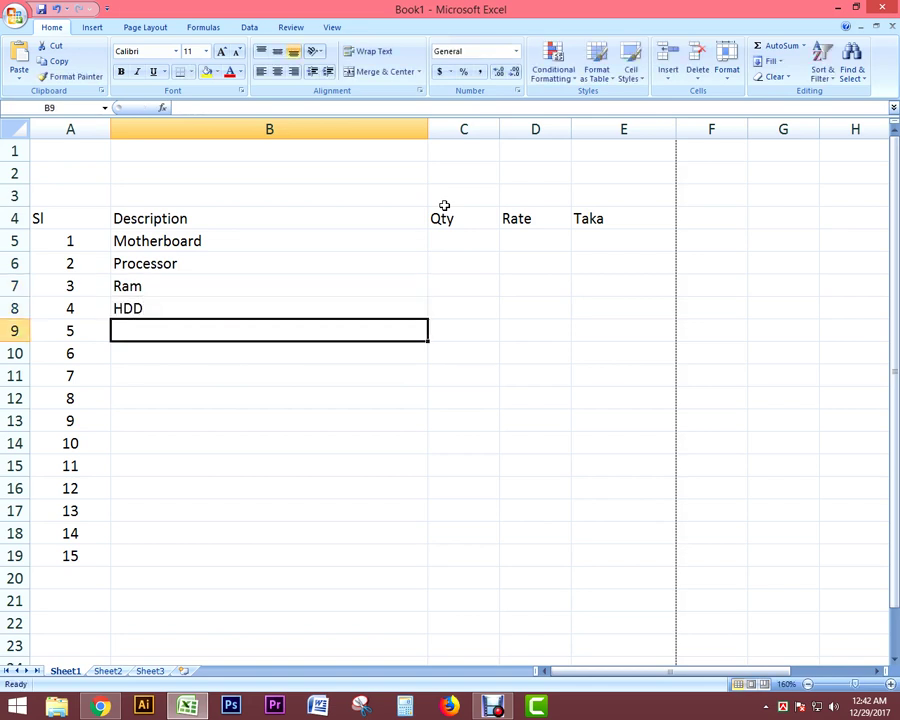
text(CD Rom)
key(Return)
text(DVD Writ)
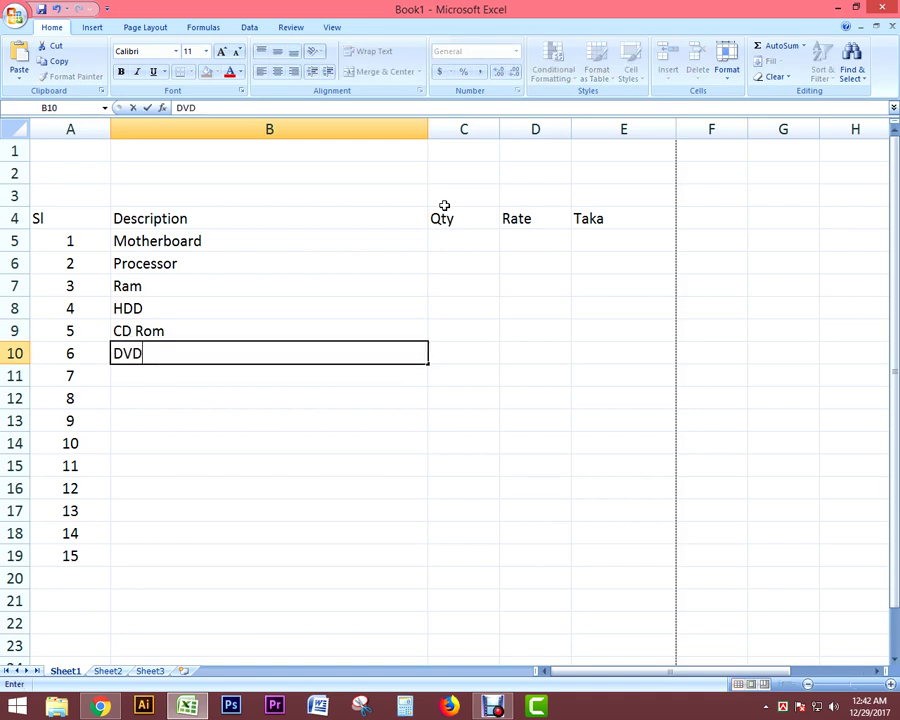
text(er)
key(Return)
text(Power Sup)
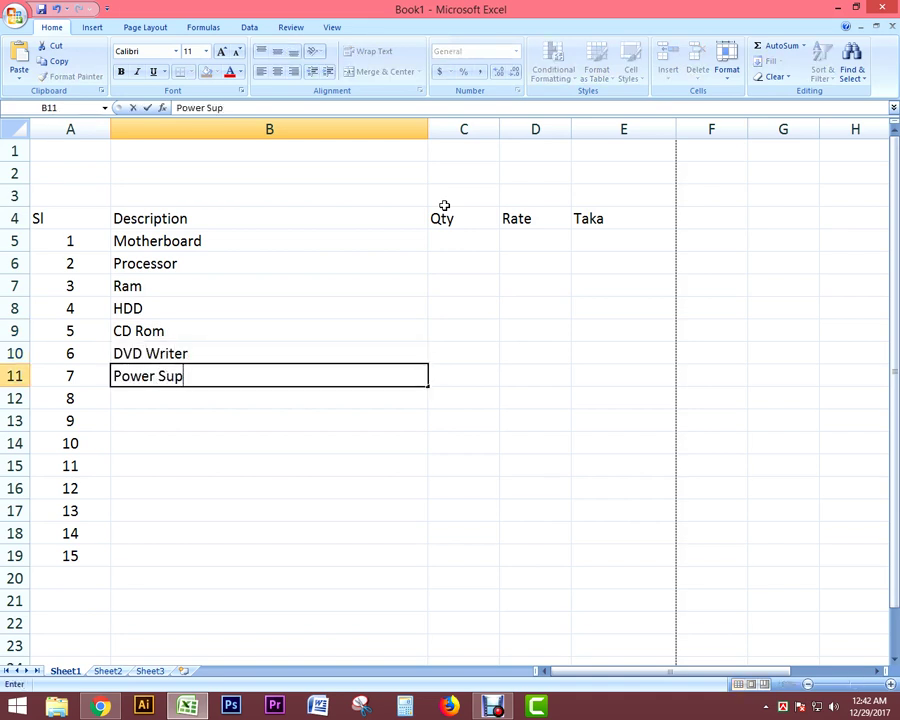
text(plyu)
key(Return)
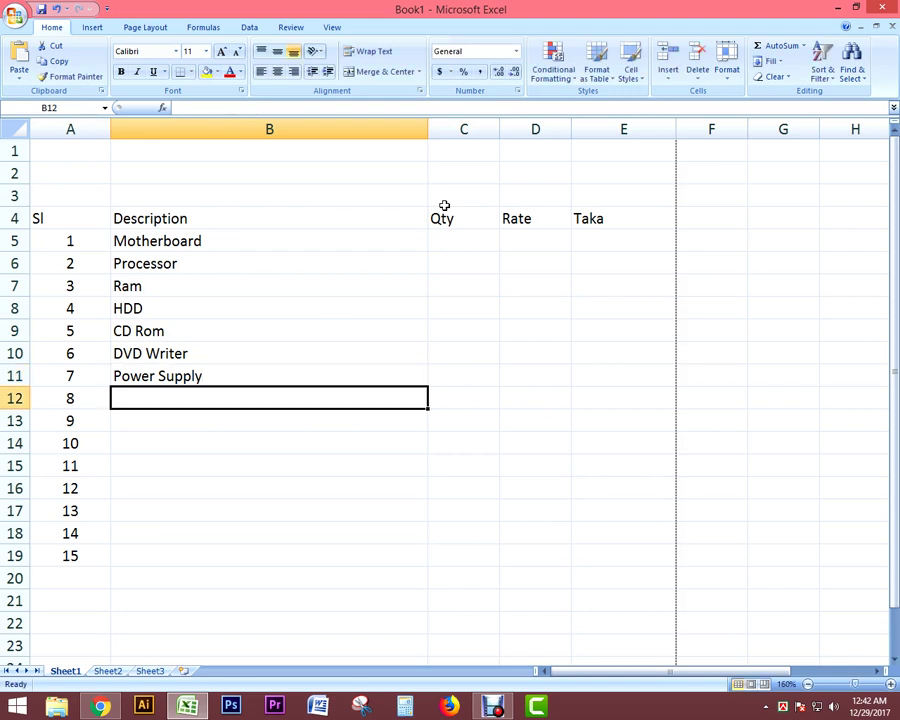
text(Casing)
key(Return)
Add Data Cable, Power Cable, Monitor, VGA Cable, Graphic Card, UPS, Keyboard and Mouse in B13:B20.
text(Data Cable)
key(Return)
text(Pwer Cable)
key(Return)
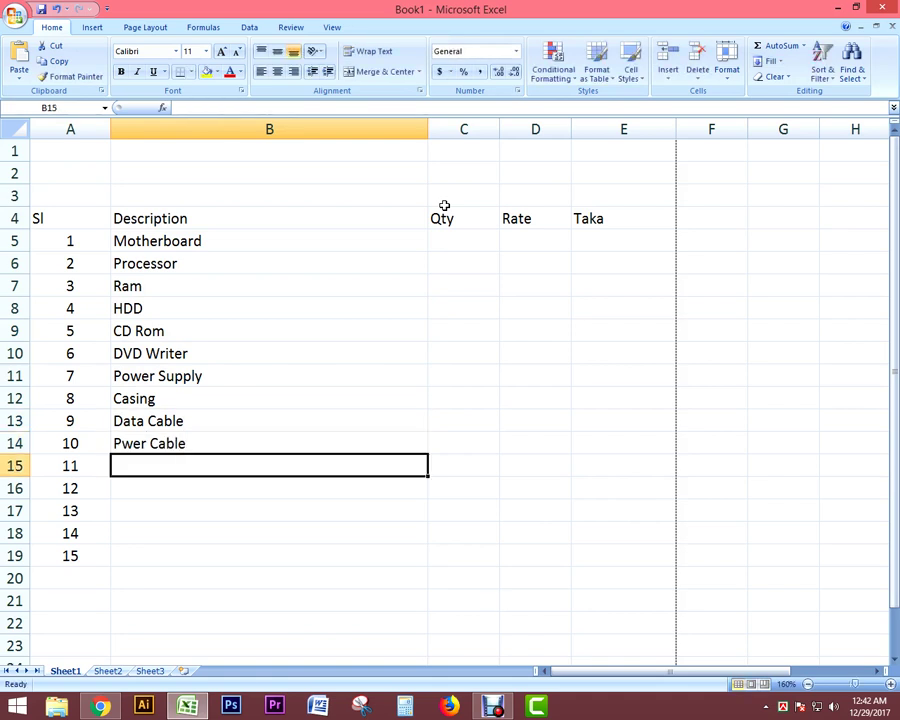
text(Monitor)
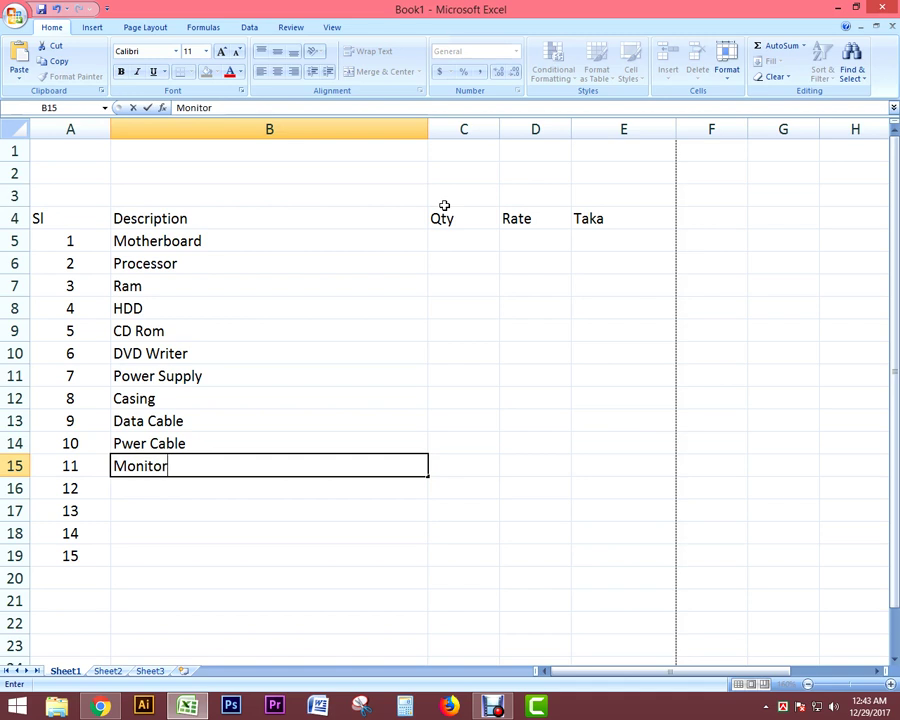
key(Return)
text(D)
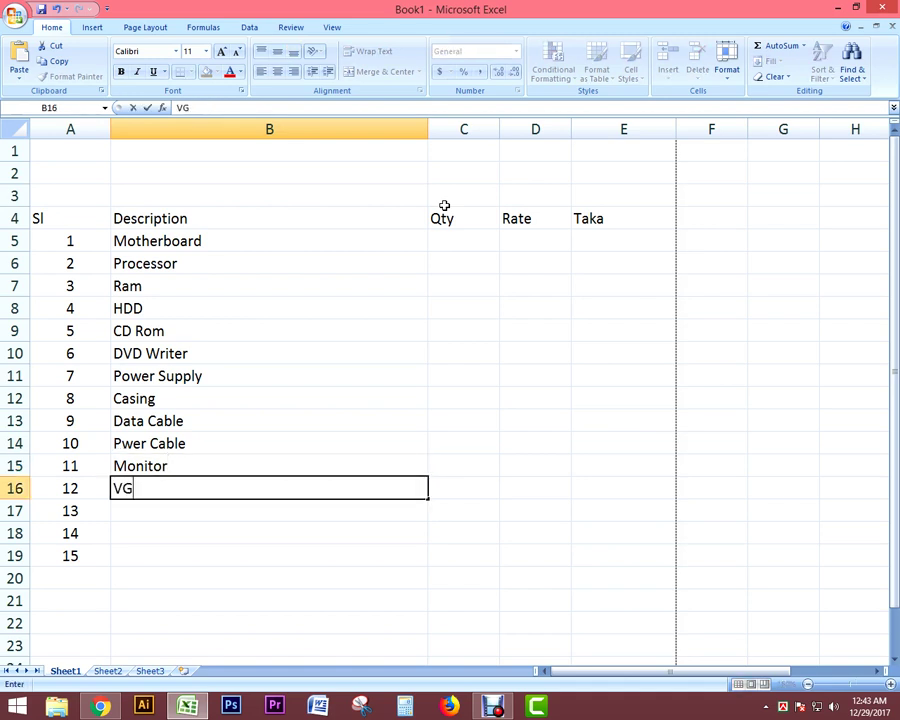
text(Ablo)
key(Return)
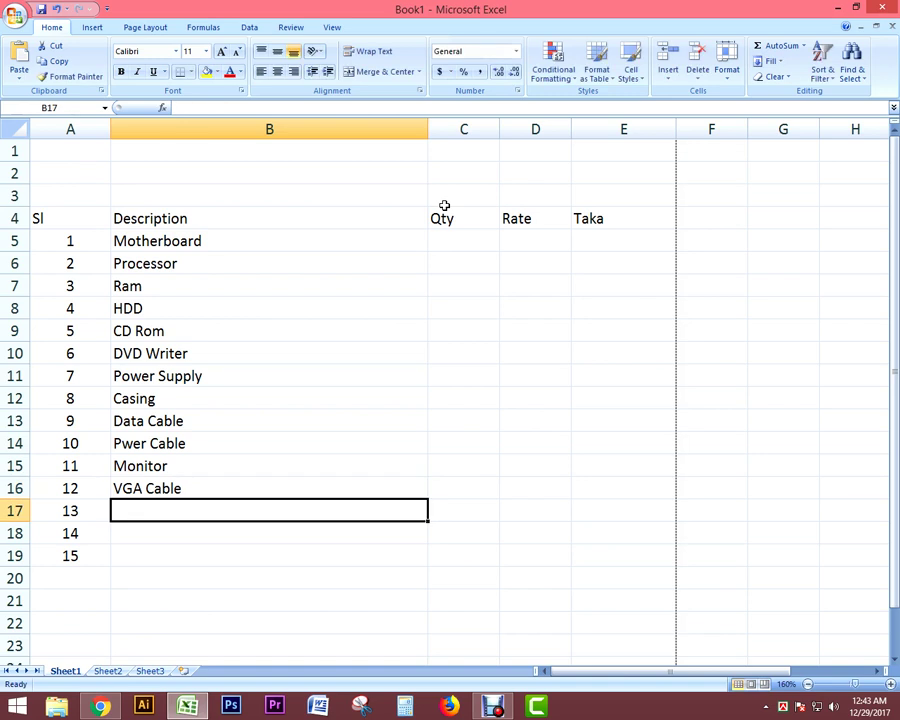
text(Graphic Card)
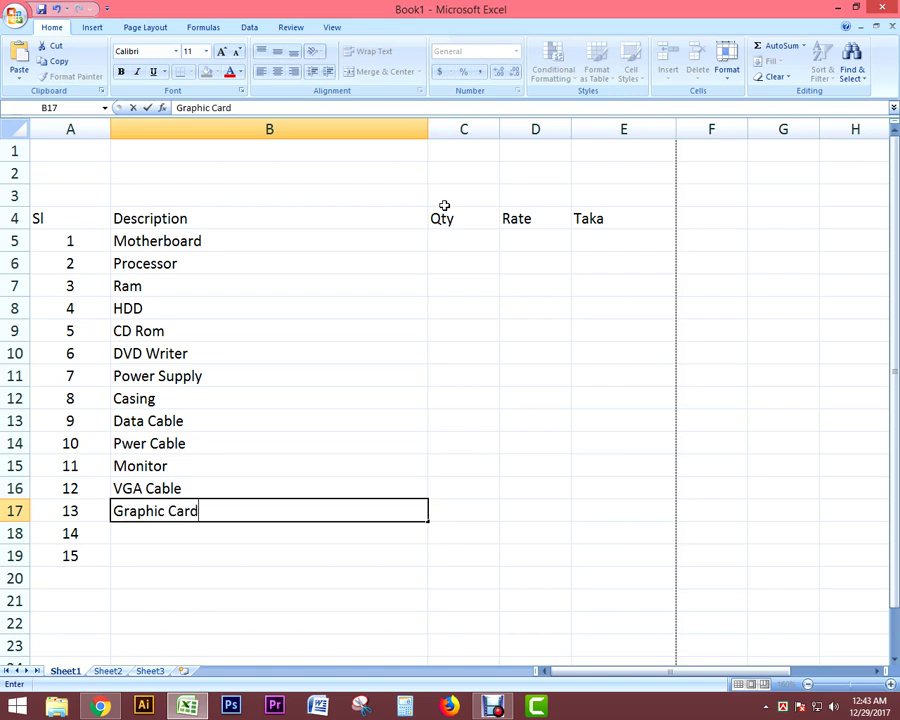
key(Return)
text(U)
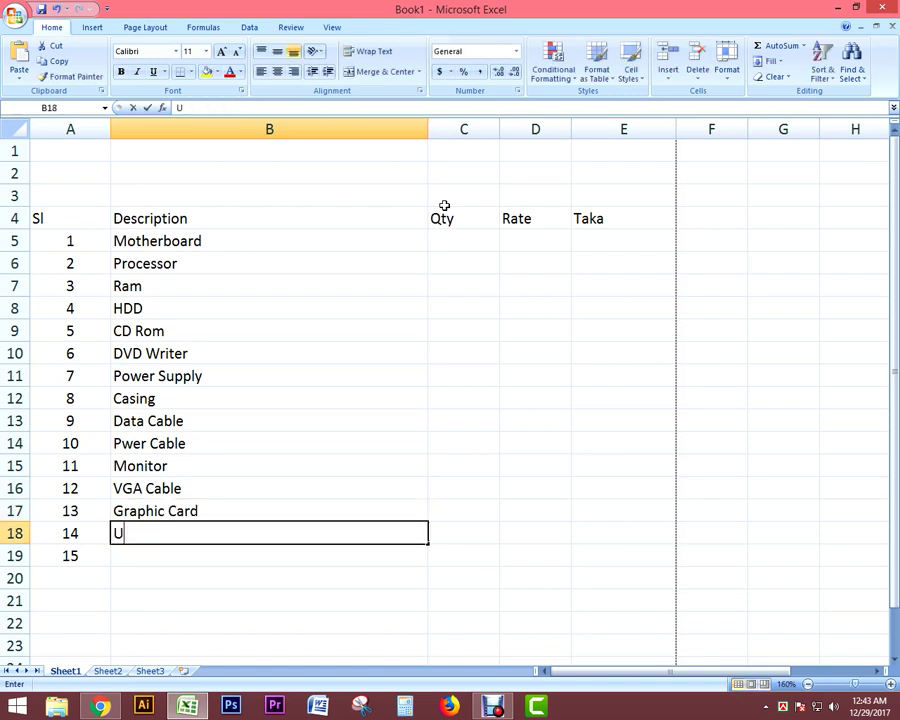
text(PS)
key(Return)
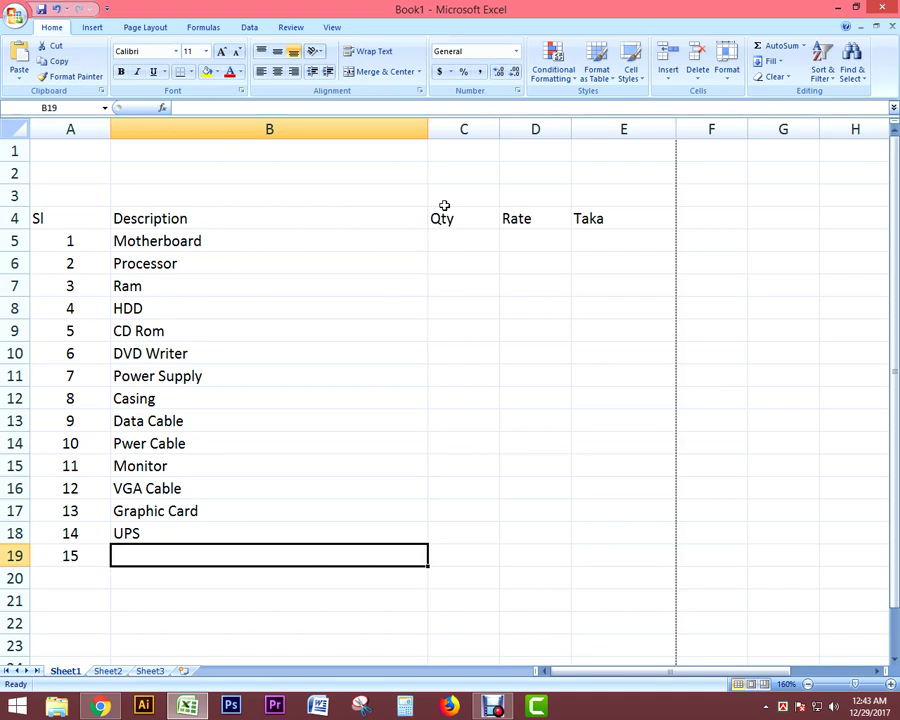
text(Keyb)
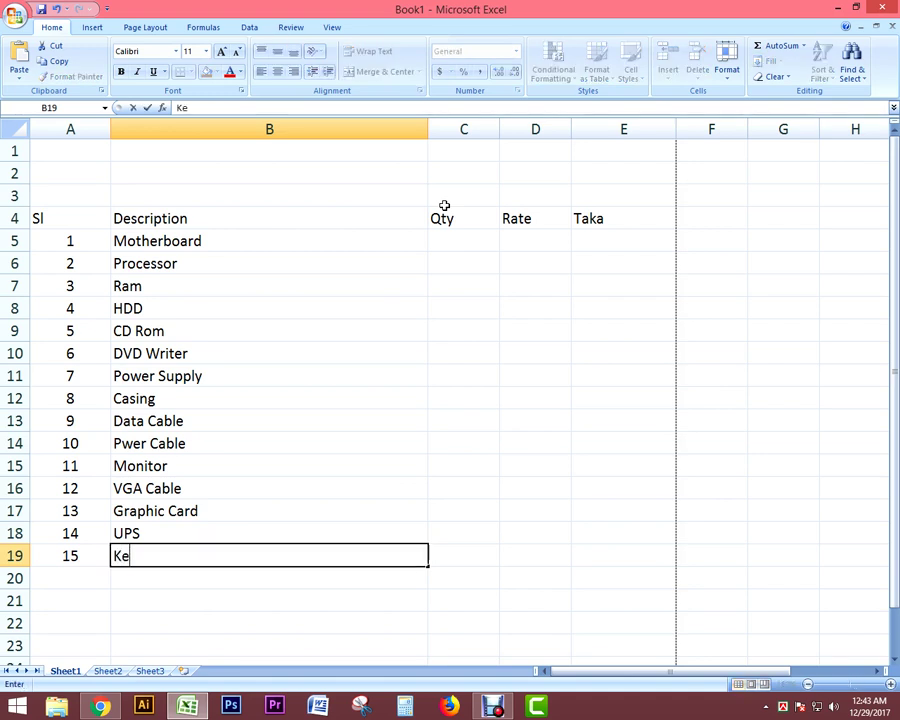
text(aord)
key(Return)
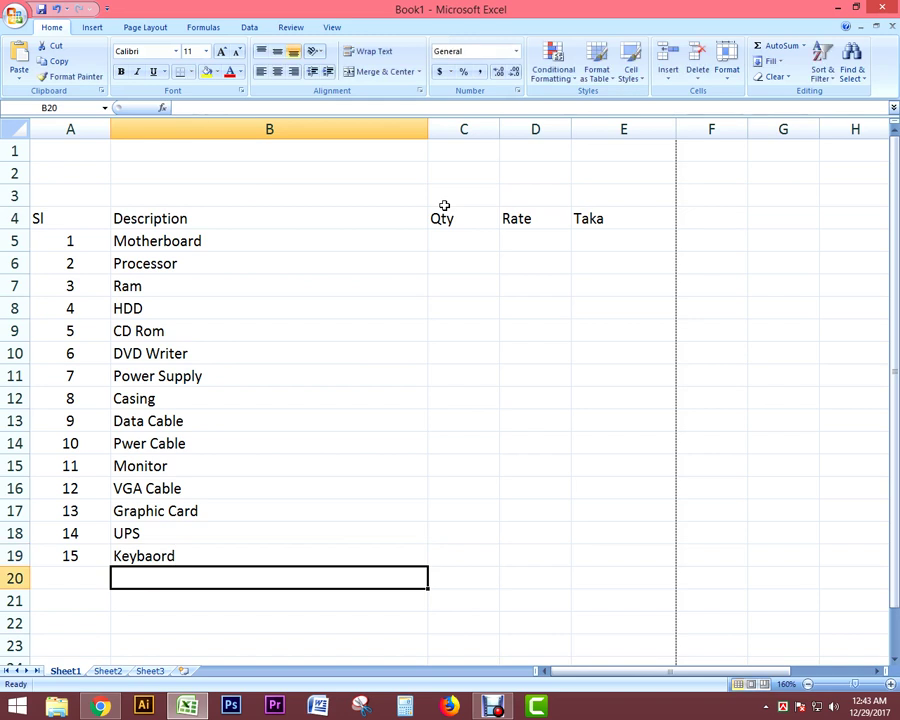
text(Mouse)
key(Left)
Enter serial number 16 in A20 and centre serials 13 to 16.
text(16+)
key(Right)
key(Right)
key(Left)
key(Left)
text(16)
key(Right)
key(Right)
key(Right)
key(Right)
key(Left)
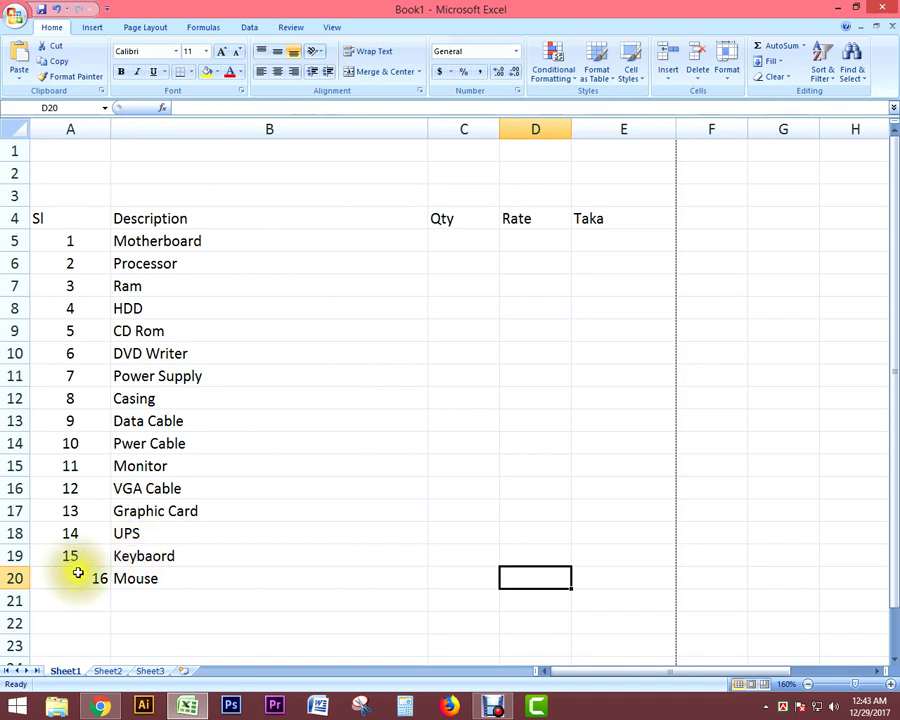
drag(74, 575, 76, 507)
click(277, 71)
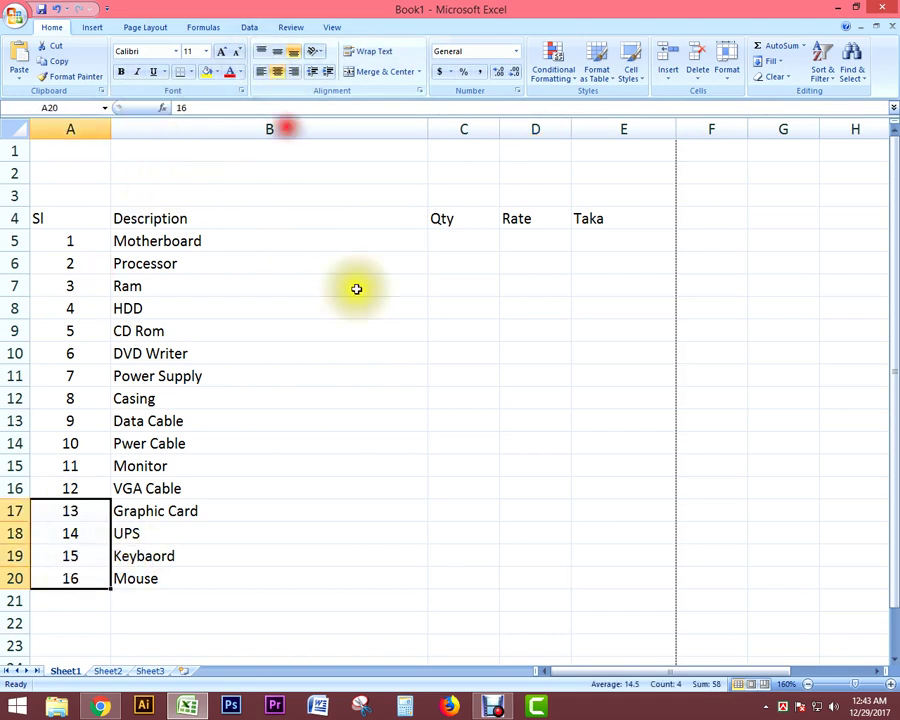
Enter a quantity of 1 for each of the 16 items in C5:C20.
click(380, 286)
click(470, 242)
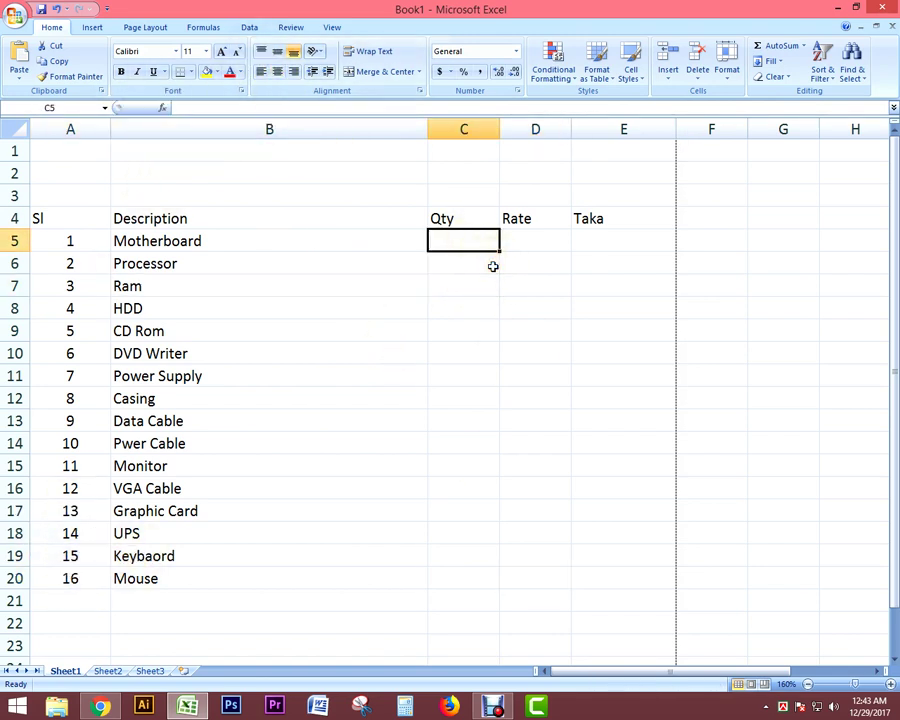
text(1 1 1 1 1 1 1 1 1 1 1 1 1 1)
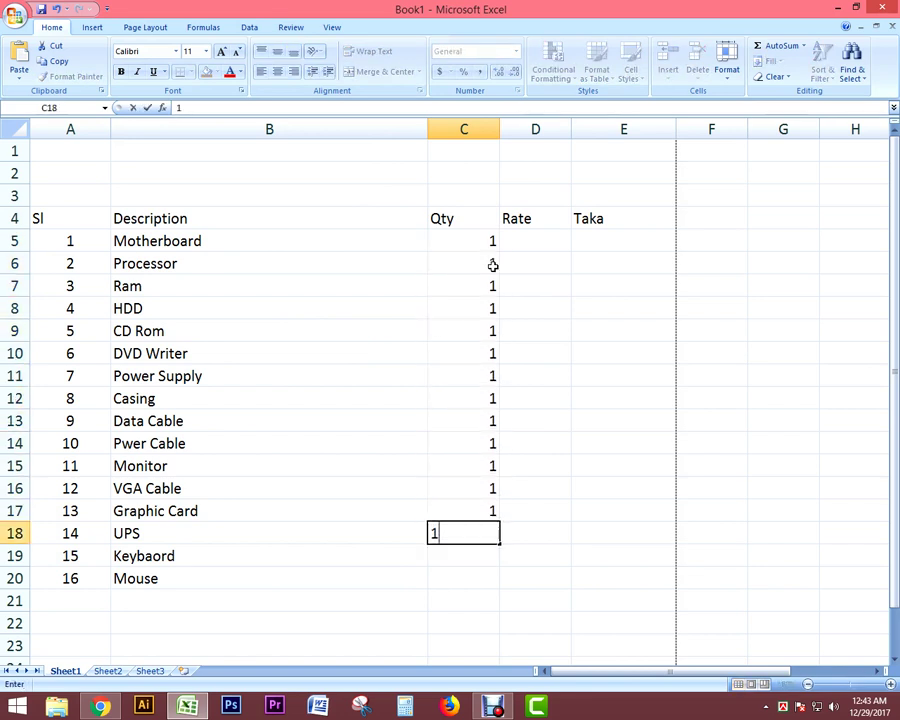
text( 1 1 1 1)
key(Up)
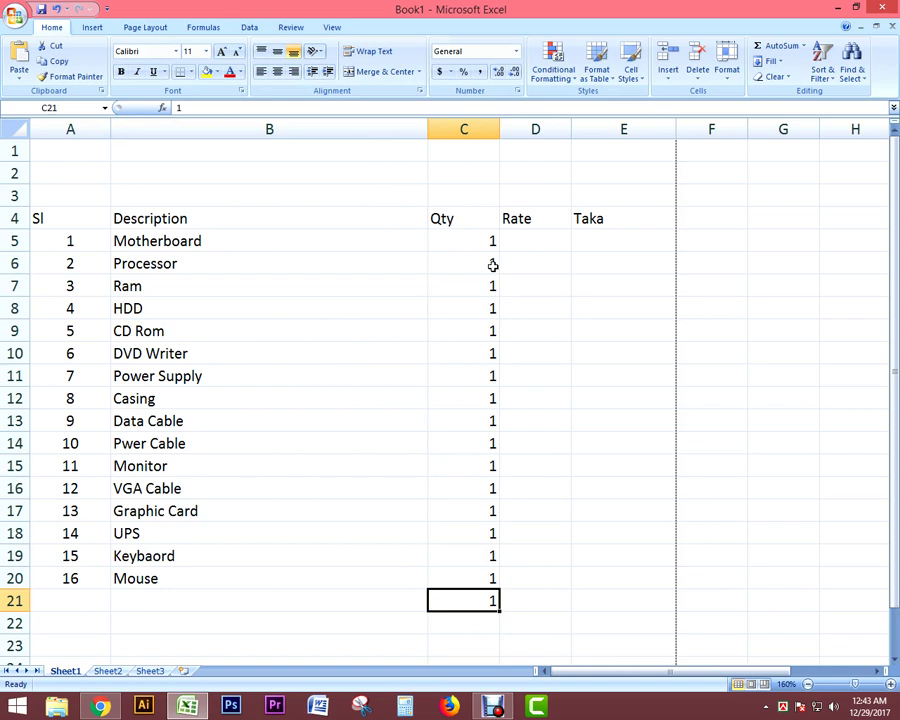
key(Right)
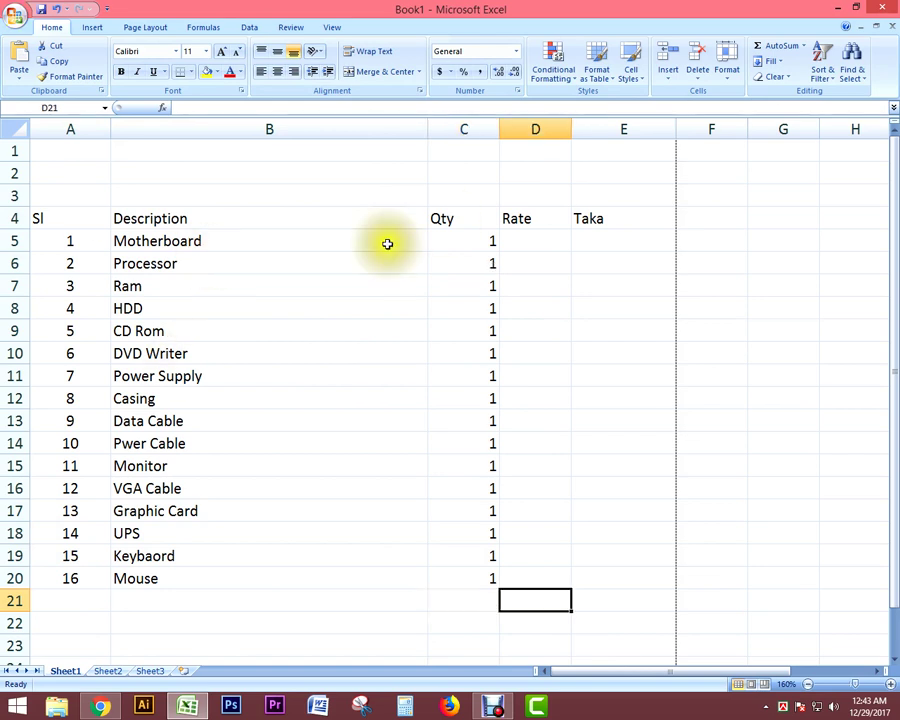
Enter rates 2500, 9500, 1200, 5500, 1300, 1600, 900 and 2500 for Motherboard through Casing.
click(524, 250)
text(2500)
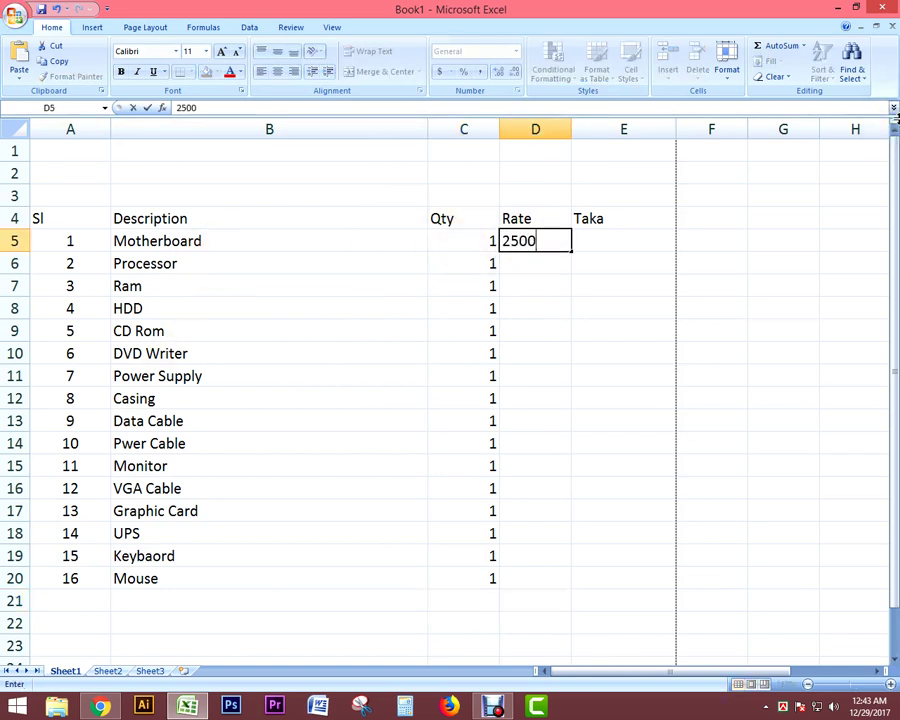
key(Return)
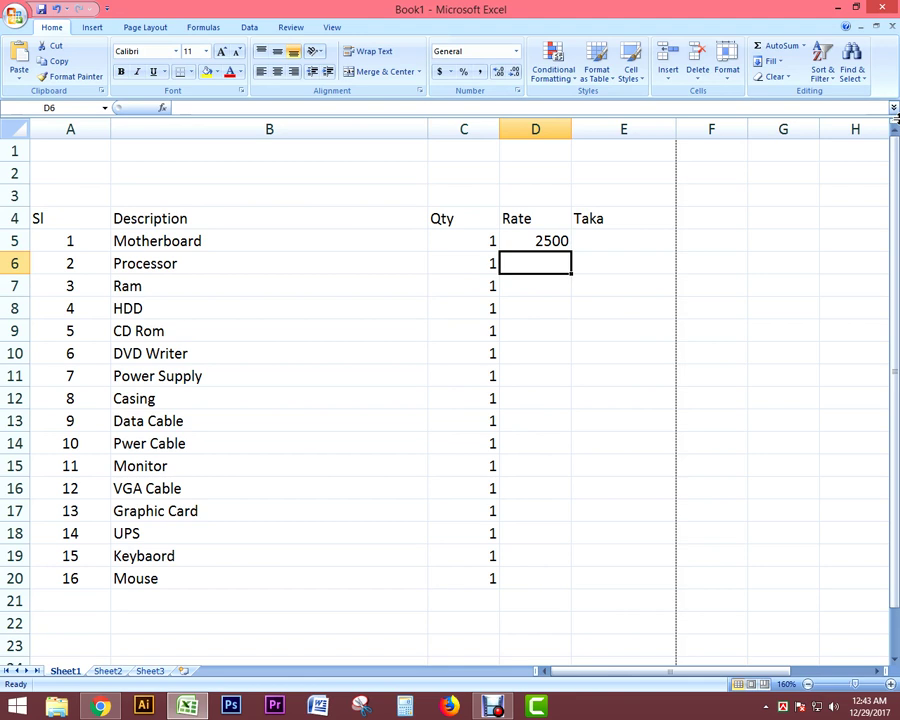
text(9500)
key(Return)
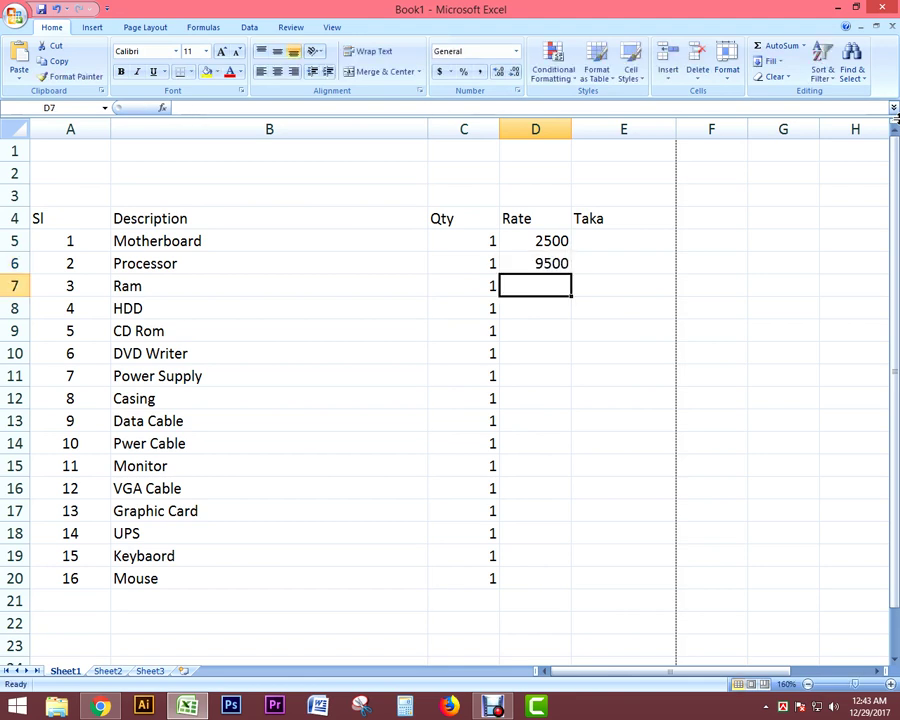
text(1200)
key(Return)
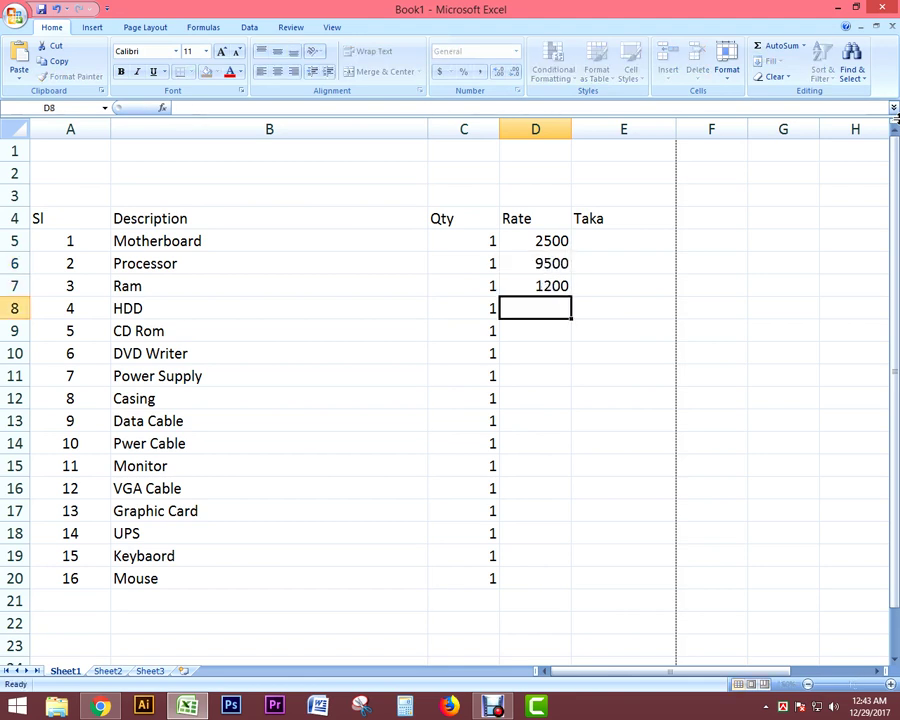
text(5500)
key(Return)
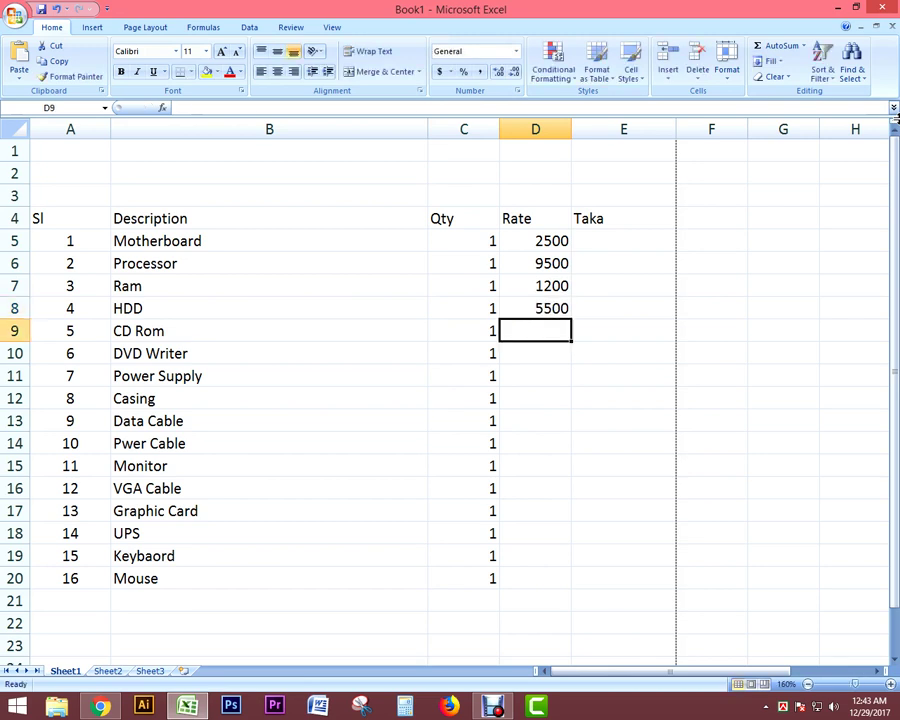
text(1300)
key(Return)
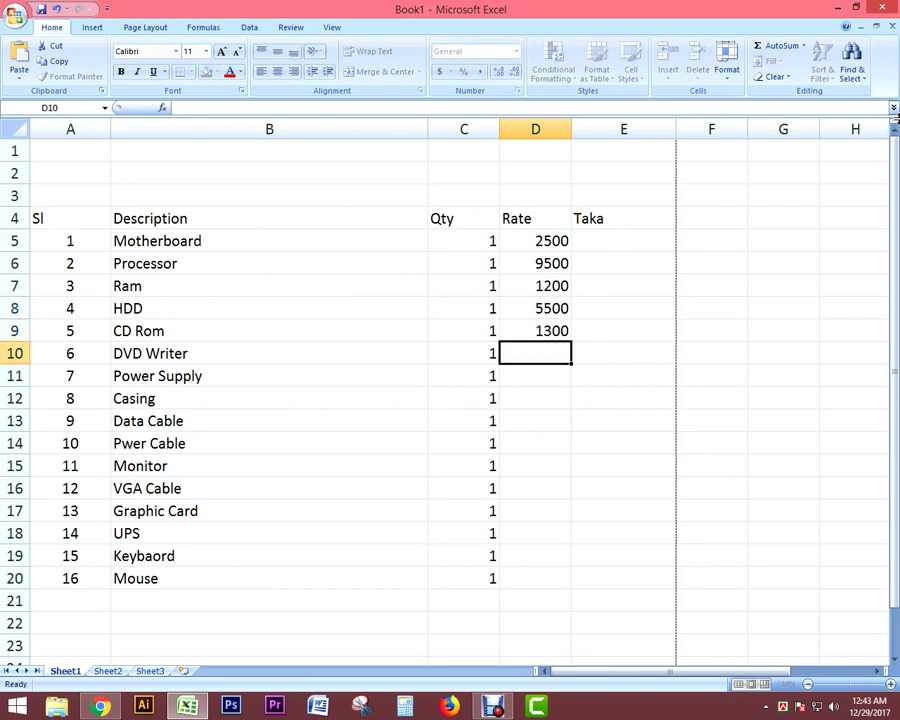
text(16)
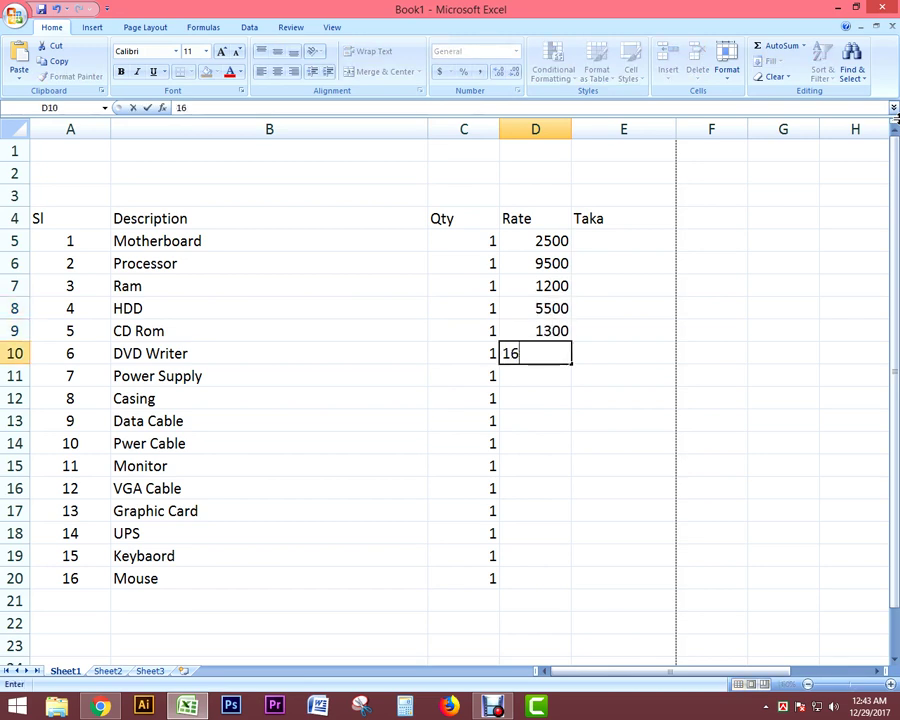
text(00)
key(Return)
text(900)
key(Return)
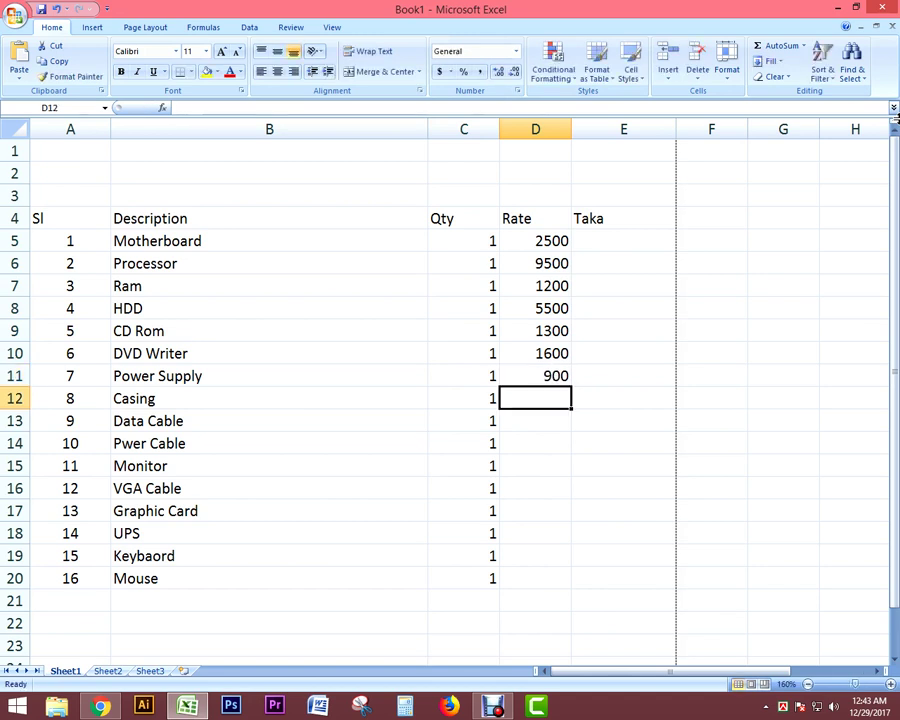
text(2500)
key(Return)
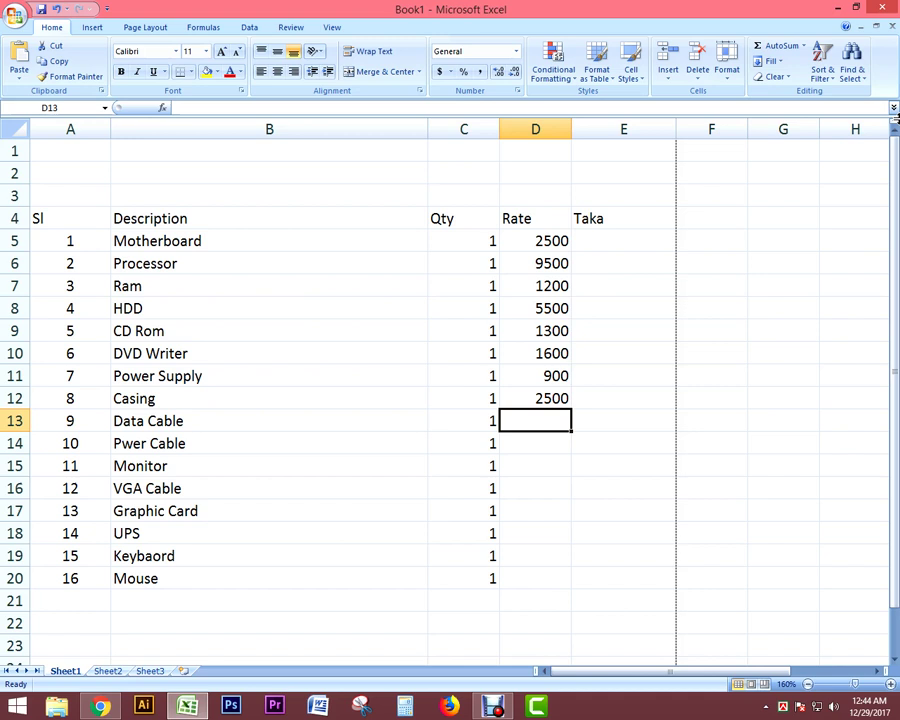
Enter rates 100, 100, 9500, 200, 5000, 3500, 500 and 250 for Data Cable through Mouse.
text(100)
key(Return)
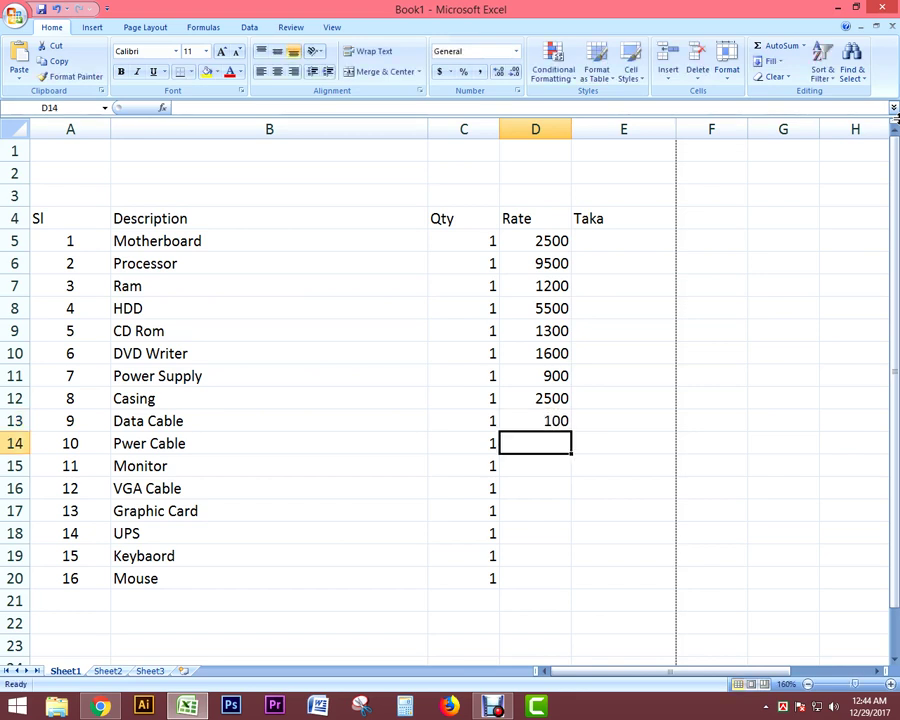
text(100)
key(Return)
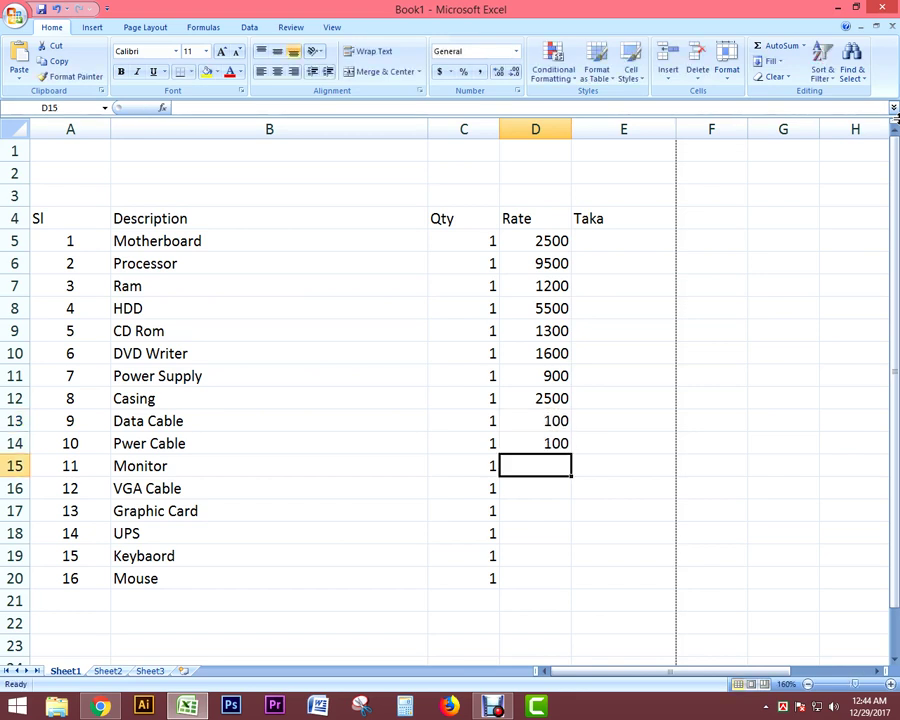
text(95)
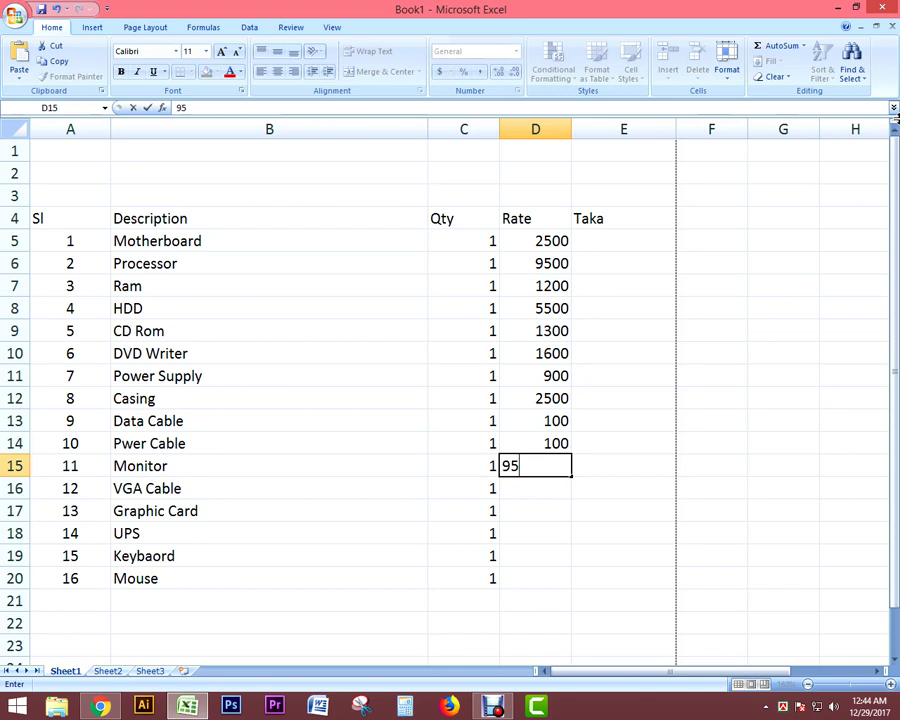
text(00)
key(Return)
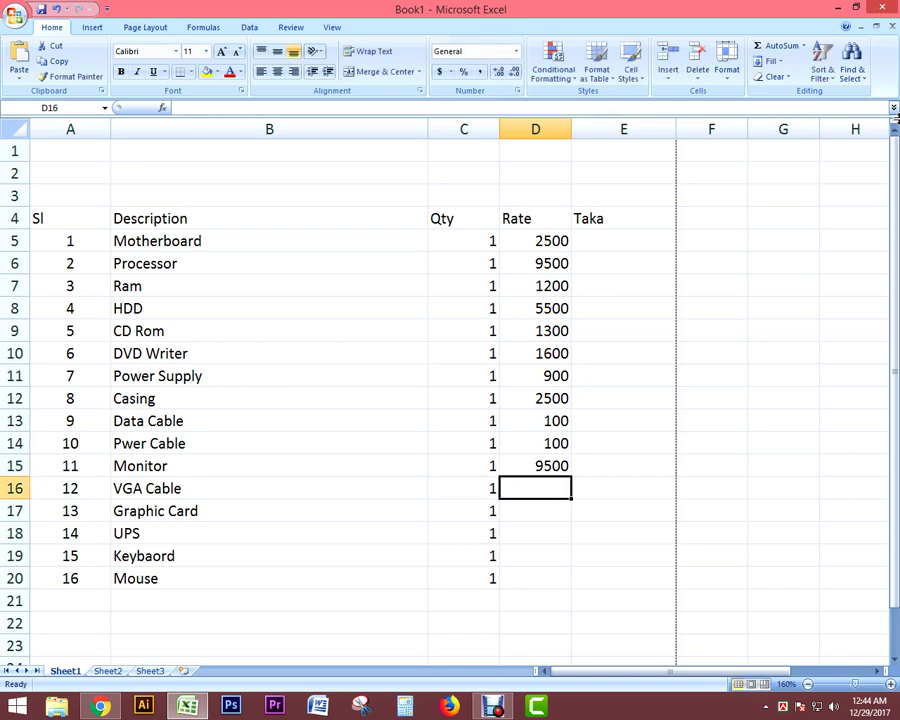
text(200)
key(Return)
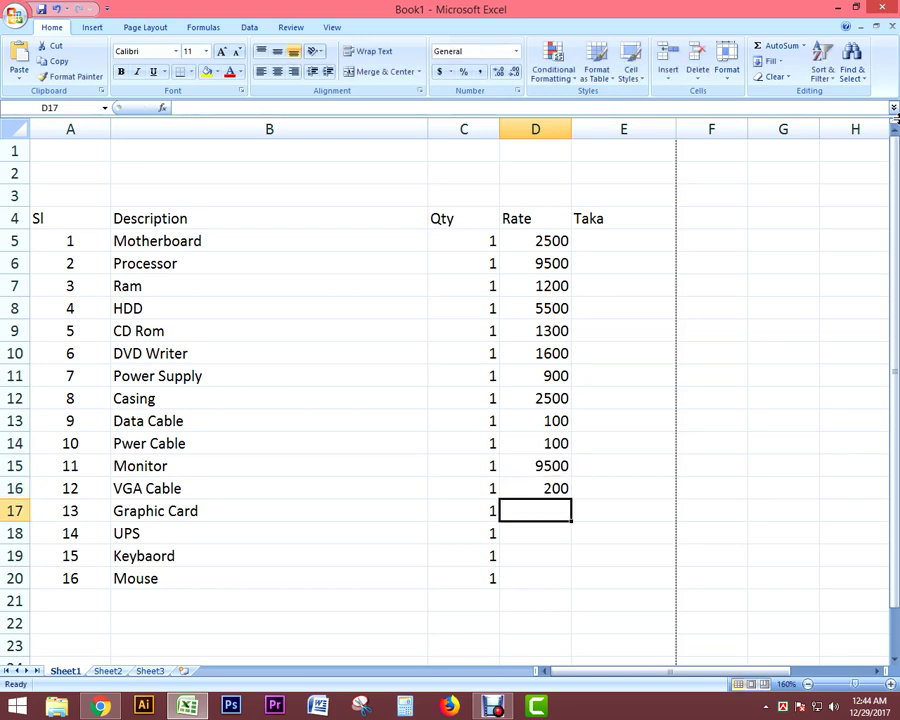
text(5000)
key(Return)
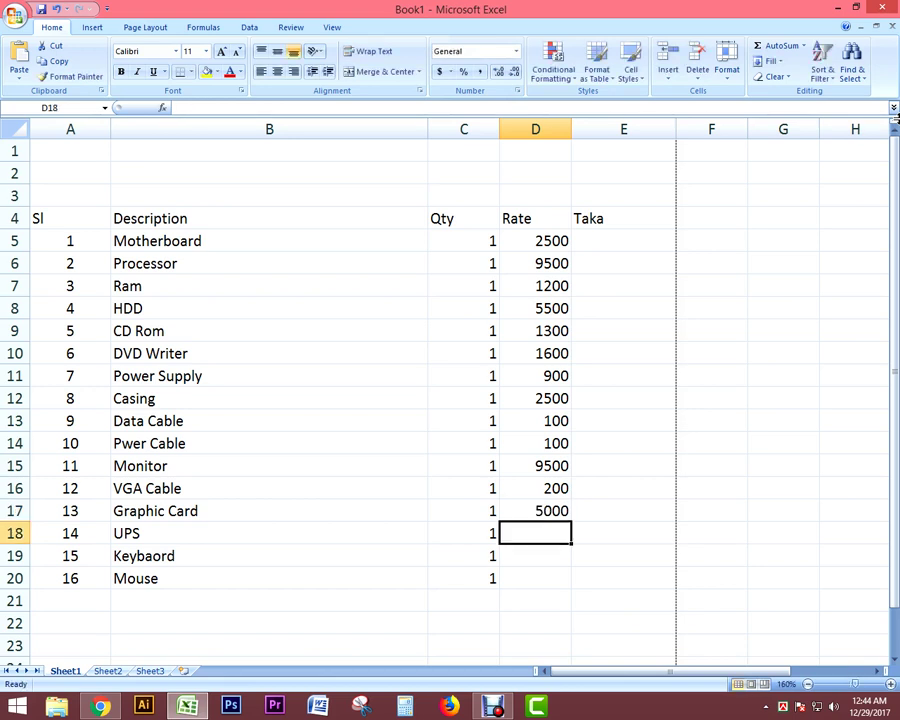
text(3500)
key(Return)
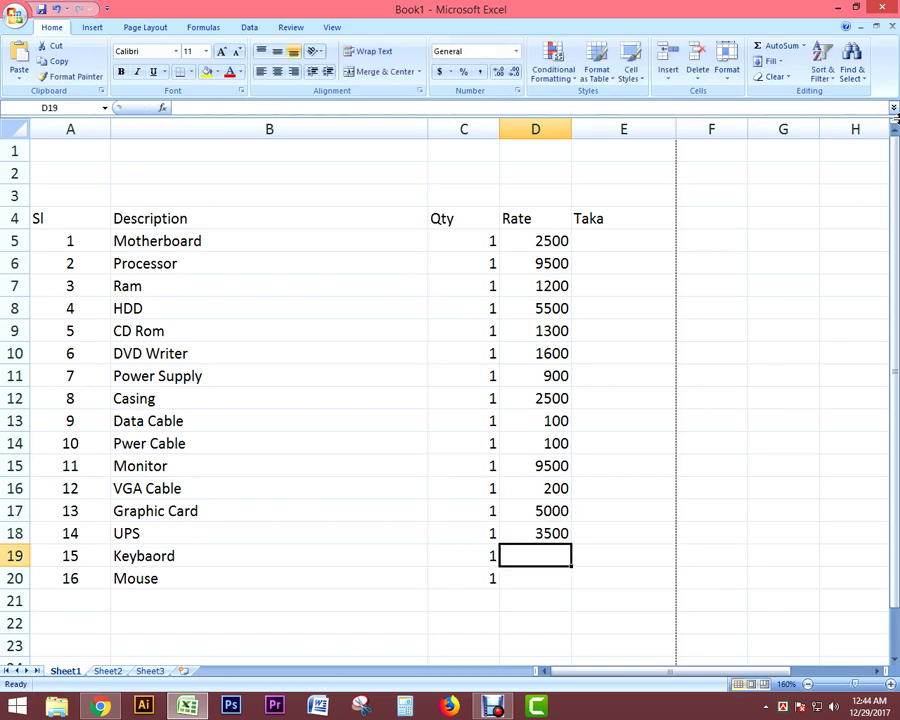
text(500)
key(Return)
text(250)
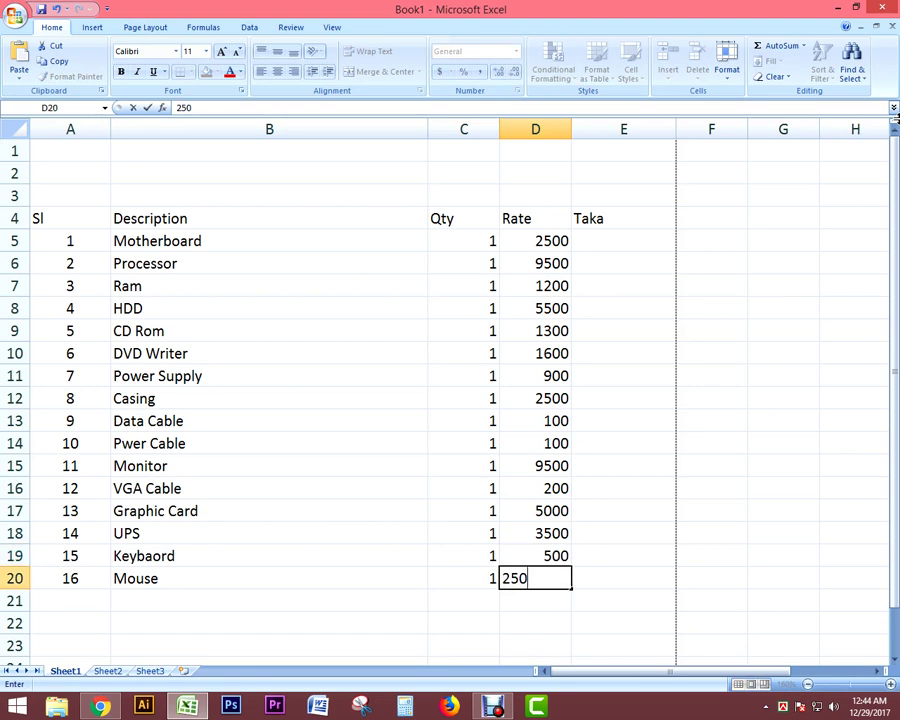
key(Tab)
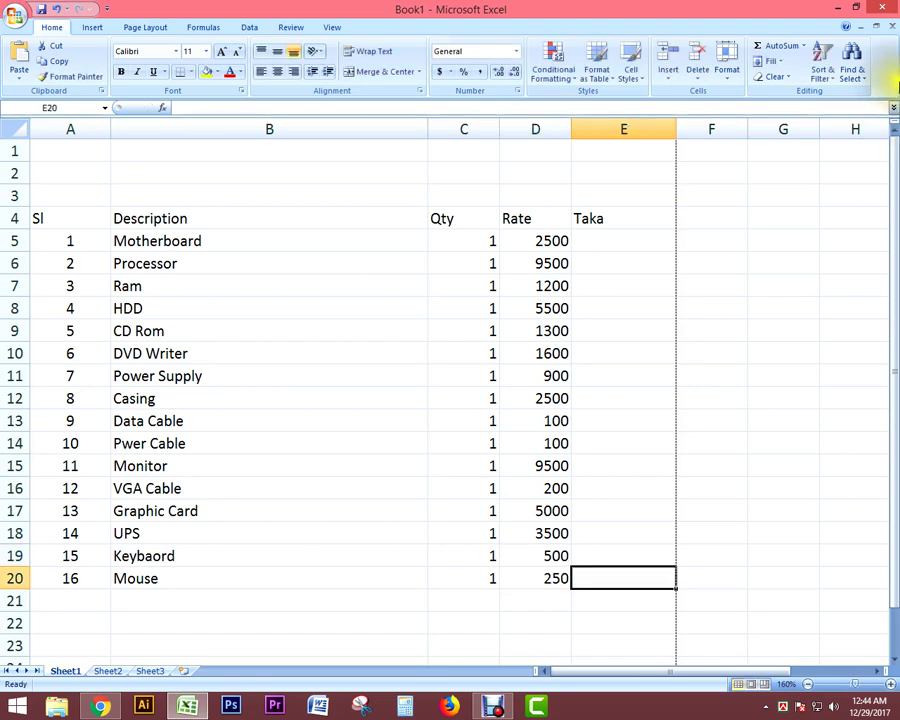
click(625, 236)
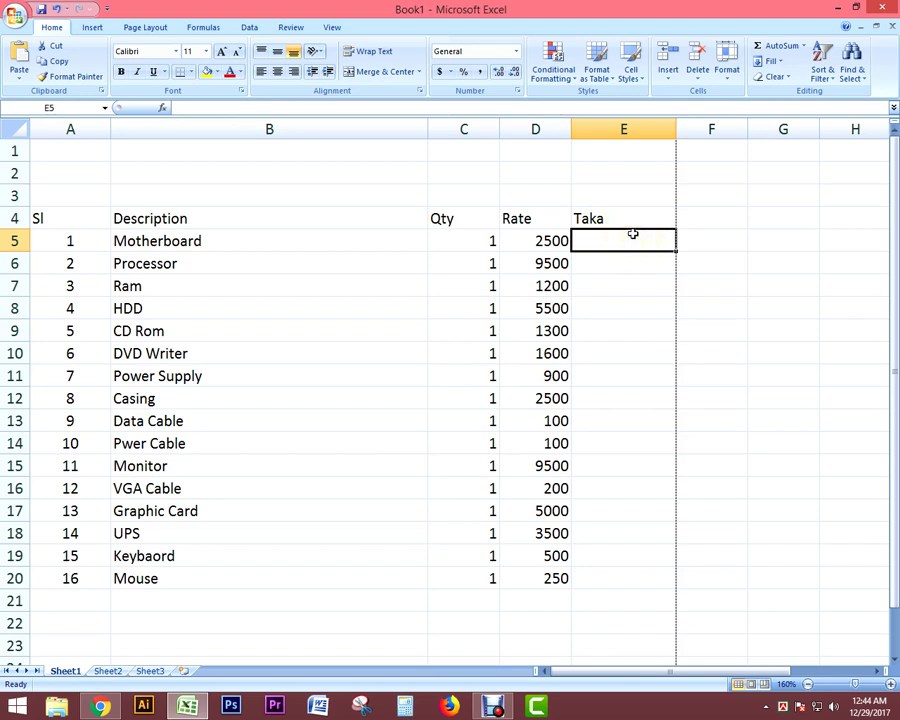
Enter =SUM(C5*D5) in E5 to compute Motherboard's Taka amount.
text(=sum)
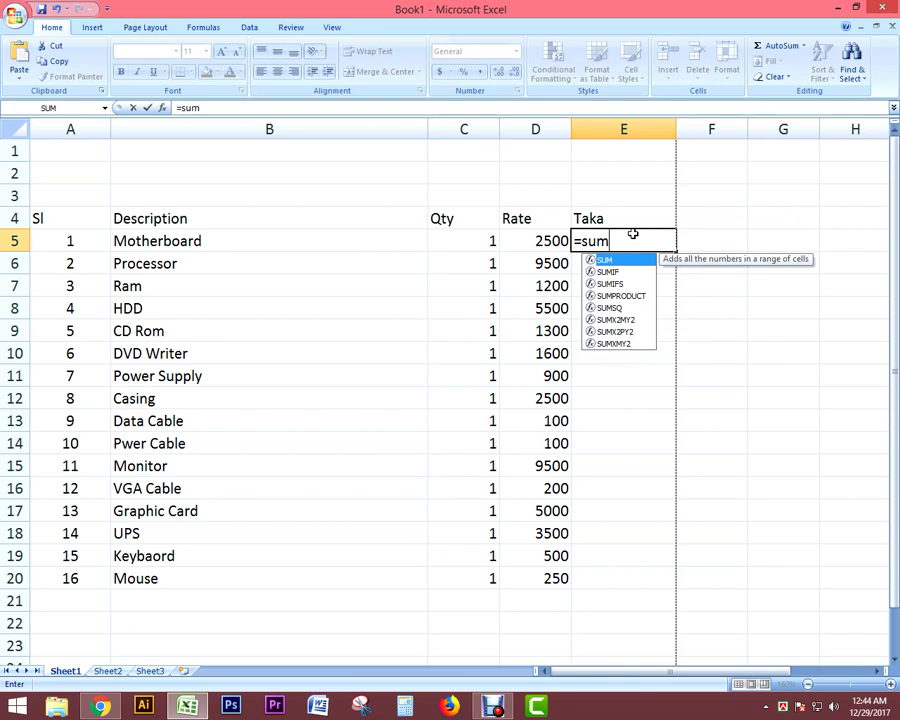
text(()
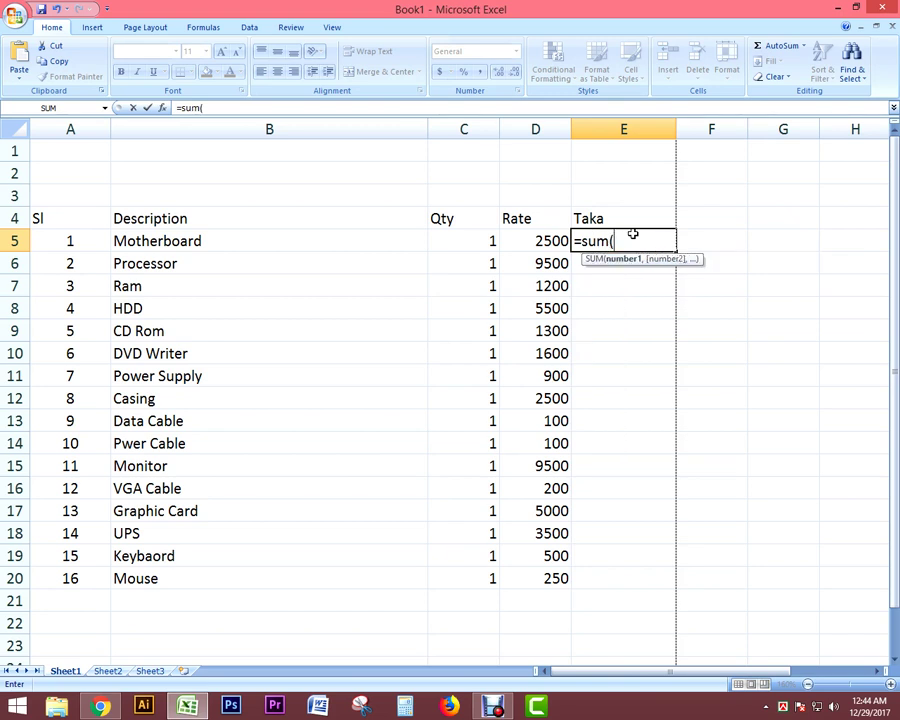
click(455, 240)
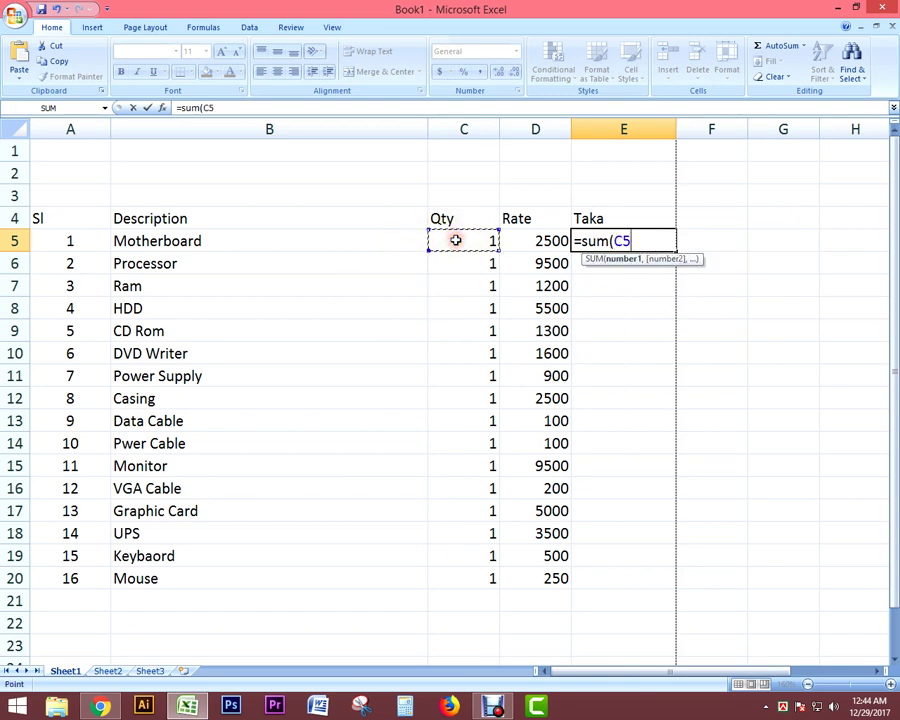
text(*)
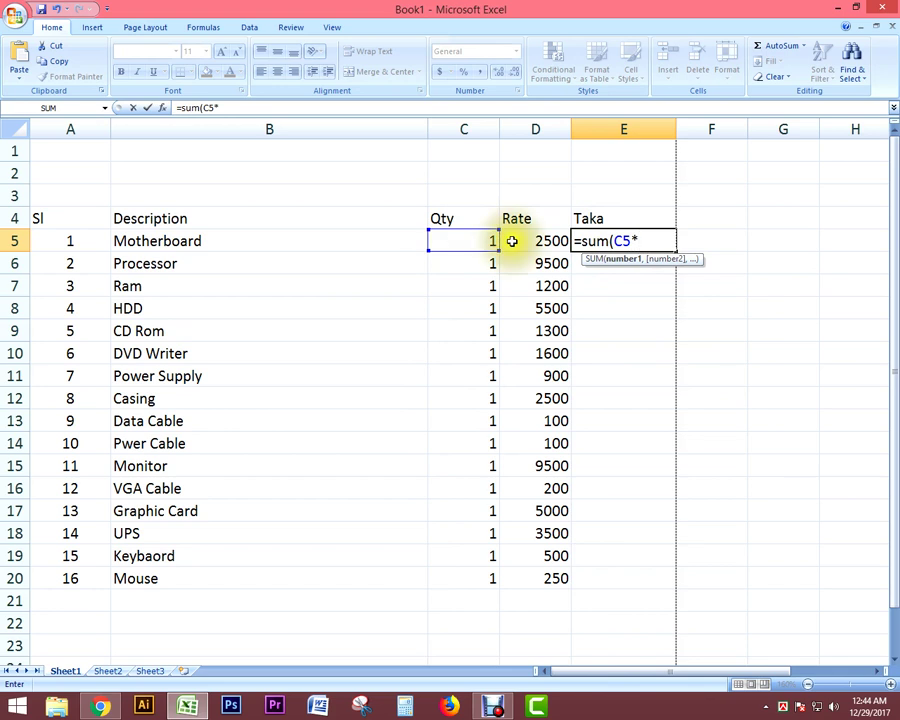
click(539, 237)
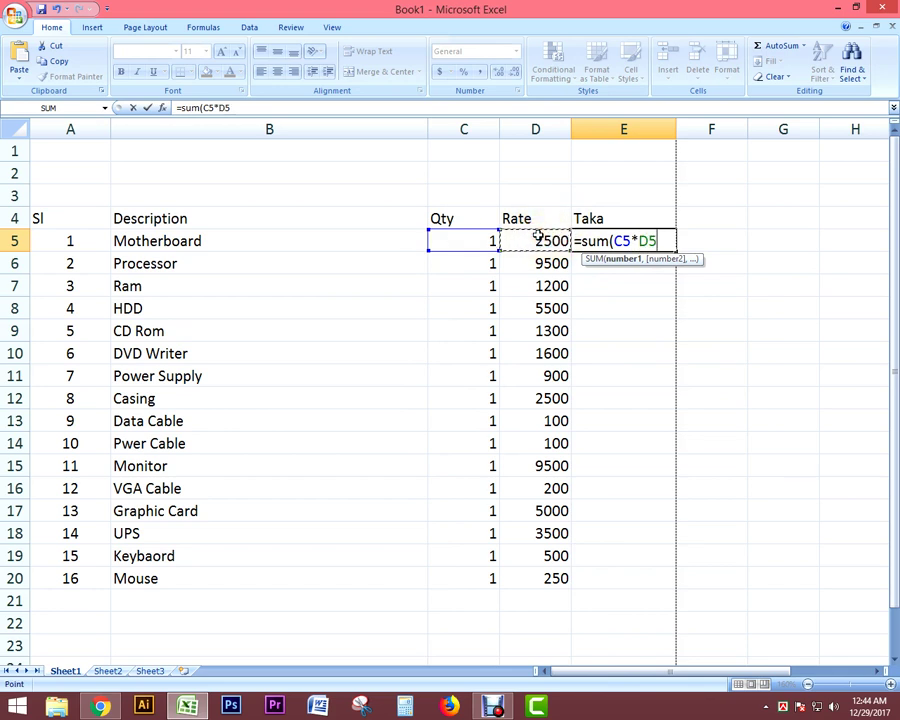
key(Return)
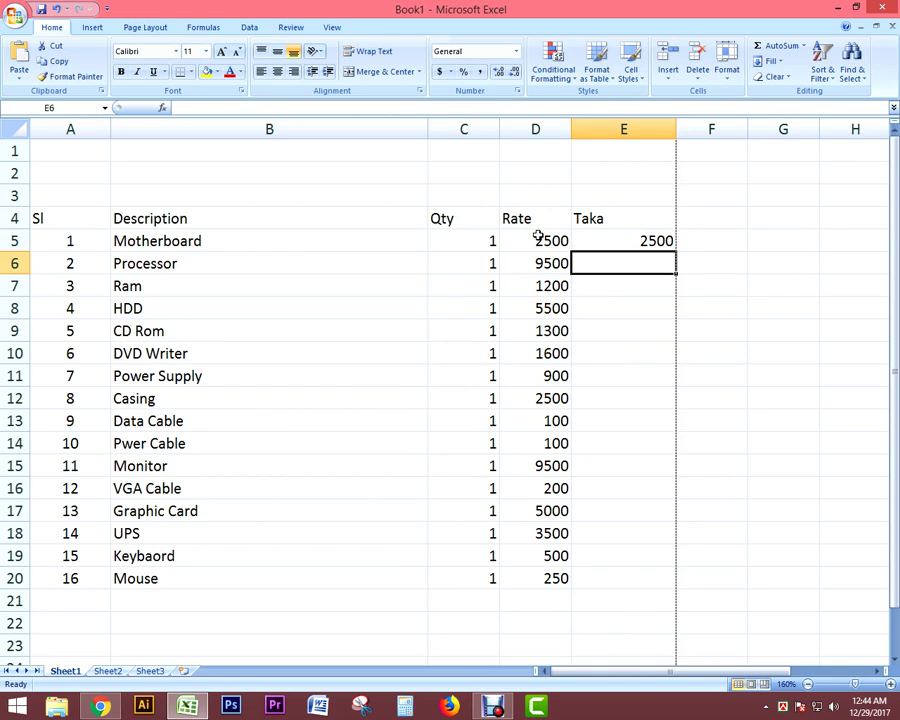
Change Motherboard's quantity to 2 and copy the Taka formula down to E20.
click(466, 237)
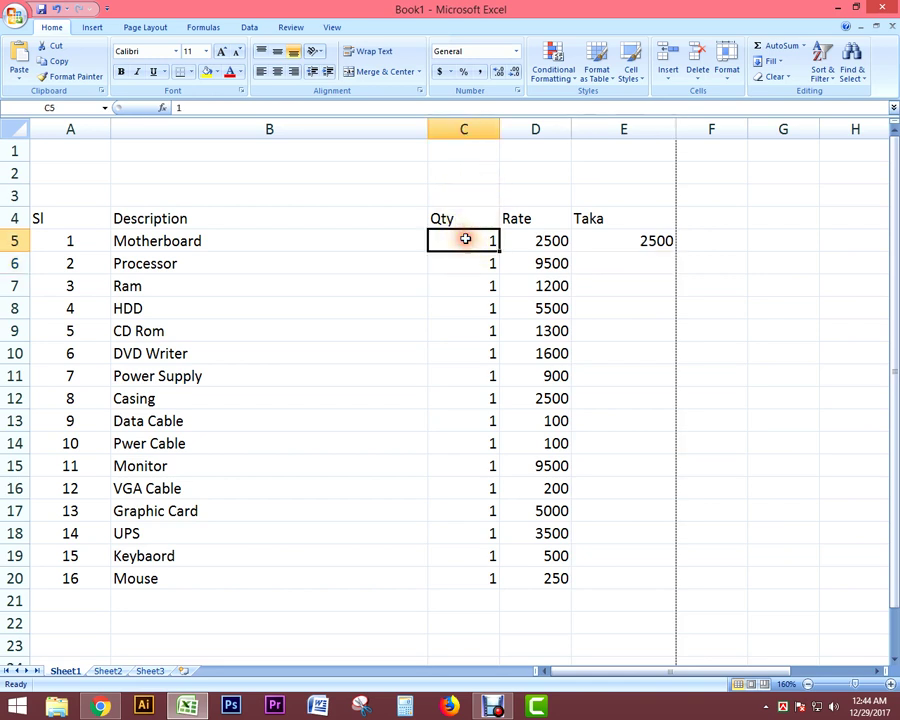
text(2)
key(Return)
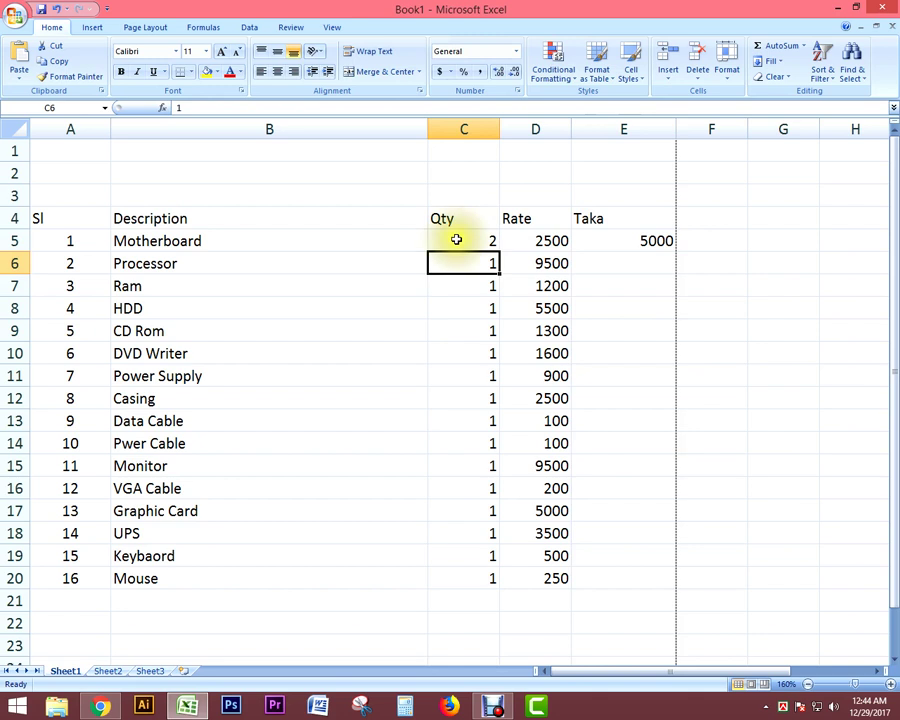
click(613, 242)
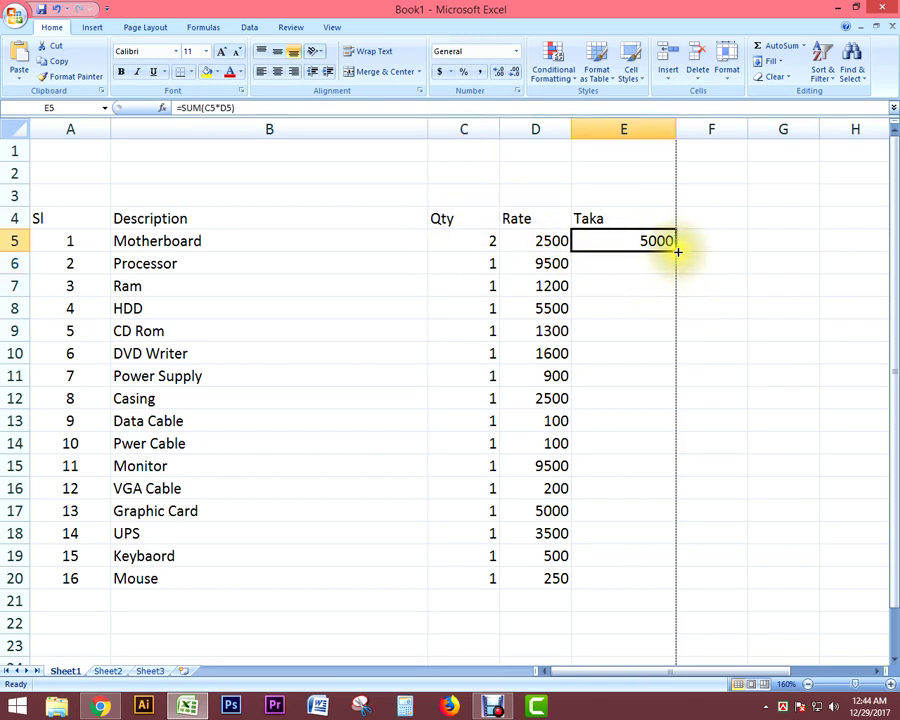
drag(677, 252, 653, 584)
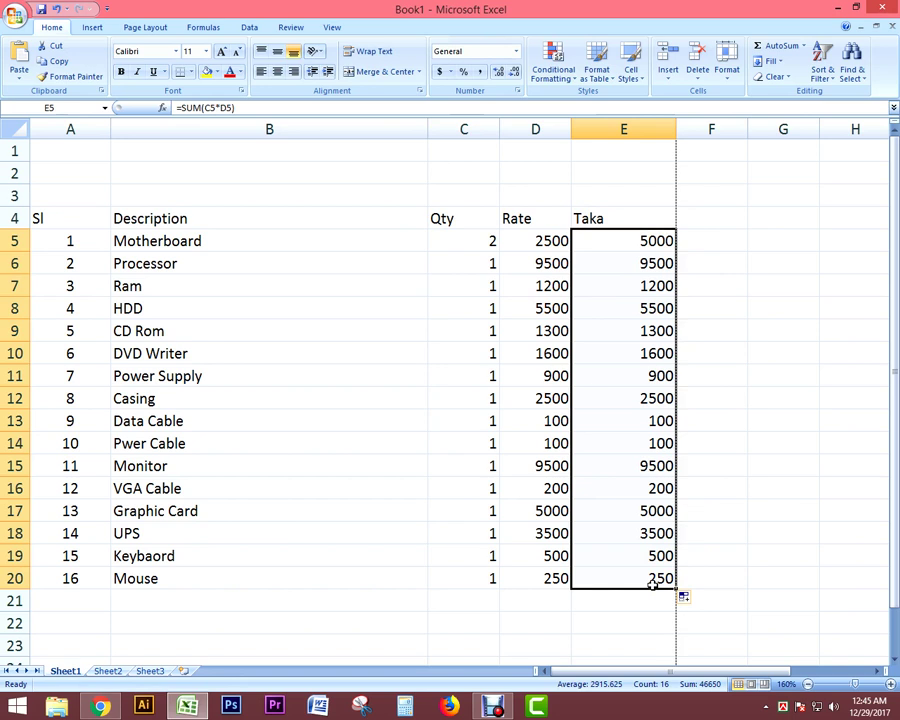
Enter the labels Total =, Adv = and Due = in D21, D22 and D23.
scroll(600, 528, down, 3)
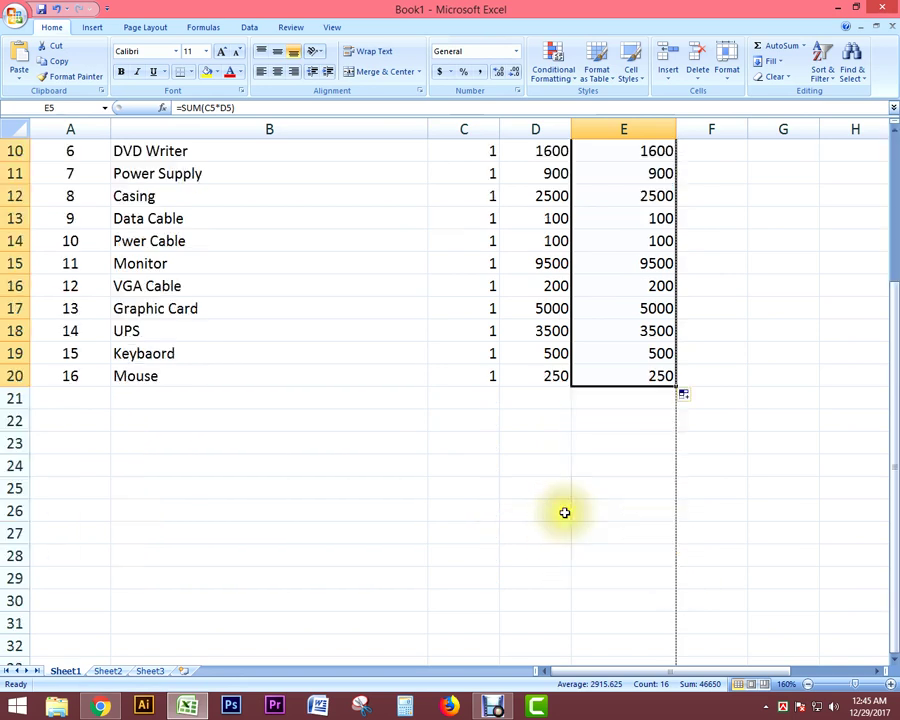
click(561, 398)
text(Total =)
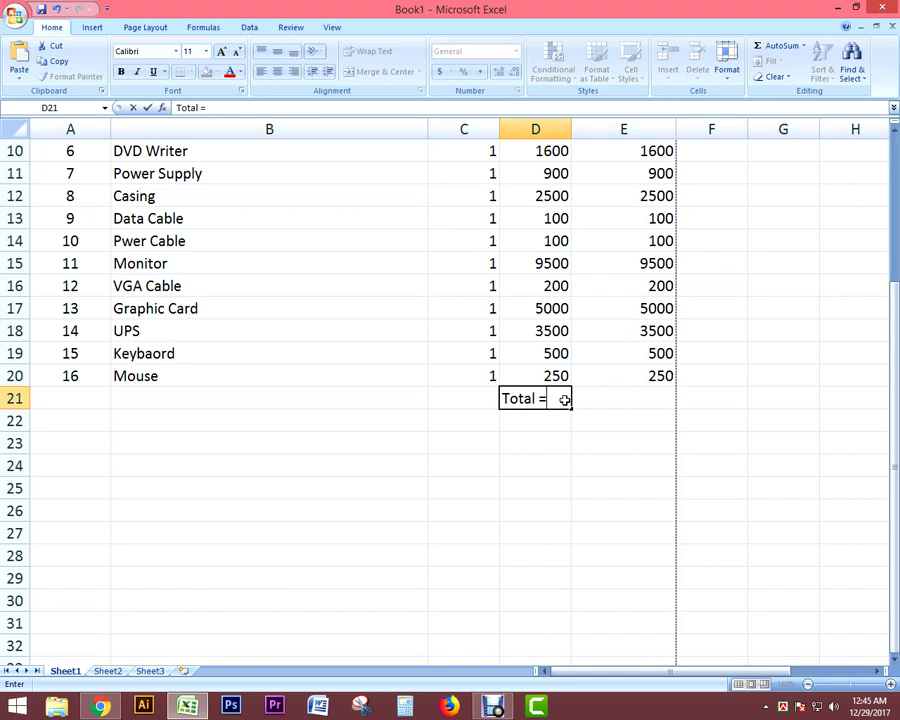
key(Return)
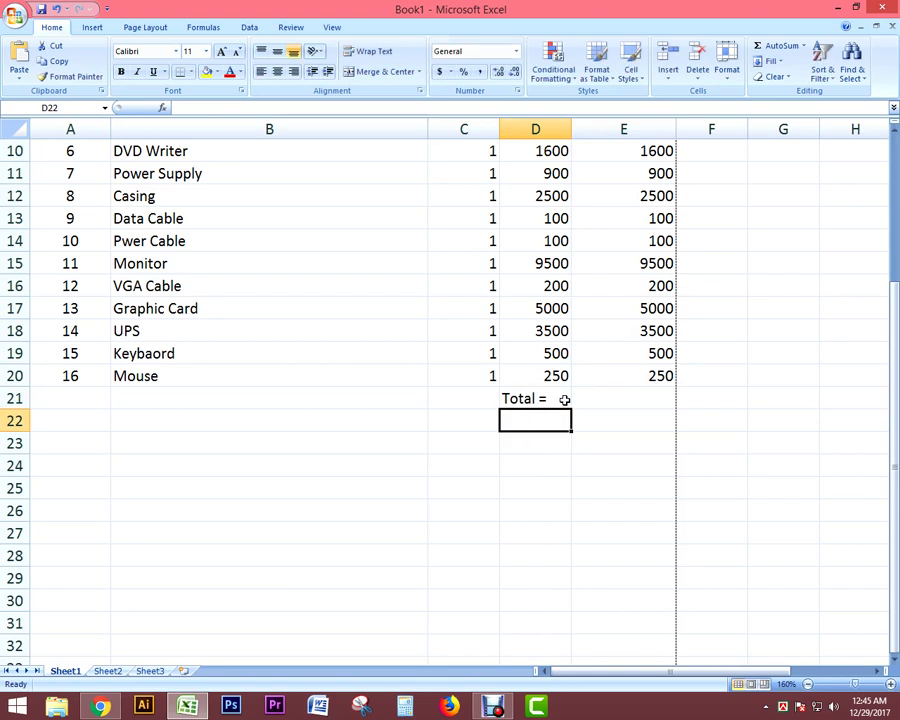
text(Adv =)
key(Return)
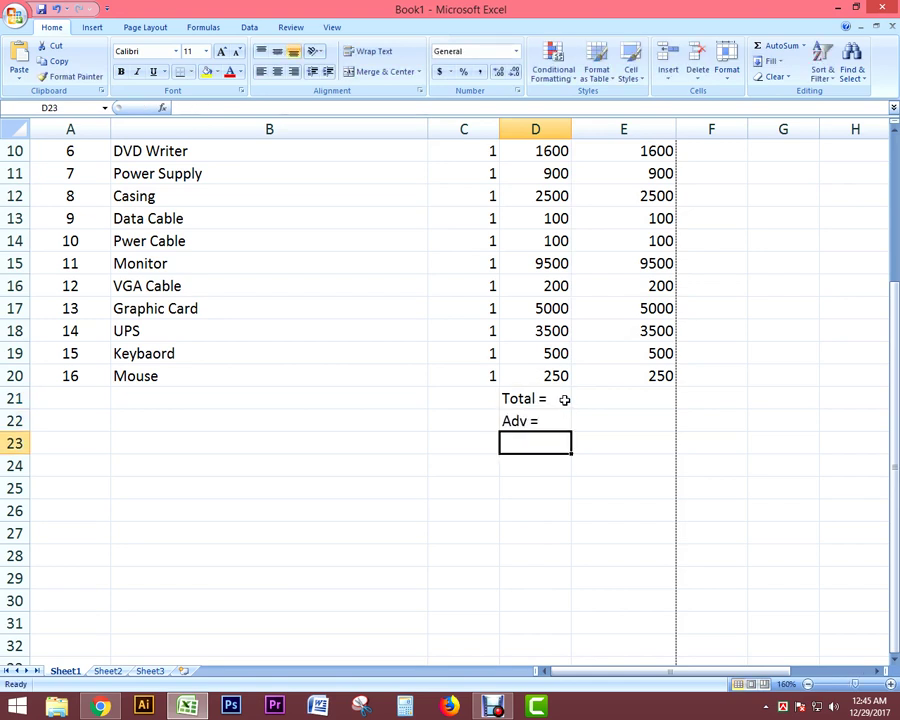
text(Due)
key(Tab)
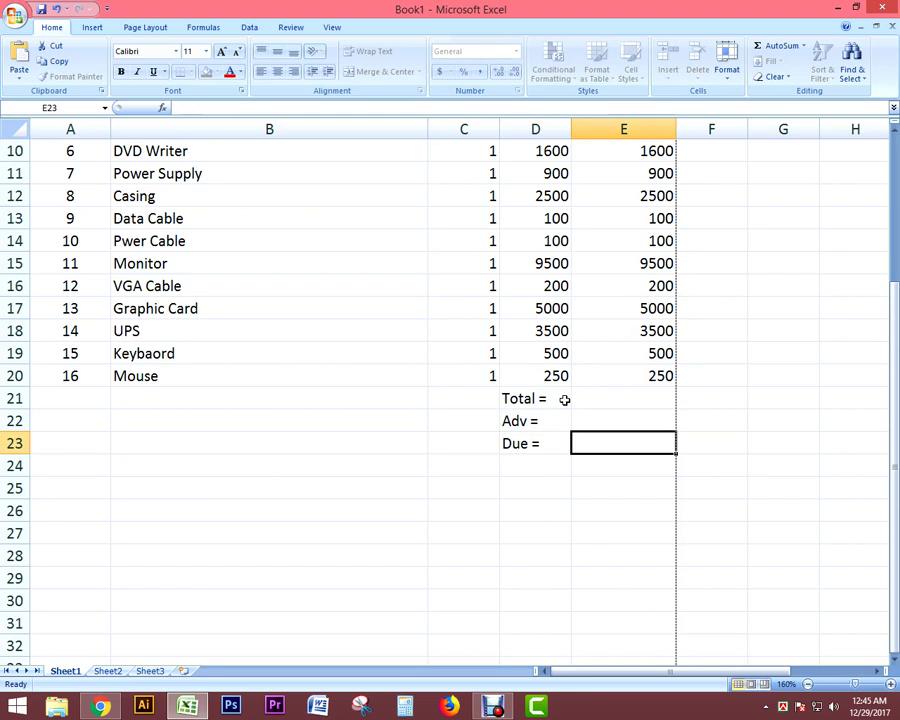
Right-align the three summary labels in D21:D23.
key(Up)
key(Up)
click(565, 399)
key(shift+Down)
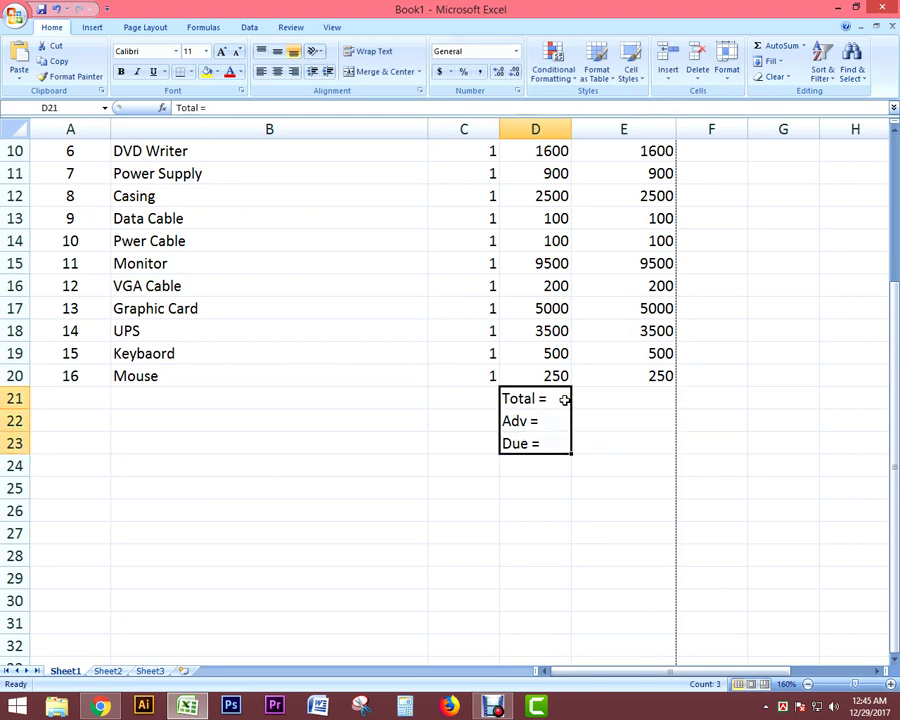
click(293, 71)
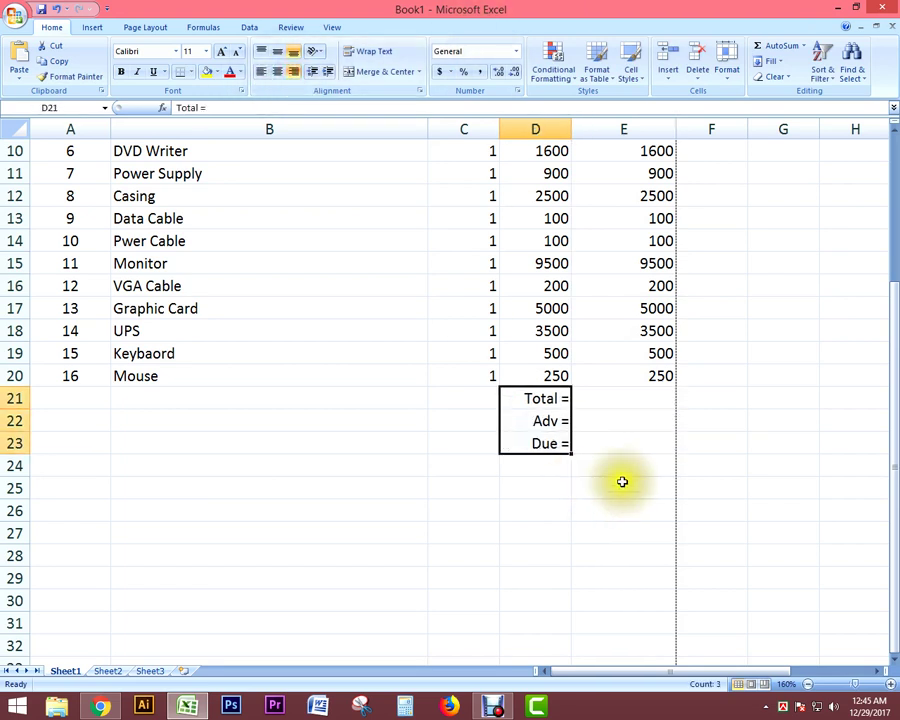
click(632, 462)
Enter =SUM(E5:E20) in E21 so the bill total reads 46650.
click(627, 393)
text(=)
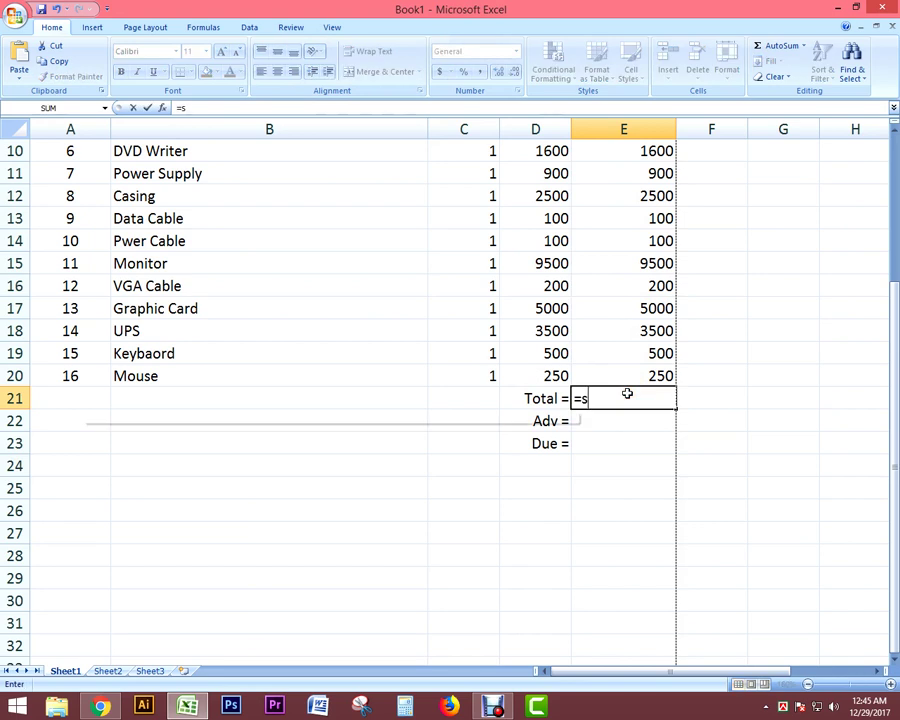
text(sum()
scroll(623, 373, up, 2)
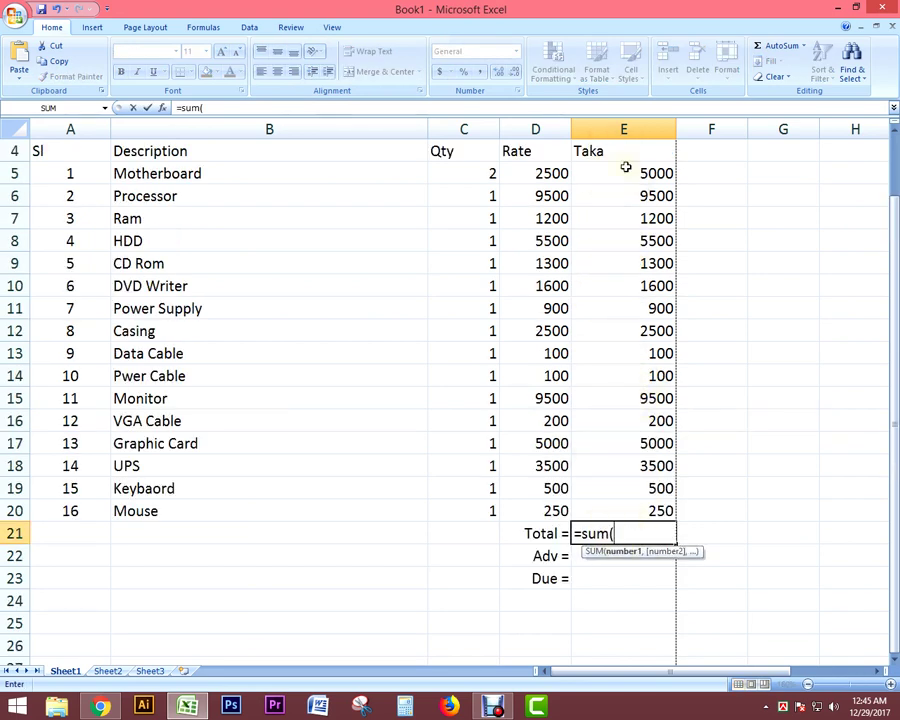
drag(625, 167, 616, 511)
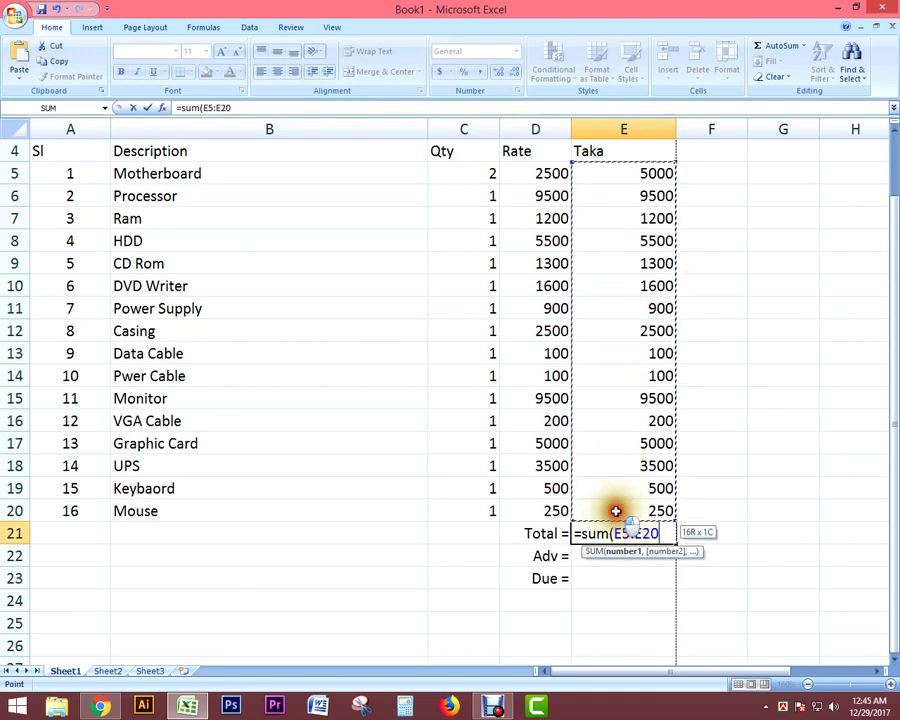
key(Return)
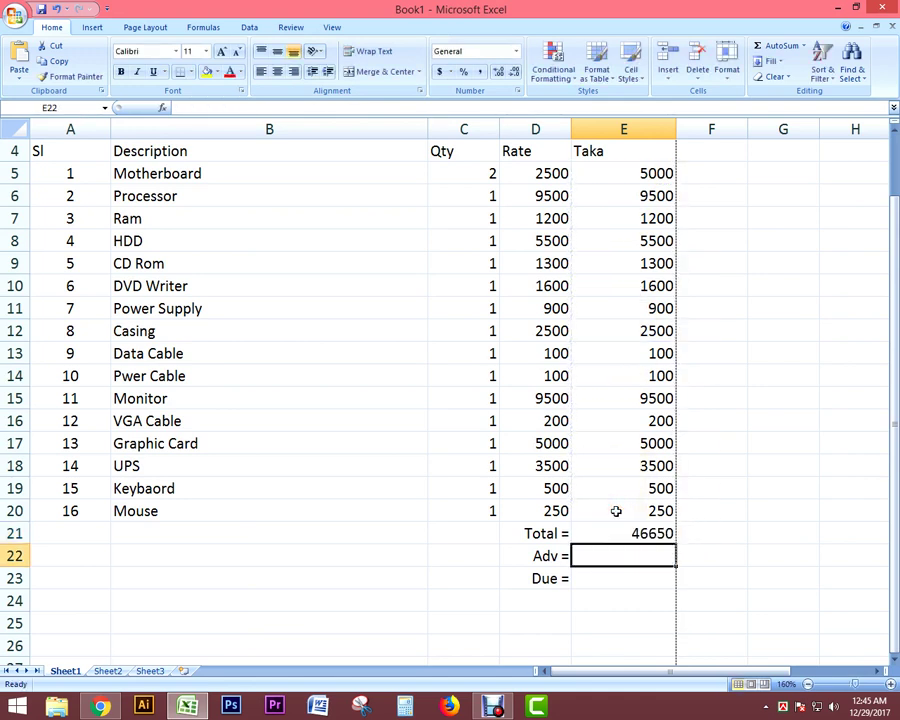
Enter the advance amount 25000 in E22.
click(624, 578)
click(621, 557)
text(25000)
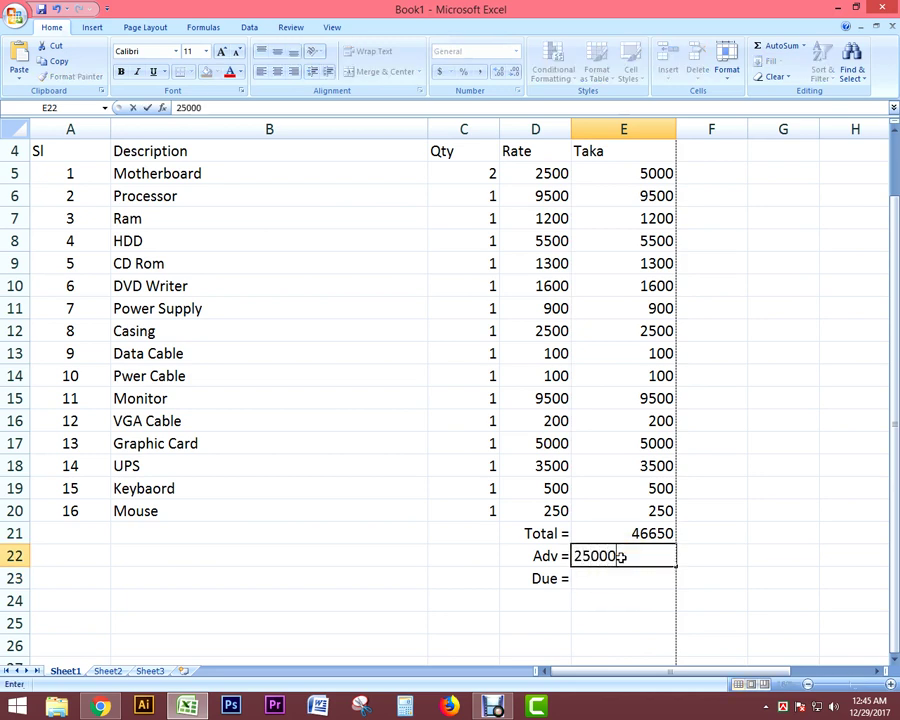
key(Return)
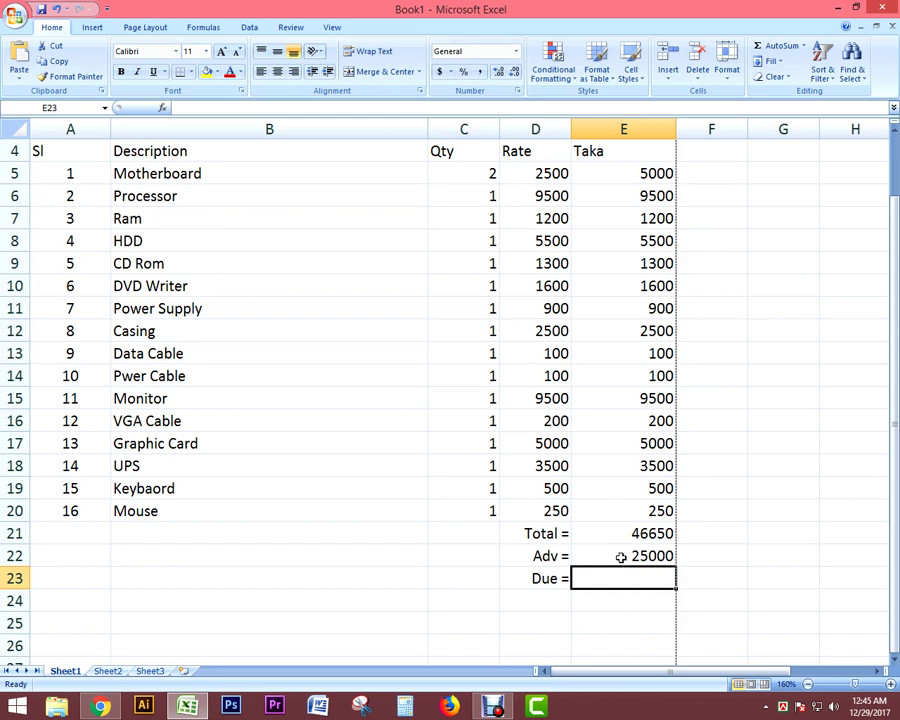
Enter =SUM(E21-E22) in E23 so the due shows 21650.
text(=sum()
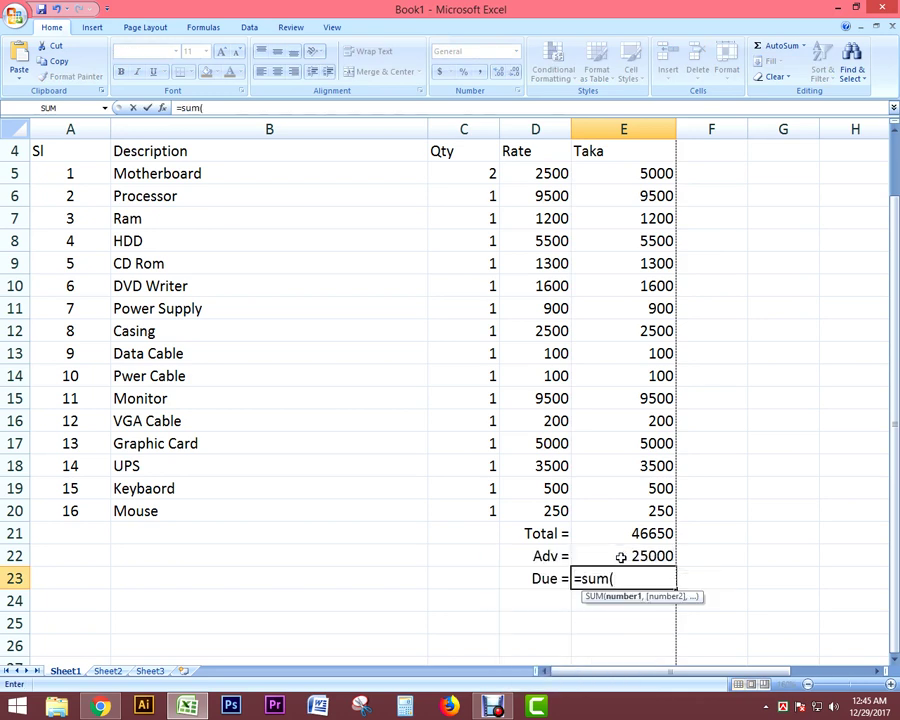
click(618, 530)
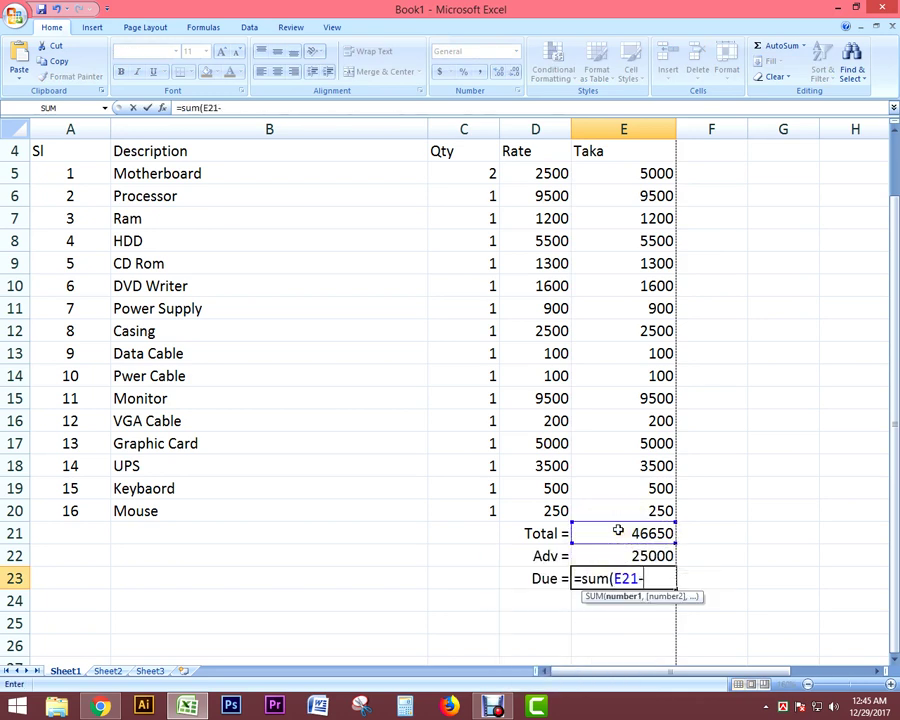
click(613, 550)
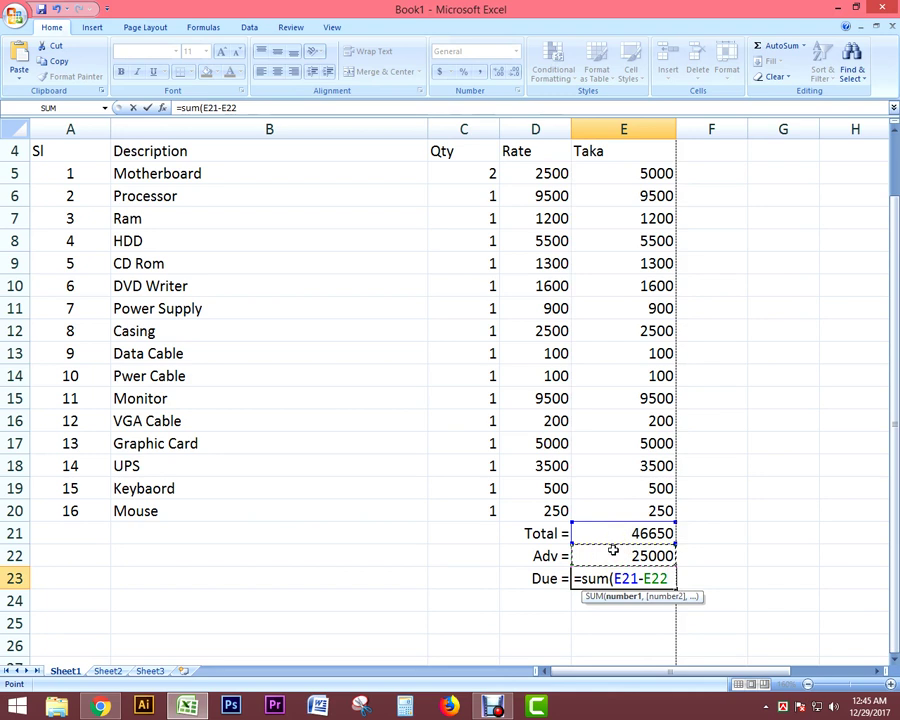
key(Return)
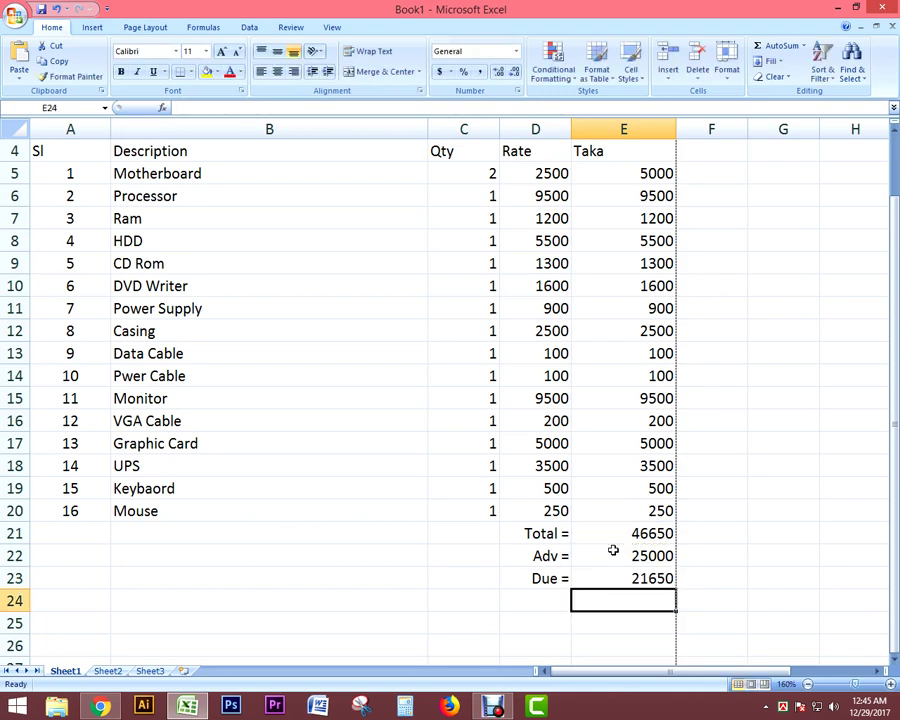
click(652, 578)
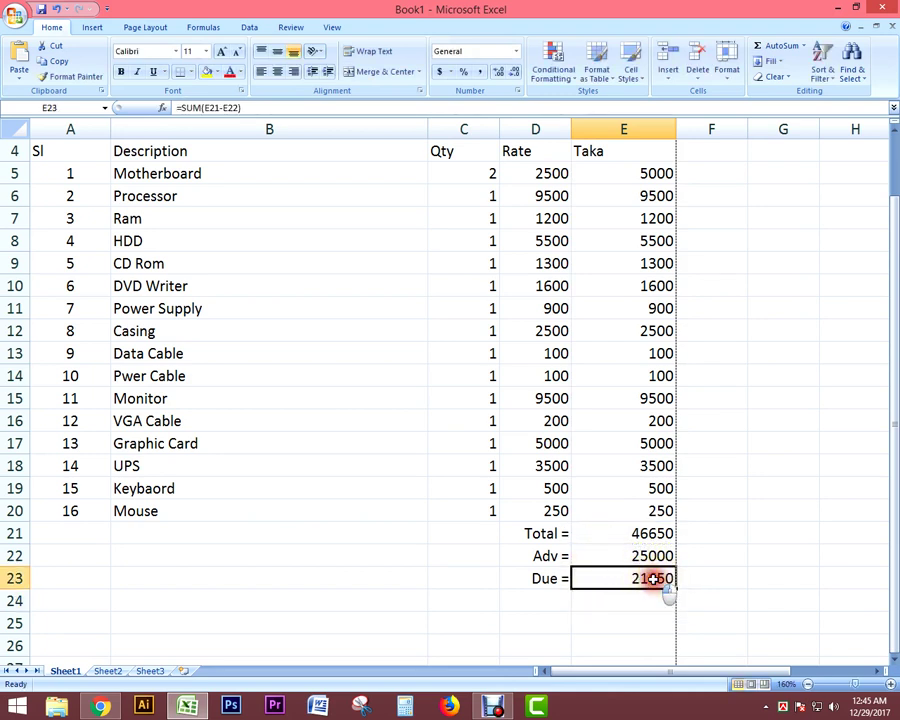
Apply All Borders to the whole bill table A4:E23.
drag(652, 578, 62, 150)
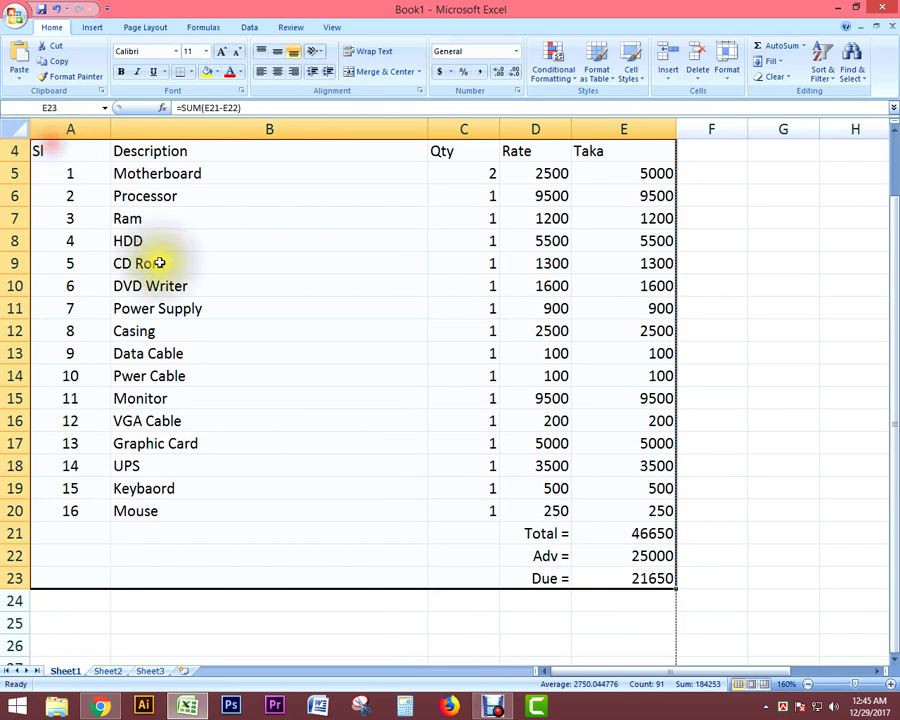
ctrl+scroll(130, 250, down, 1)
ctrl+scroll(190, 88, down, 1)
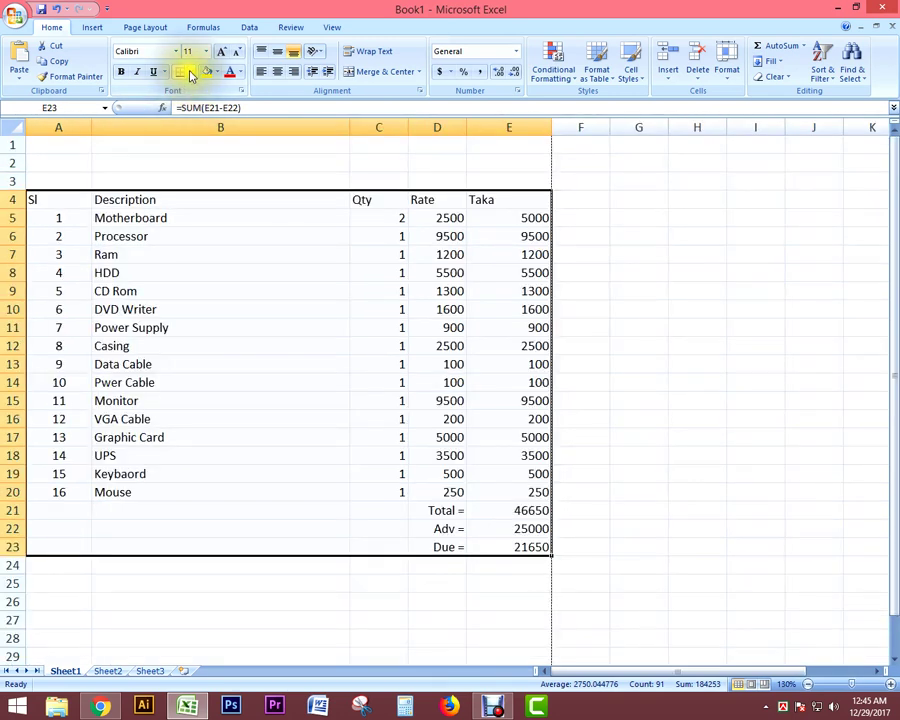
click(191, 73)
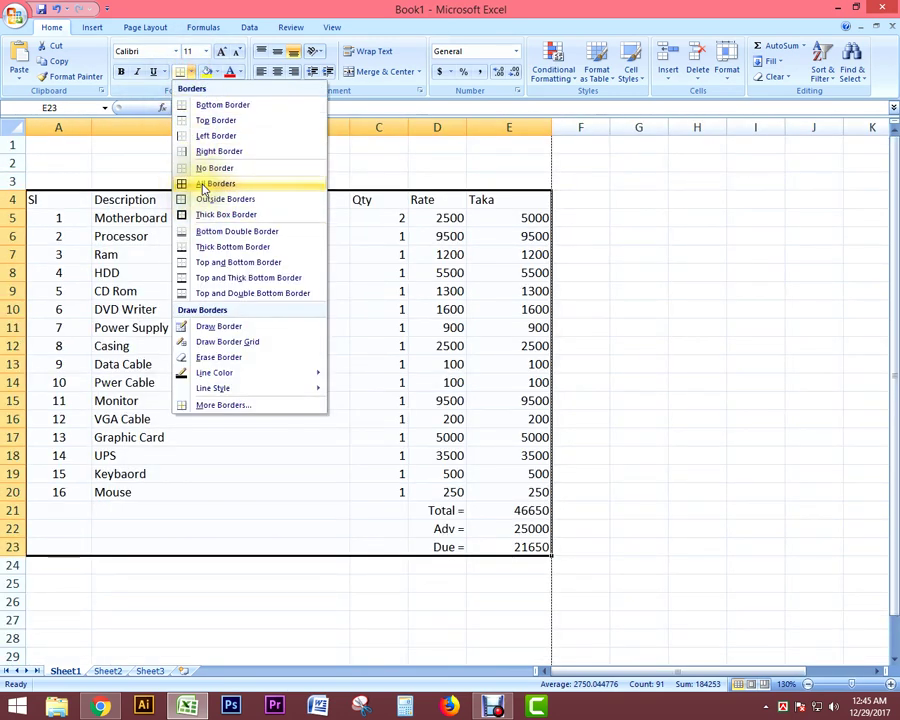
click(204, 186)
click(372, 305)
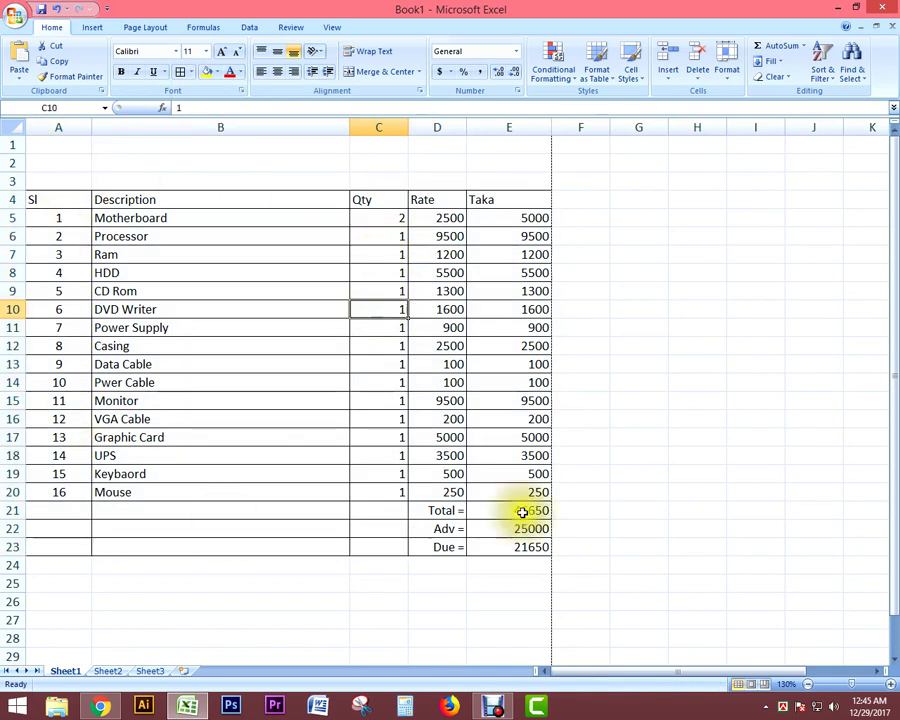
Centre the header row A4:E4 and the Qty and Rate values C5:D20.
drag(52, 199, 475, 202)
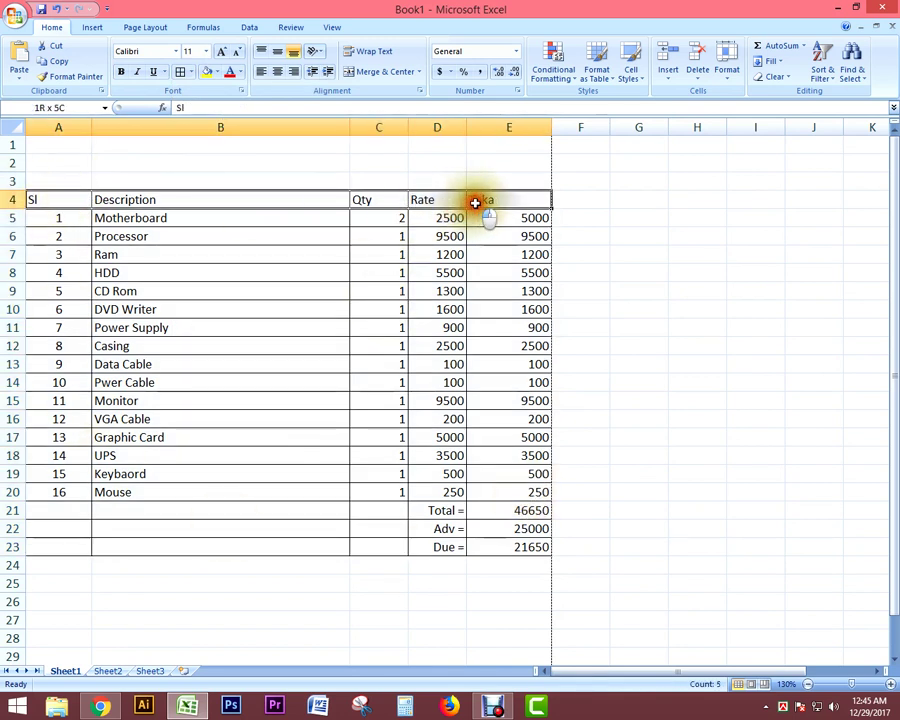
click(278, 71)
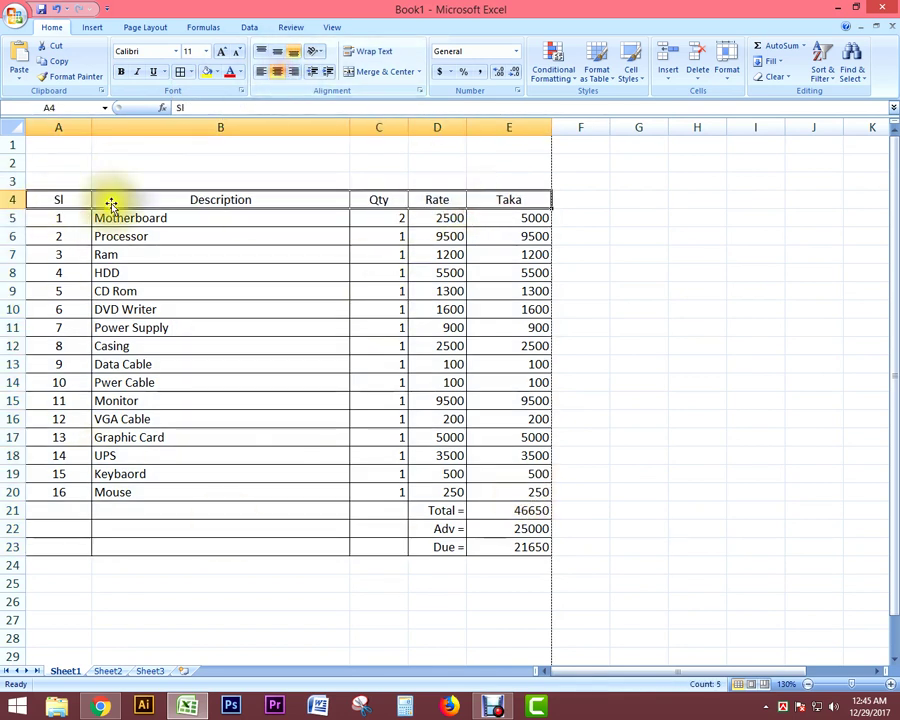
click(150, 248)
mouse_move(388, 216)
mouse_down()
mouse_move(440, 553)
mouse_move(442, 497)
mouse_up()
click(277, 73)
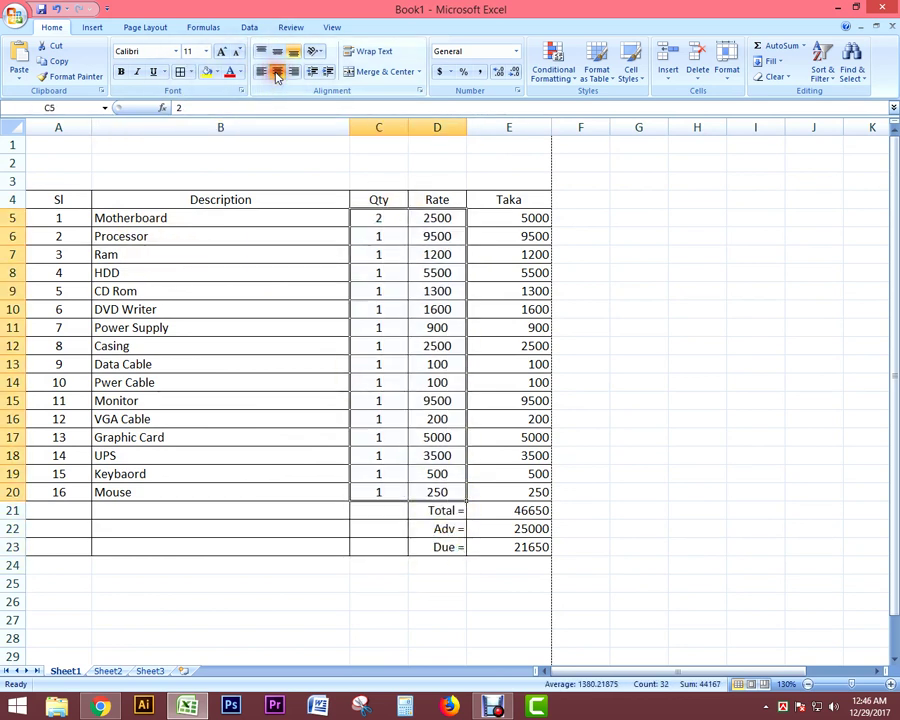
click(638, 327)
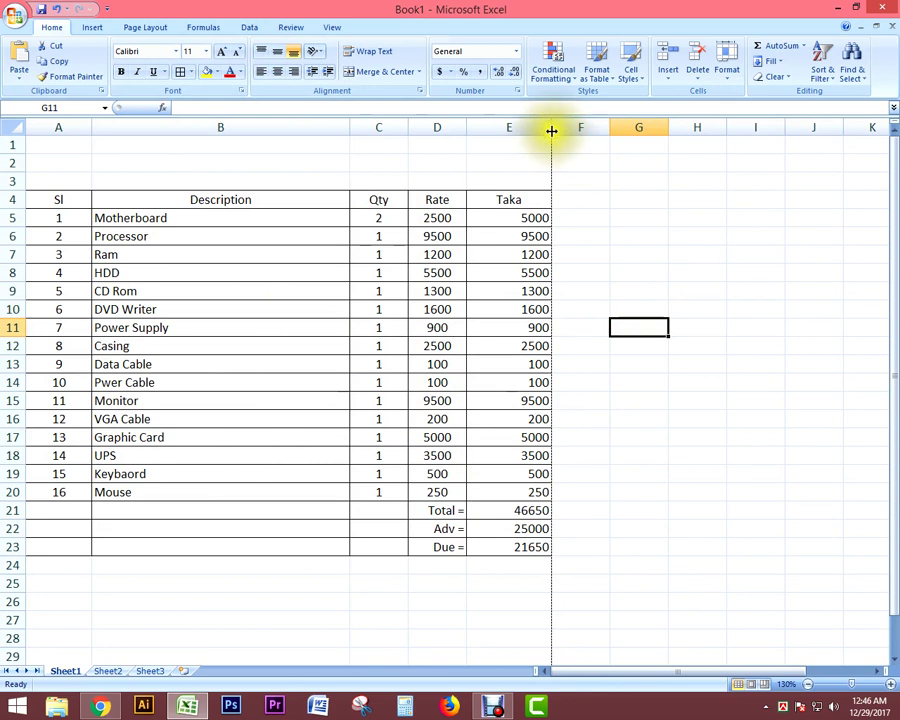
Narrow the Taka column and enlarge the header row text to size 12.
drag(556, 130, 537, 128)
click(560, 199)
drag(492, 200, 31, 197)
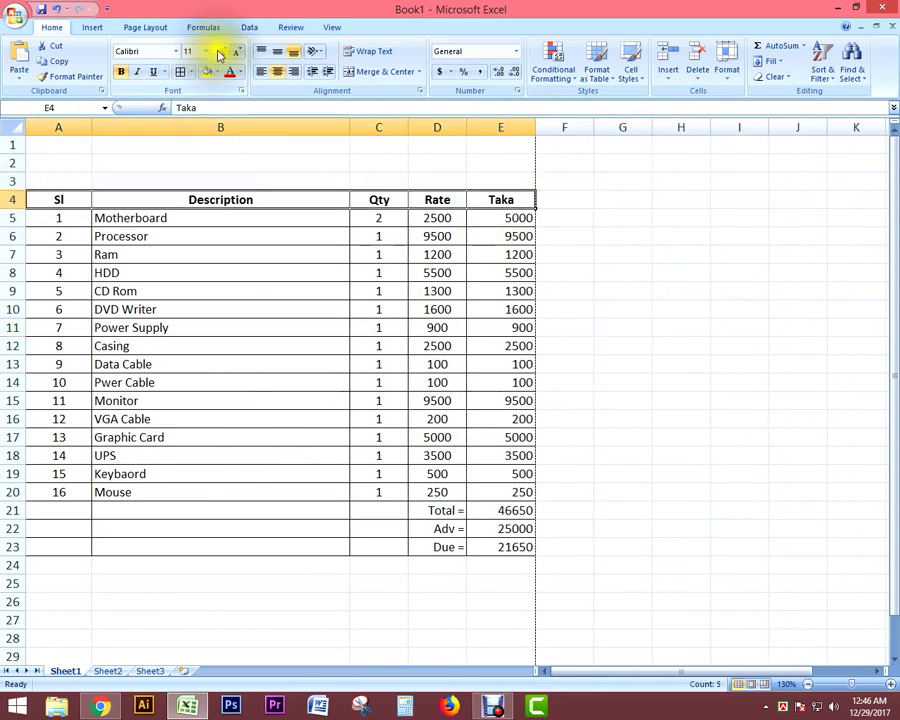
click(220, 51)
Make the Total, Adv and Due rows D21:E23 bold at size 12.
drag(450, 550, 508, 514)
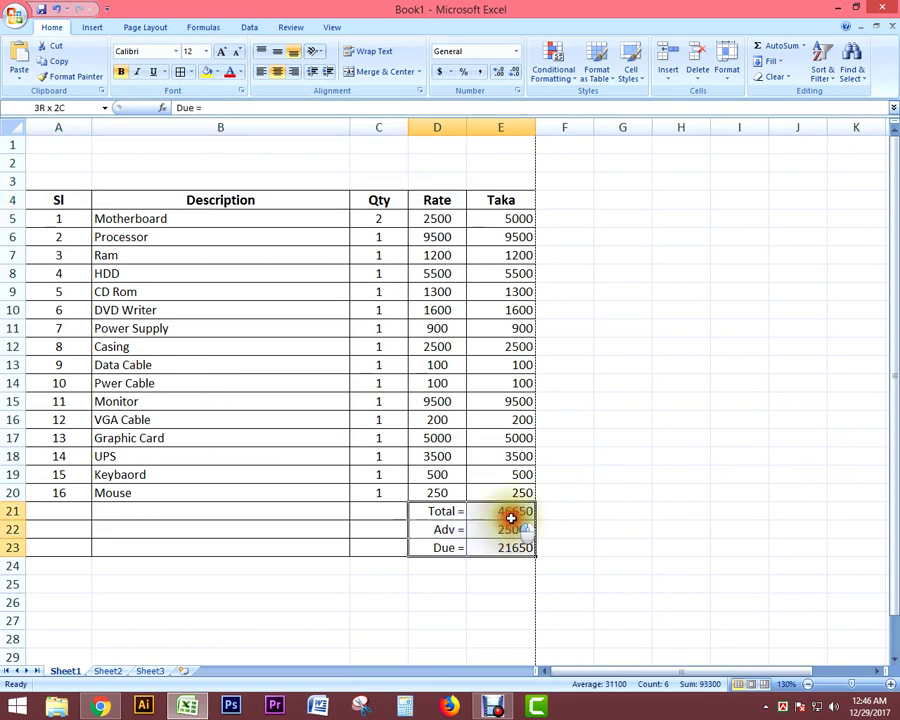
click(120, 71)
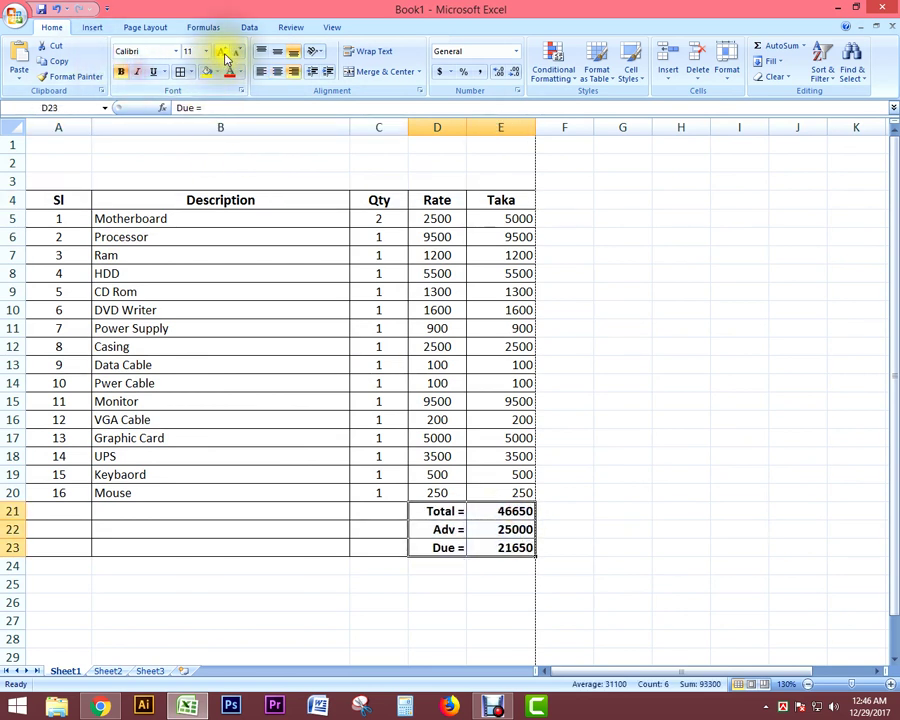
click(221, 51)
click(568, 302)
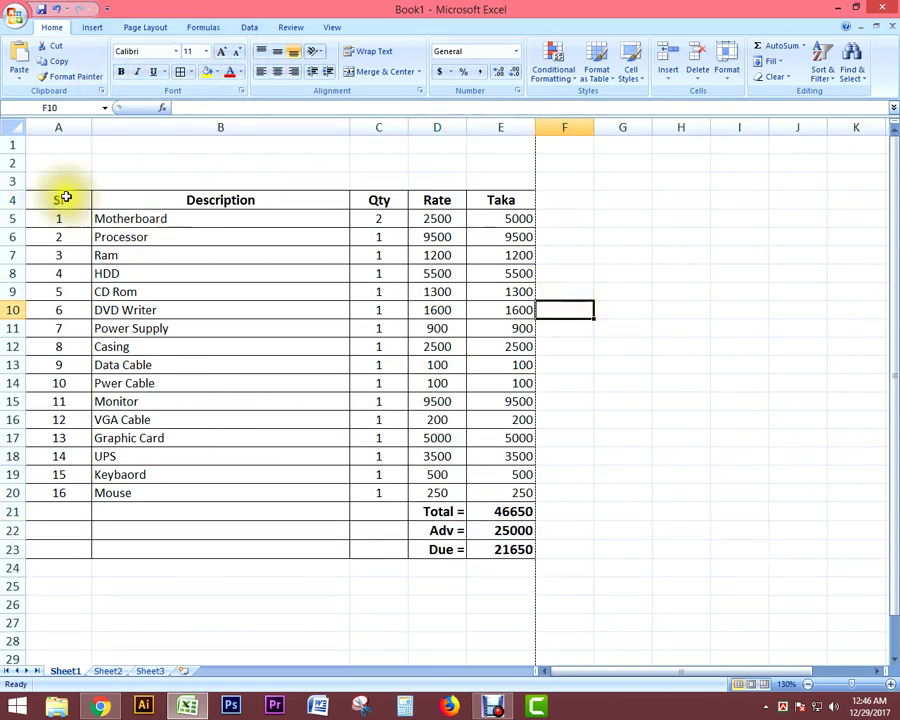
Reselect the header row and summary labels and review the Fill Color choices.
drag(60, 200, 481, 205)
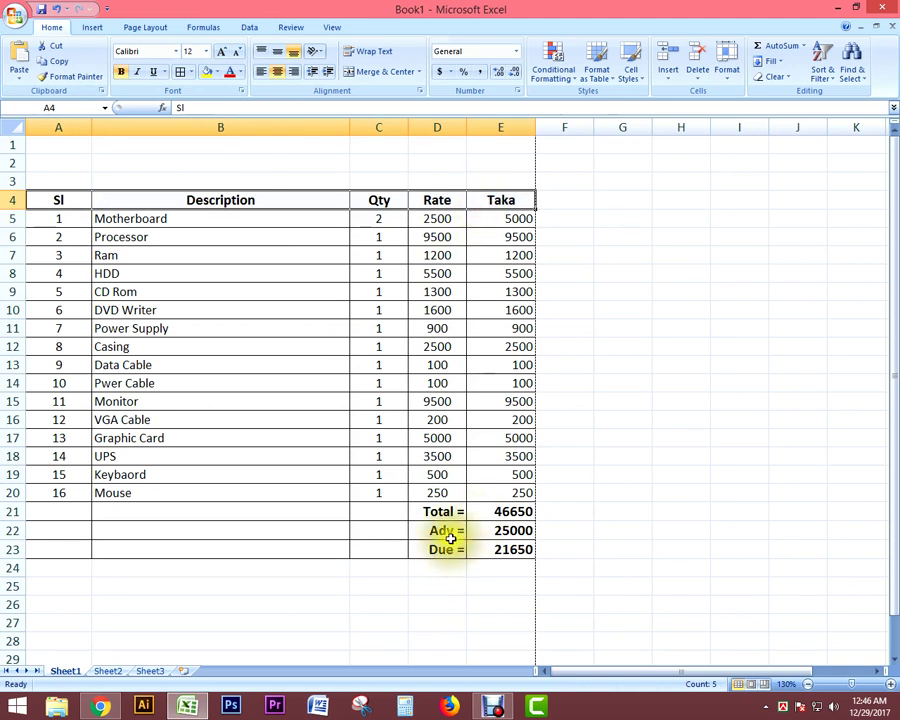
drag(450, 510, 446, 549)
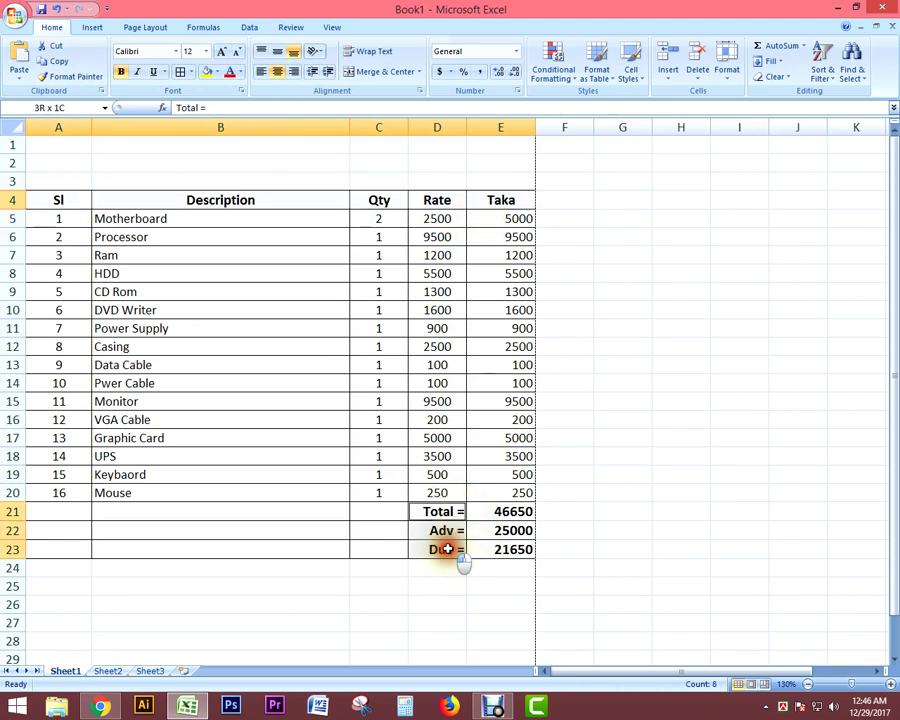
click(216, 72)
click(672, 292)
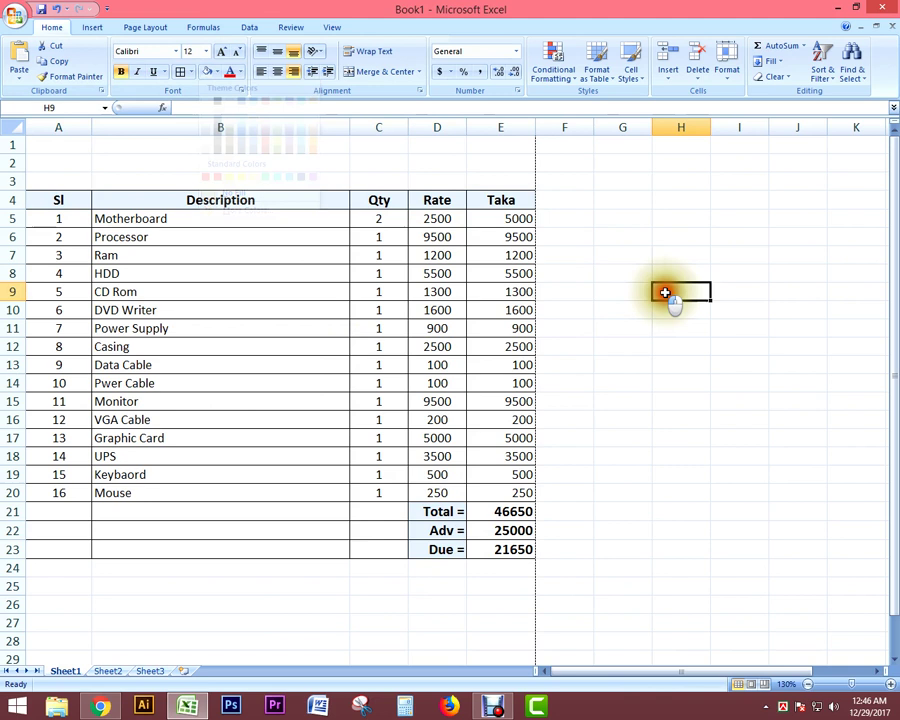
ctrl+scroll(558, 390, down, 1)
click(561, 391)
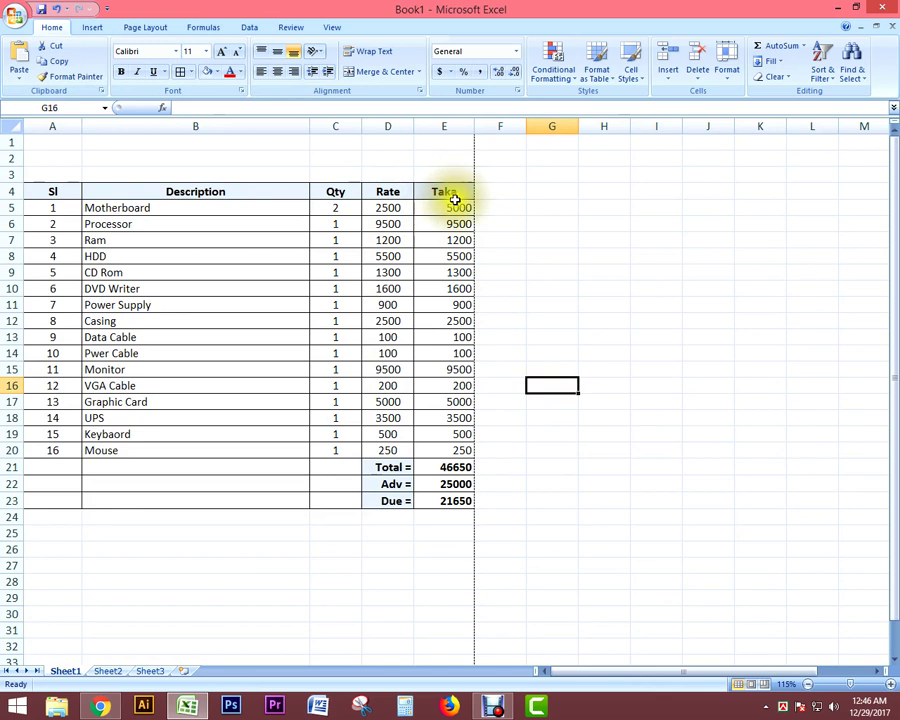
Fill E5:E23, C23 and A5:C20 with a light aqua colour.
drag(458, 206, 462, 500)
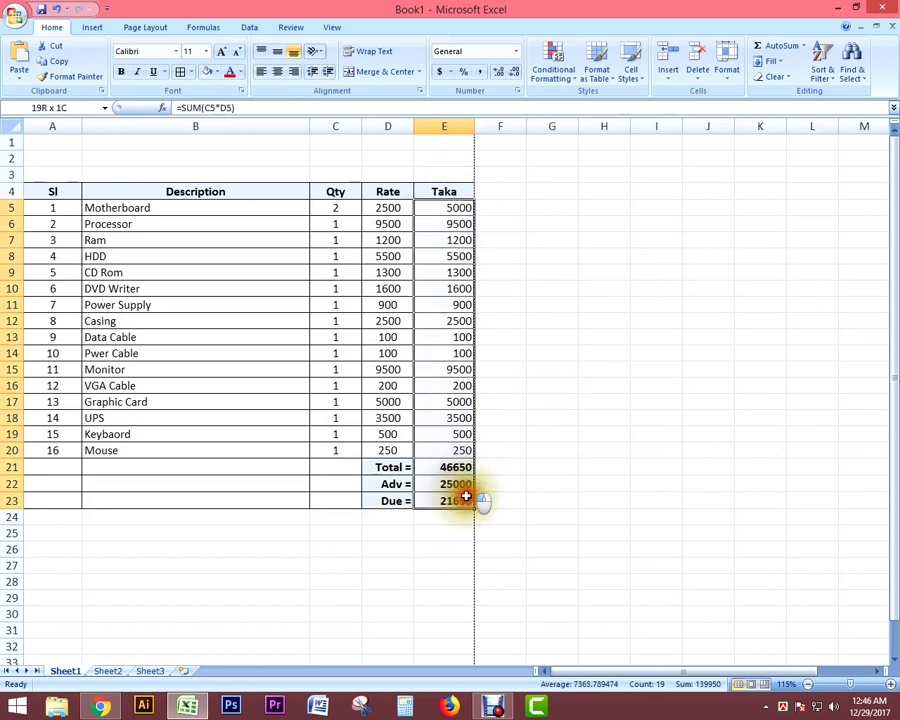
ctrl+click(343, 502)
ctrl+drag(335, 450, 54, 206)
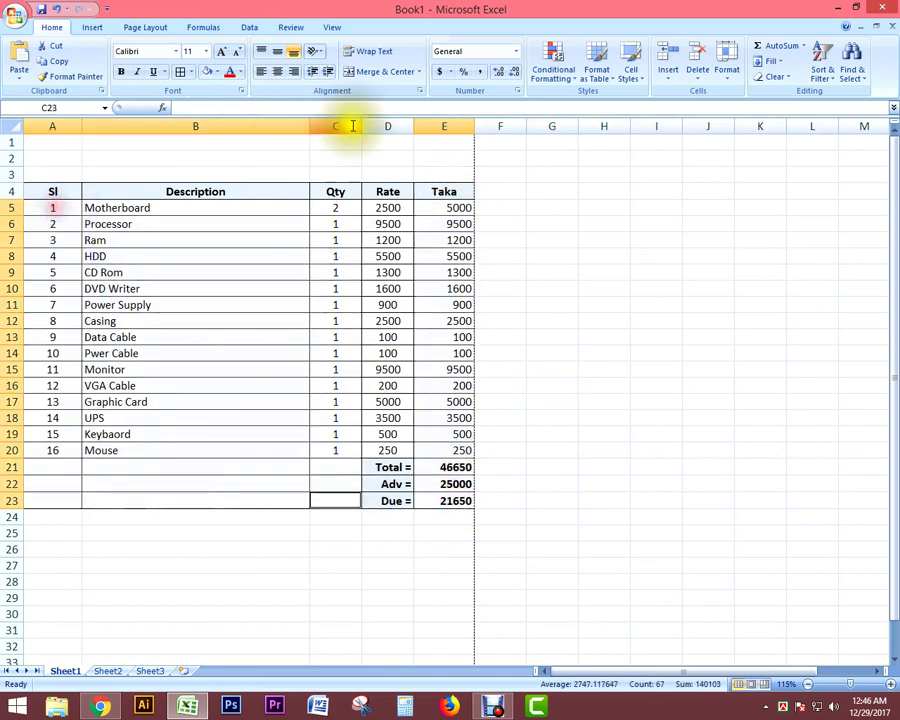
click(241, 73)
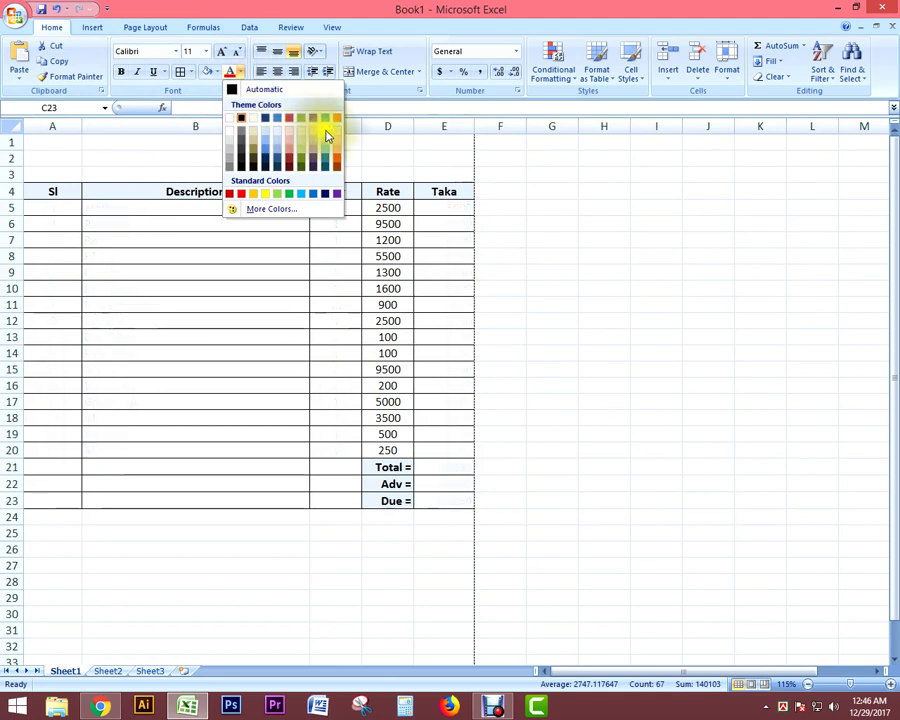
click(215, 73)
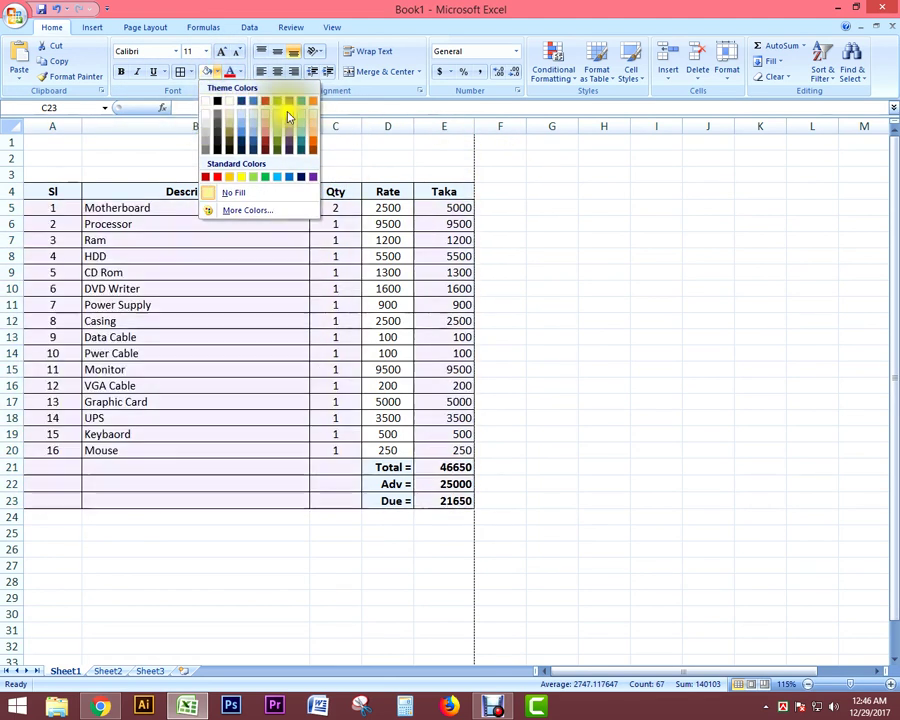
click(304, 117)
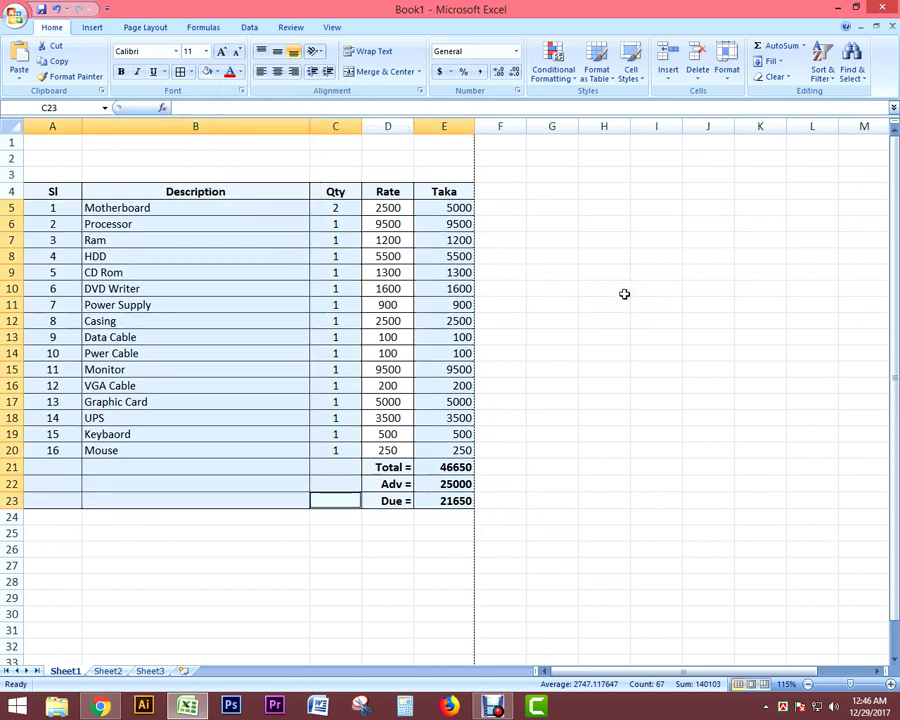
click(624, 294)
Check Fill Color options on the Qty and Rate values, then select the 25000 advance.
drag(345, 209, 375, 452)
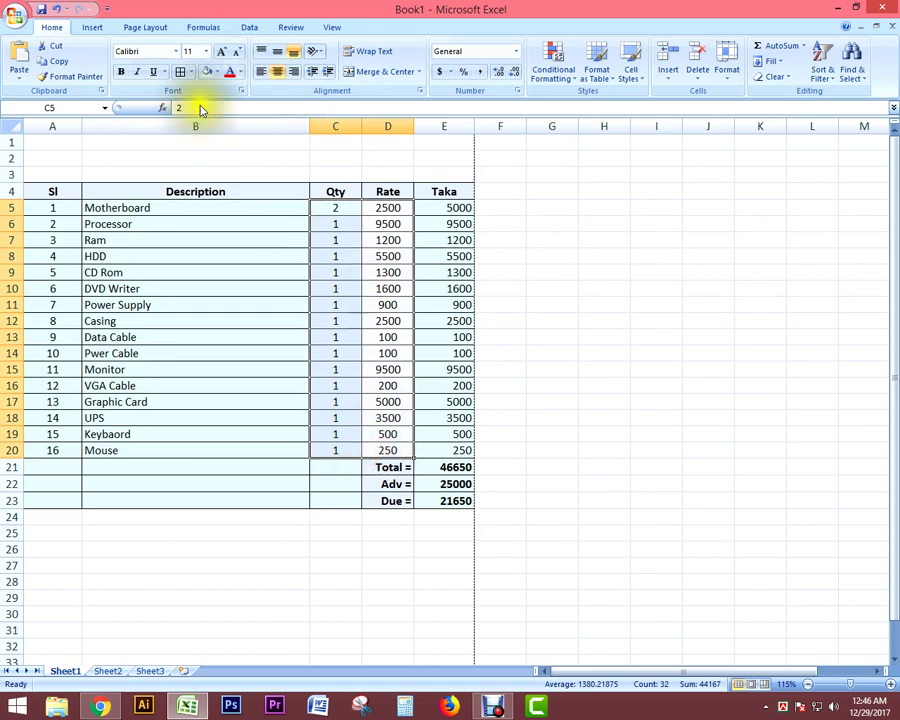
click(215, 74)
click(644, 256)
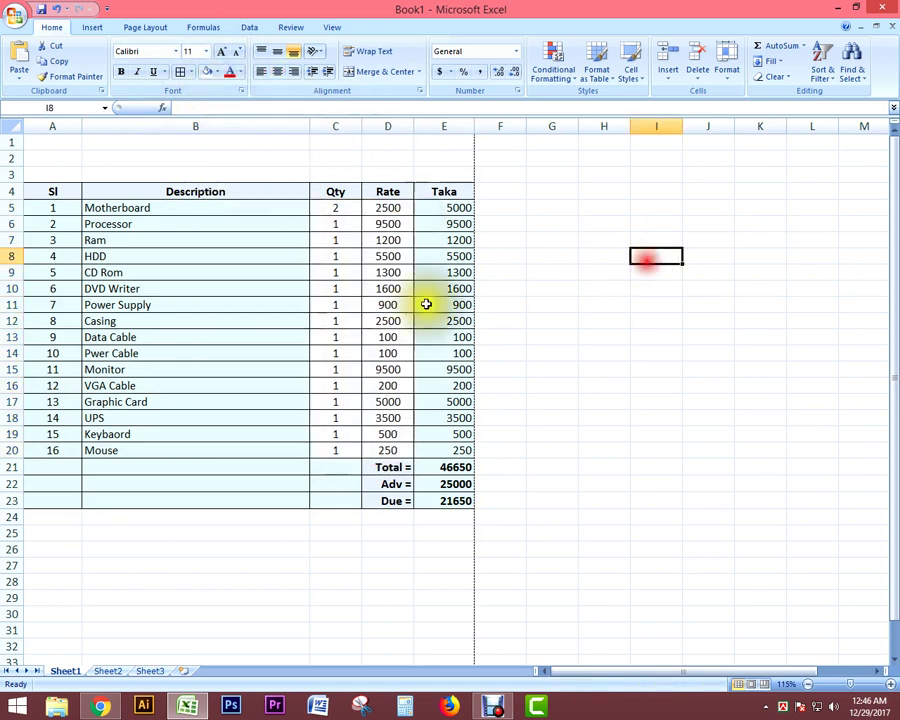
click(654, 325)
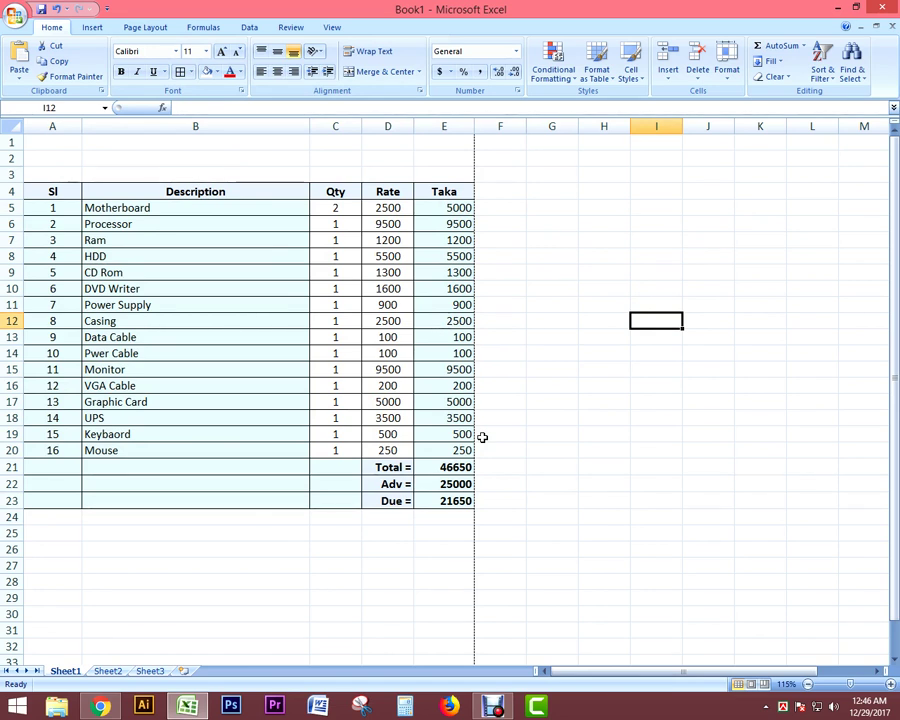
click(457, 486)
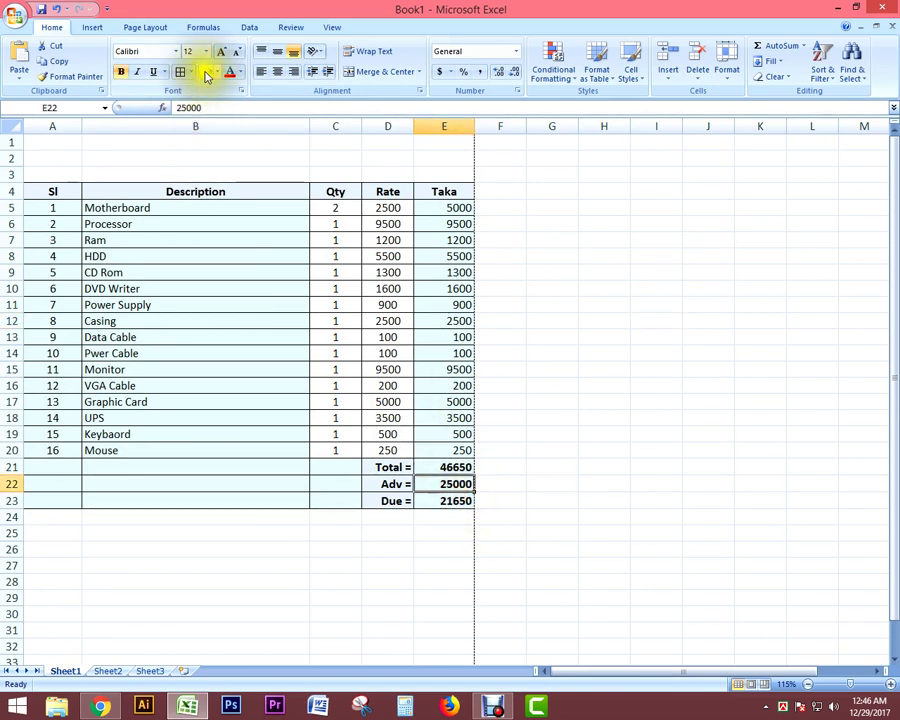
Save the workbook to the Desktop as 'Bill Sheet == 1'.
click(703, 350)
key(ctrl+s)
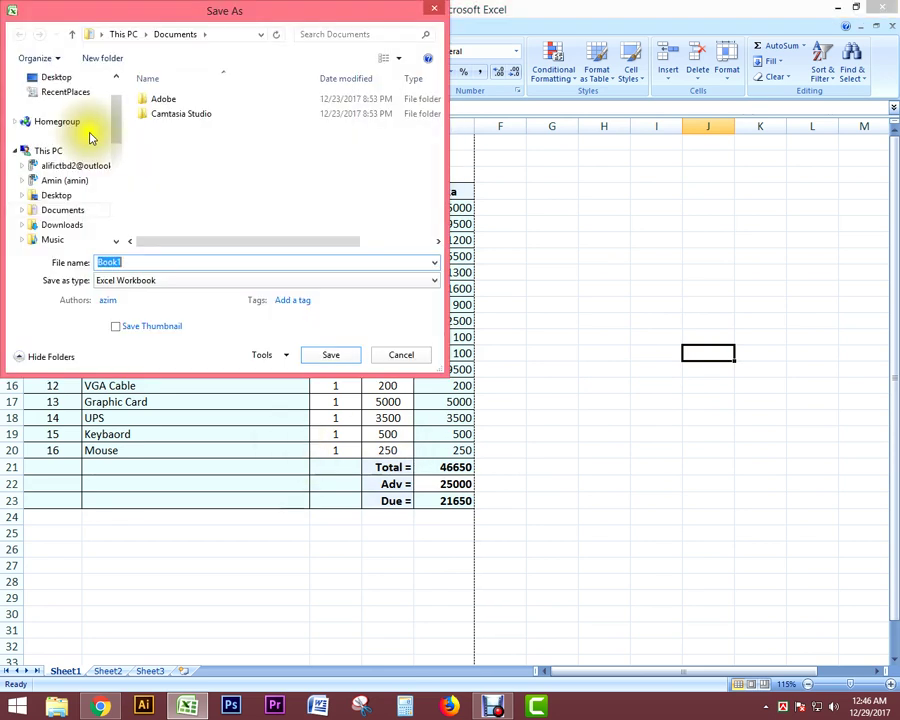
click(57, 78)
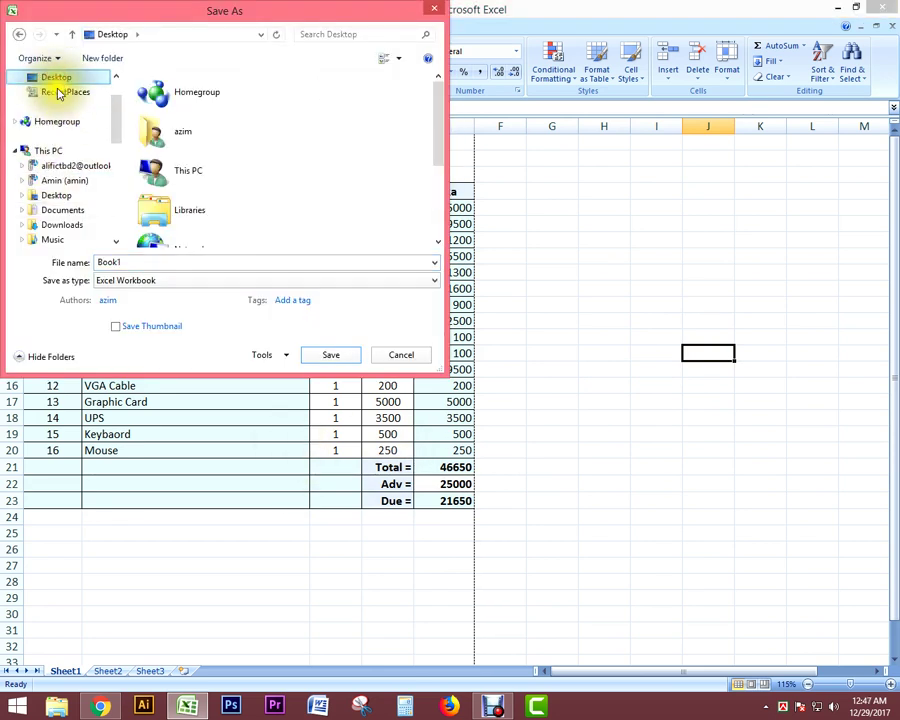
double_click(162, 262)
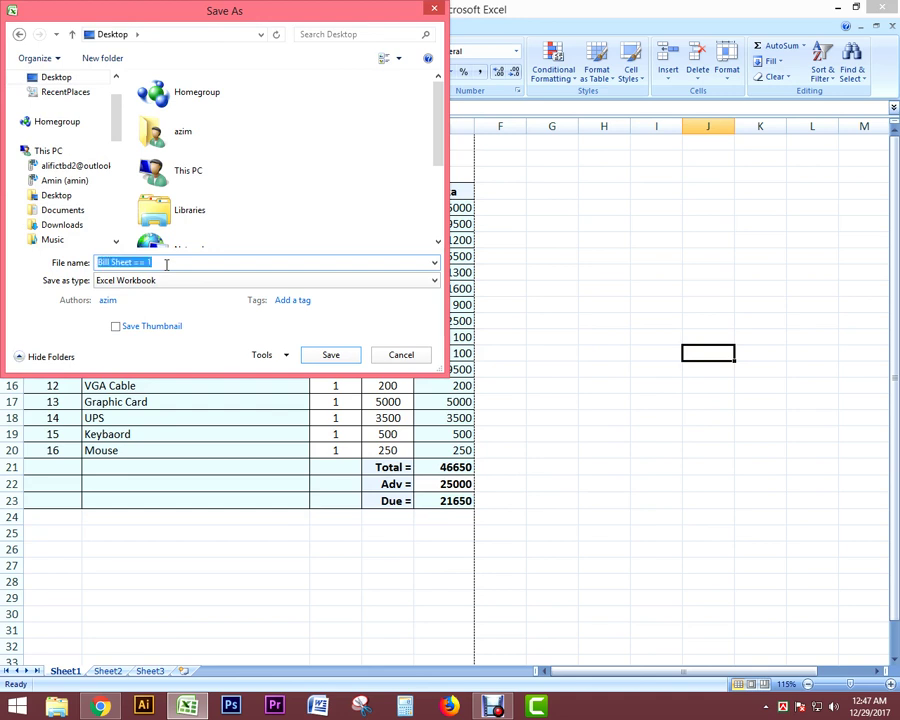
key(Return)
click(516, 296)
scroll(437, 376, up, 1)
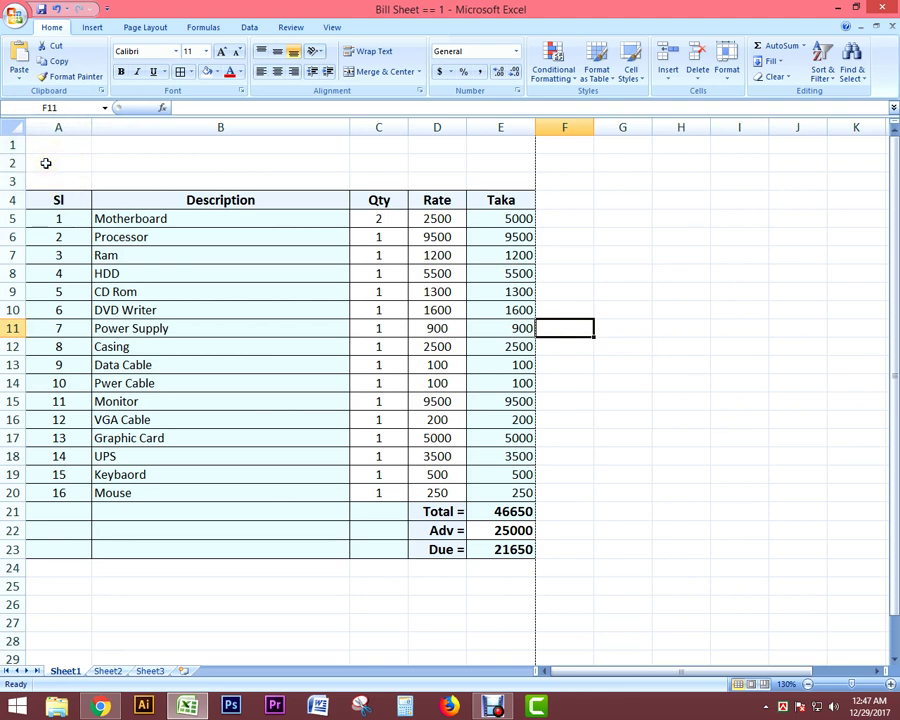
Type 'Address:' in A2, 'Name :' in A1 and 'Date:' in D1.
click(45, 163)
text(Address:)
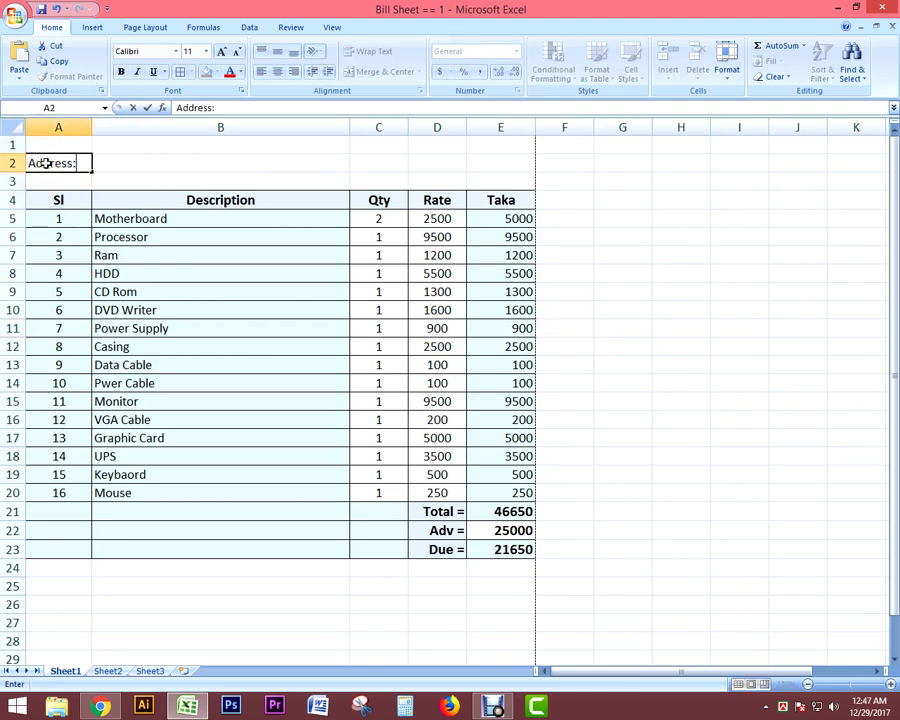
key(Up)
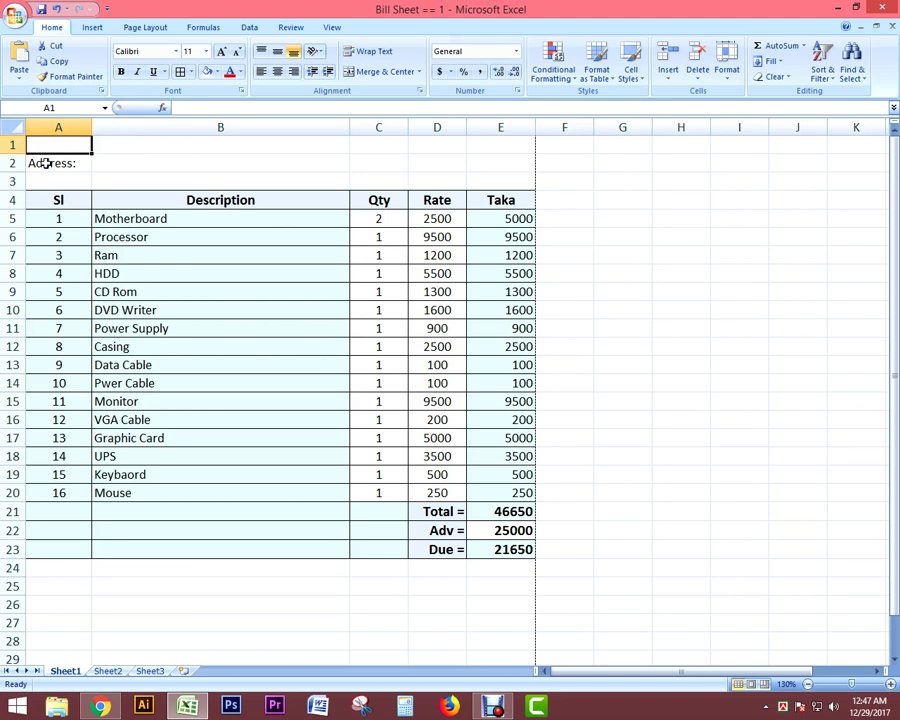
text(A)
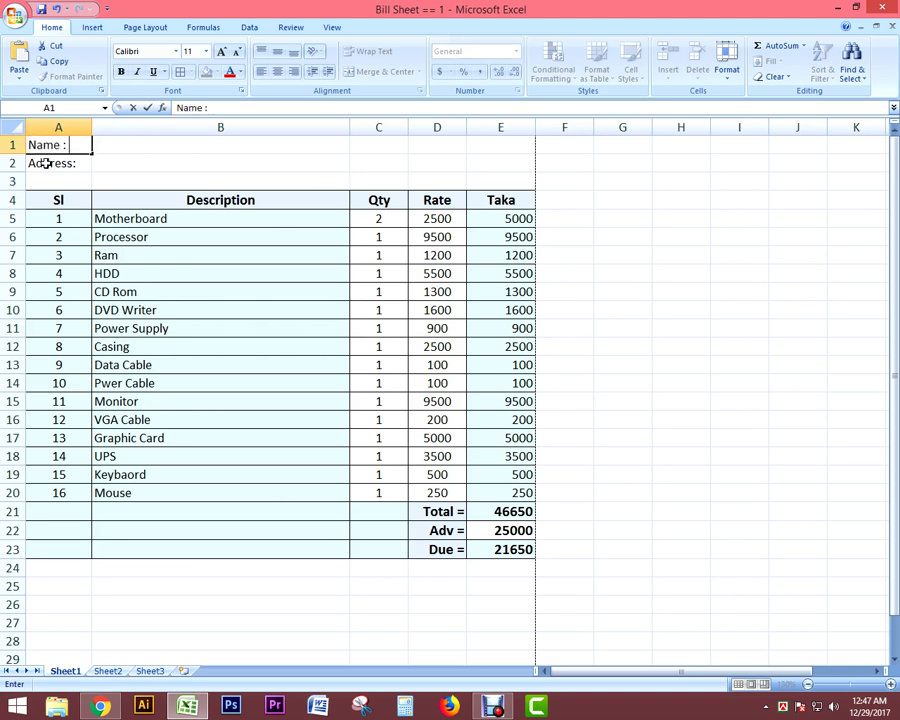
key(Tab)
key(Tab)
key(Tab)
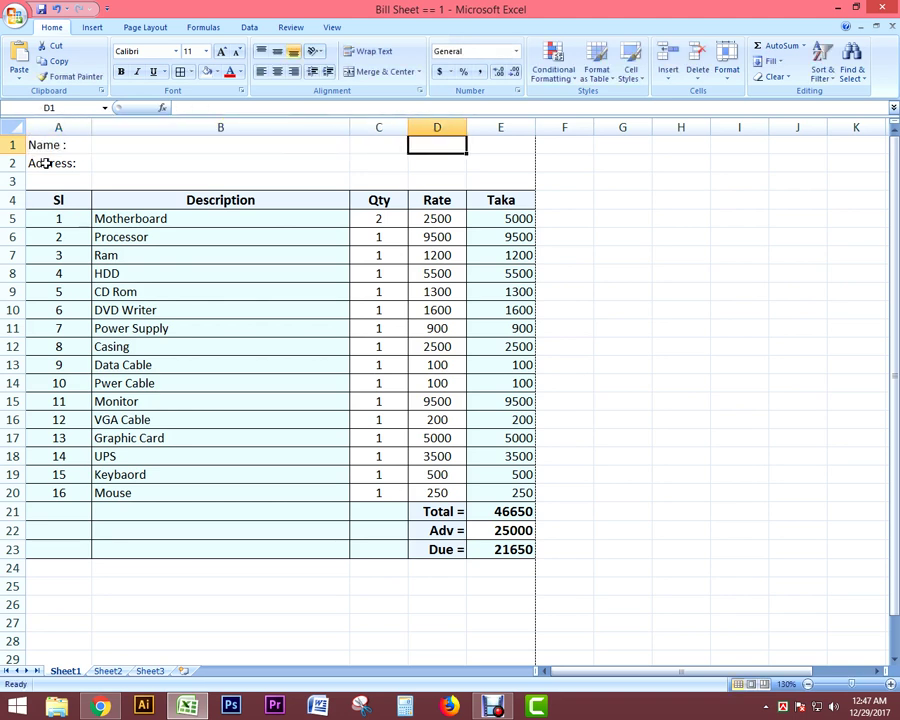
text(Date:)
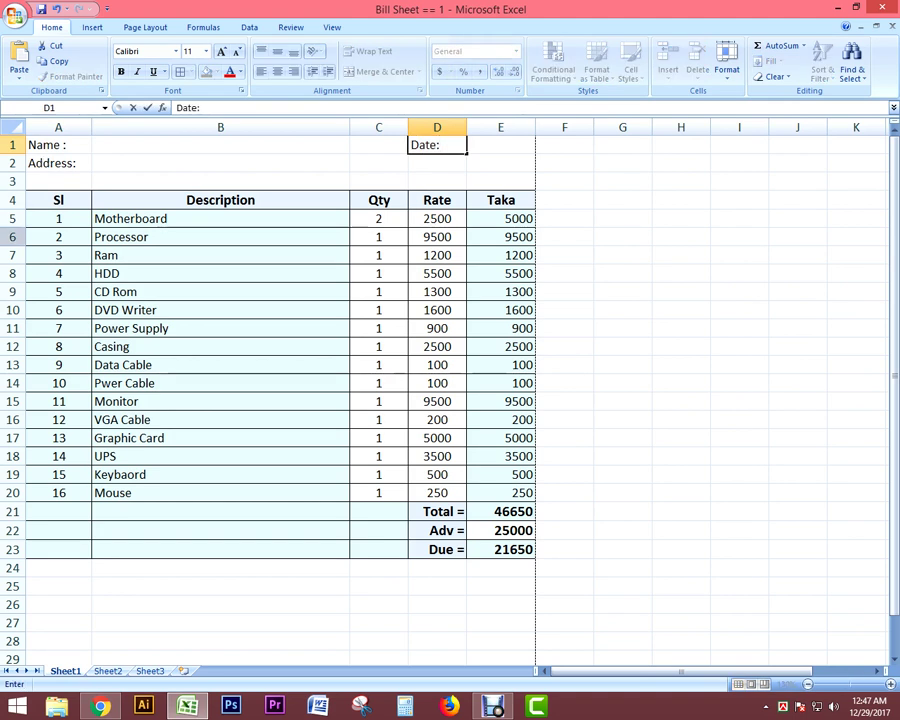
click(293, 161)
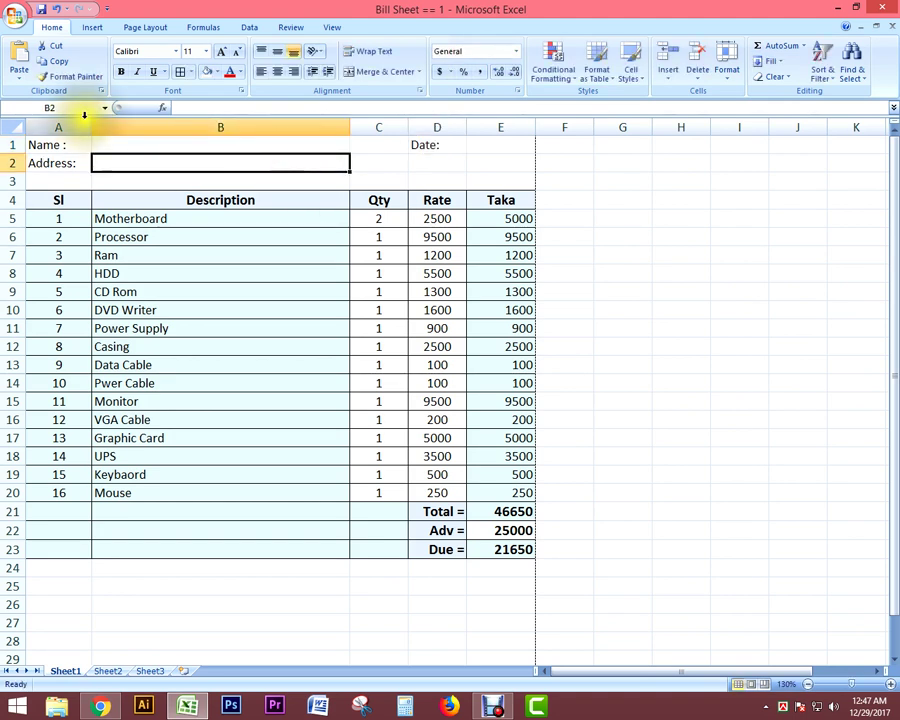
click(9, 145)
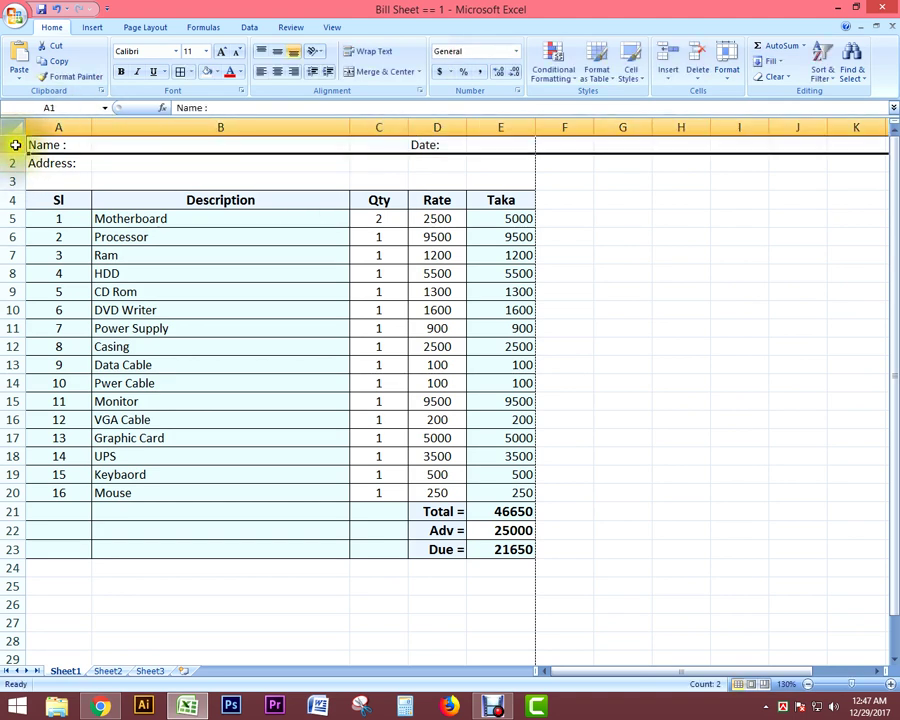
Insert blank rows above row 1 at the top of the sheet.
right_click(68, 145)
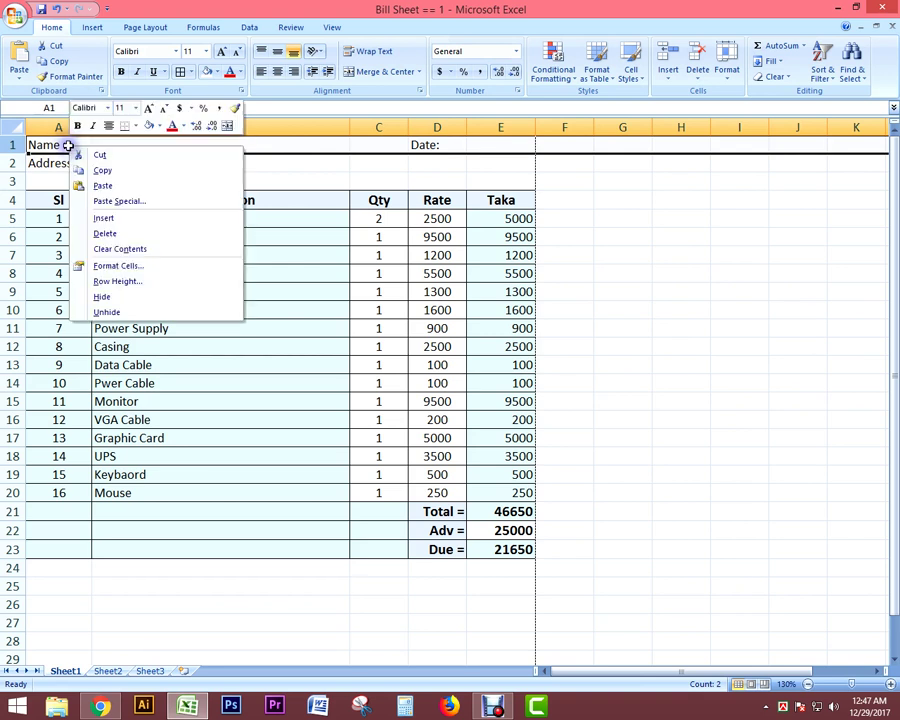
click(80, 218)
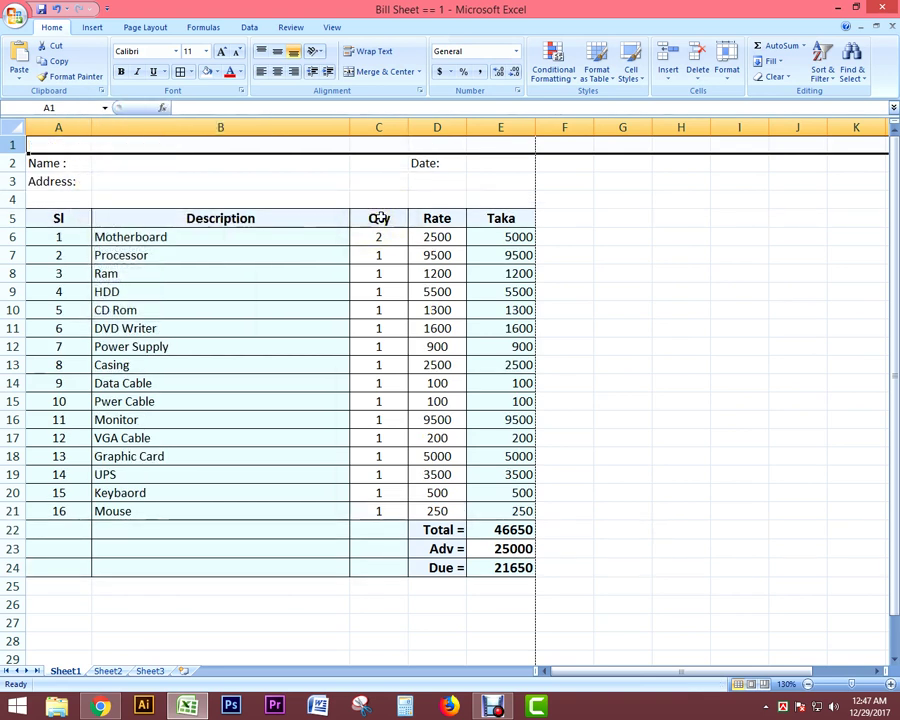
key(F4)
key(F4)
key(F4)
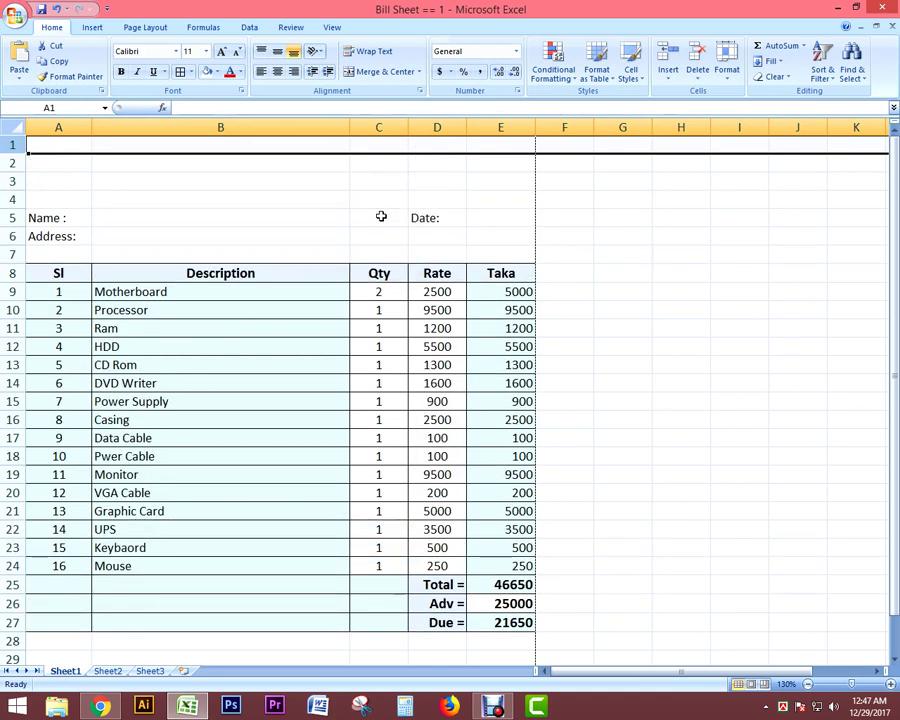
Type the shop's street address in A3 and 'Alif Computer' in A2.
click(62, 180)
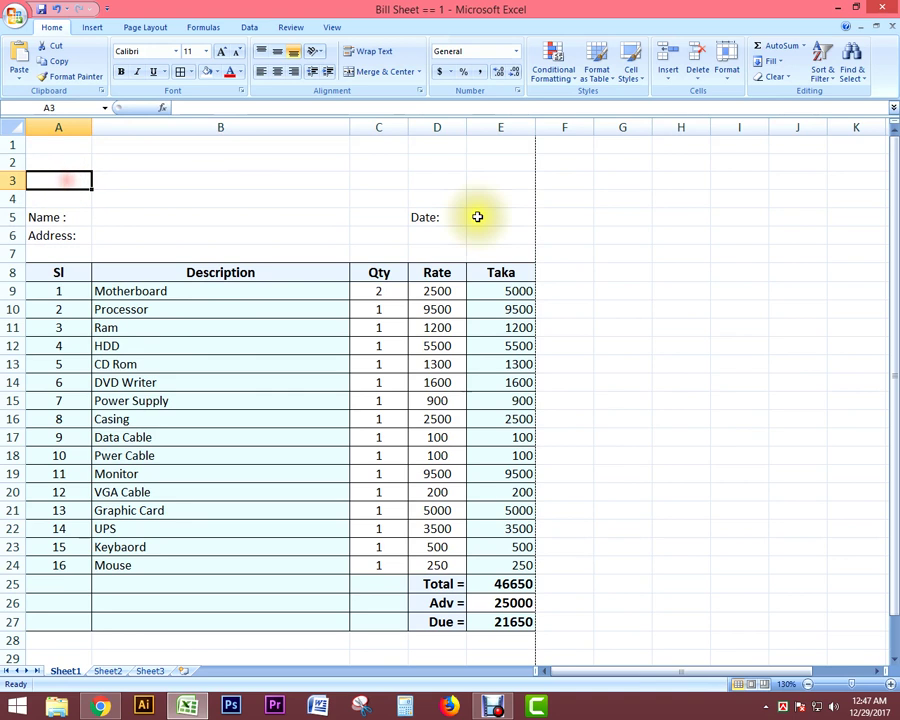
text(3)
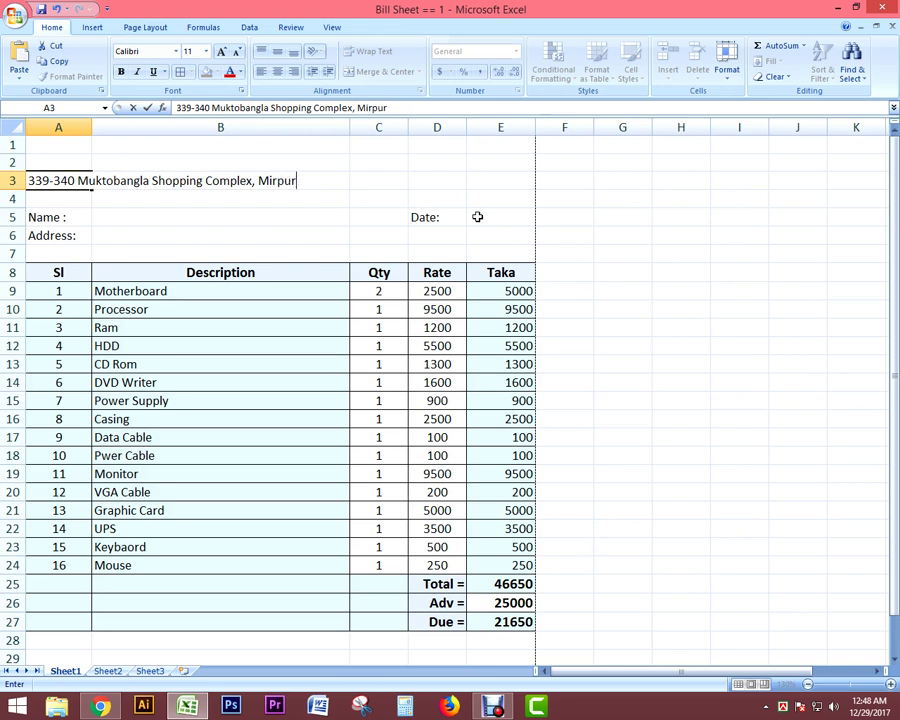
text(haka-1216.)
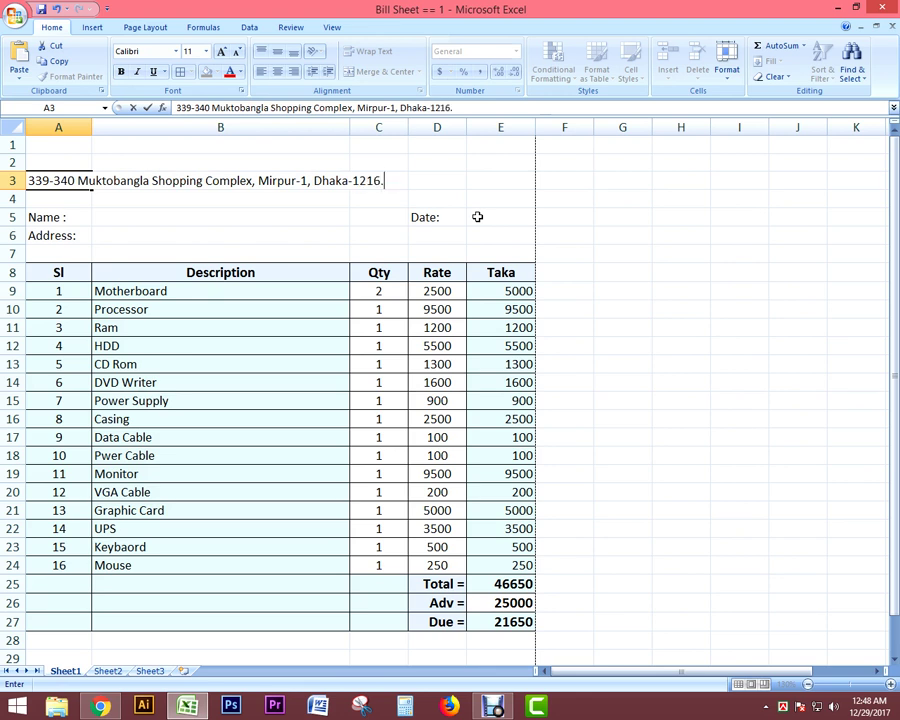
key(Up)
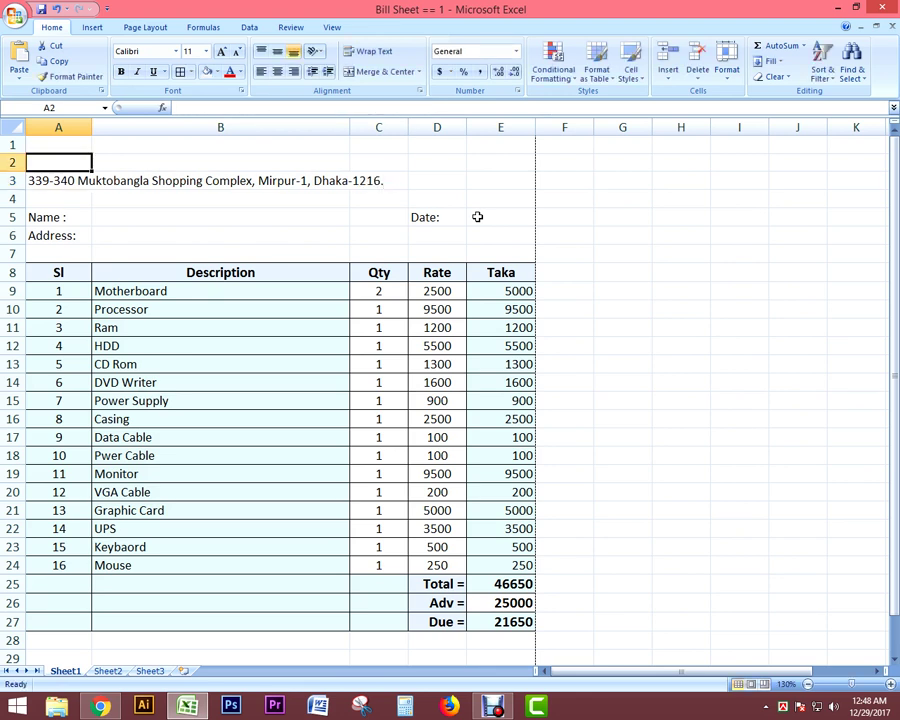
text(Alif)
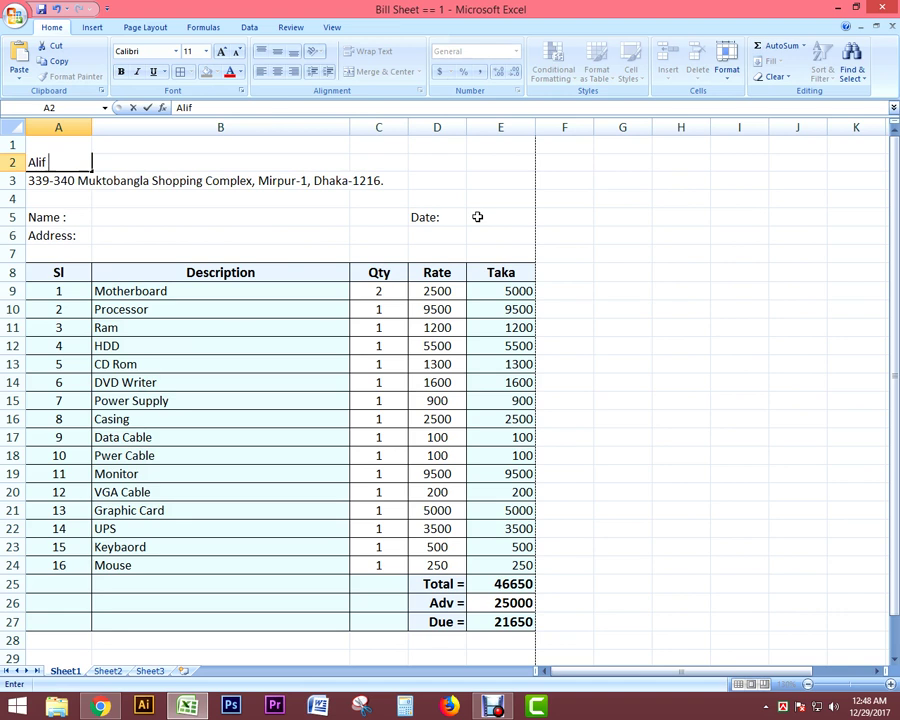
text( Computer)
click(200, 219)
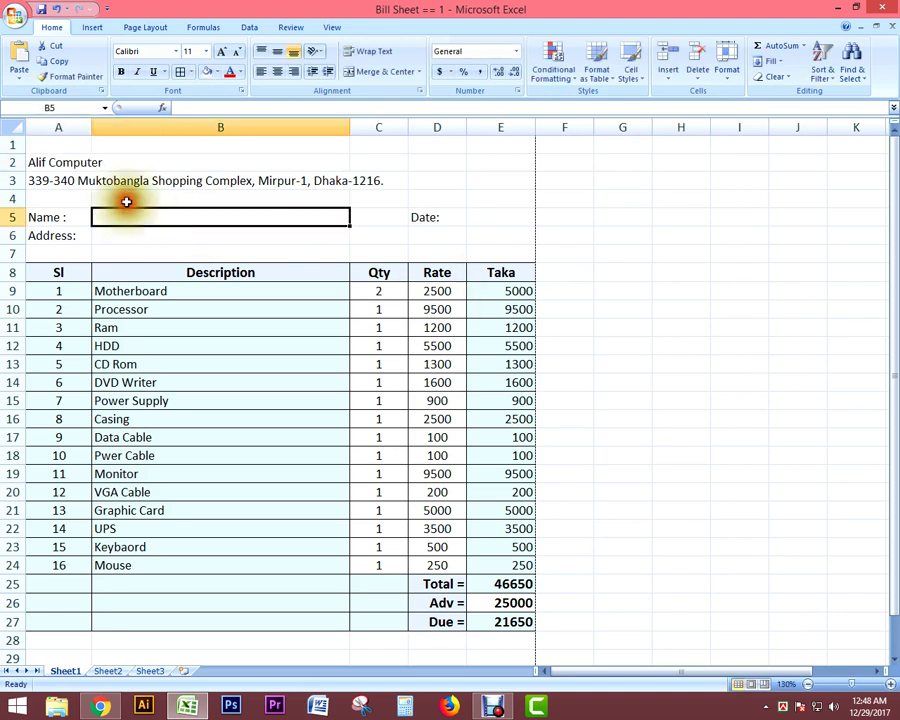
Merge and centre Alif Computer across A2:E2, grow it to 28 point, and heighten row 2.
drag(51, 162, 490, 162)
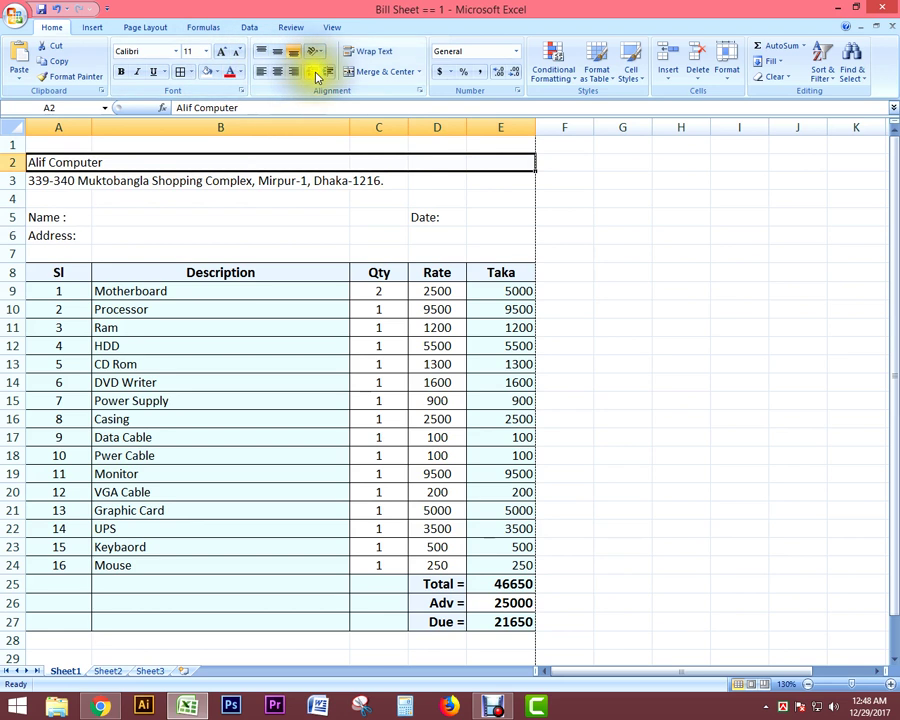
click(357, 72)
click(222, 51)
click(222, 51)
click(222, 51)
click(222, 51)
click(222, 51)
click(222, 51)
click(222, 51)
click(222, 51)
click(222, 51)
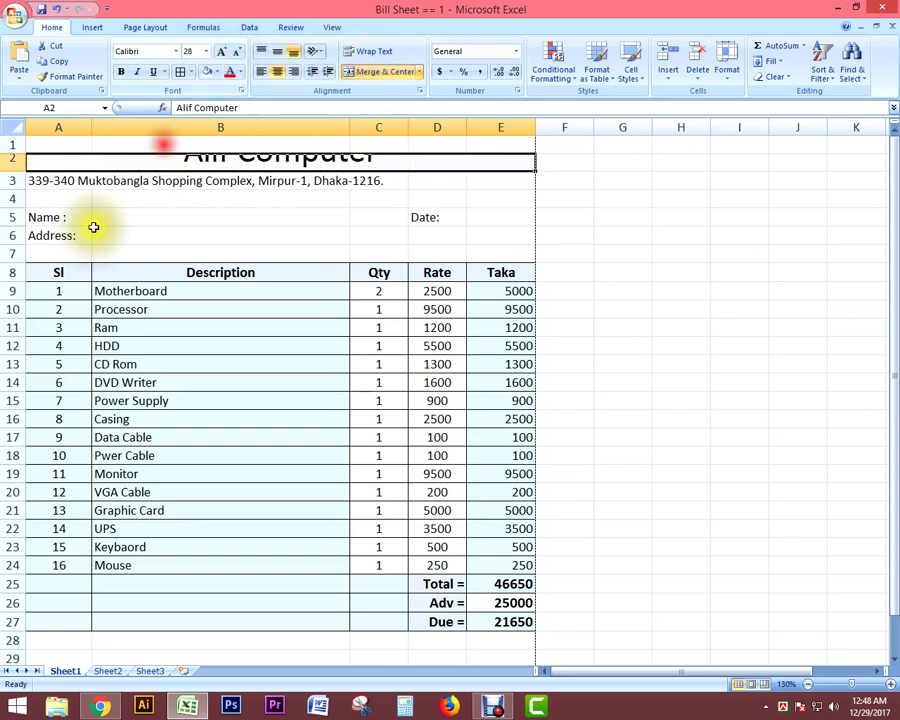
mouse_move(14, 169)
mouse_down()
mouse_move(14, 196)
mouse_move(496, 204)
mouse_up()
Merge and centre the address across A3:E3 and make it bold.
click(160, 240)
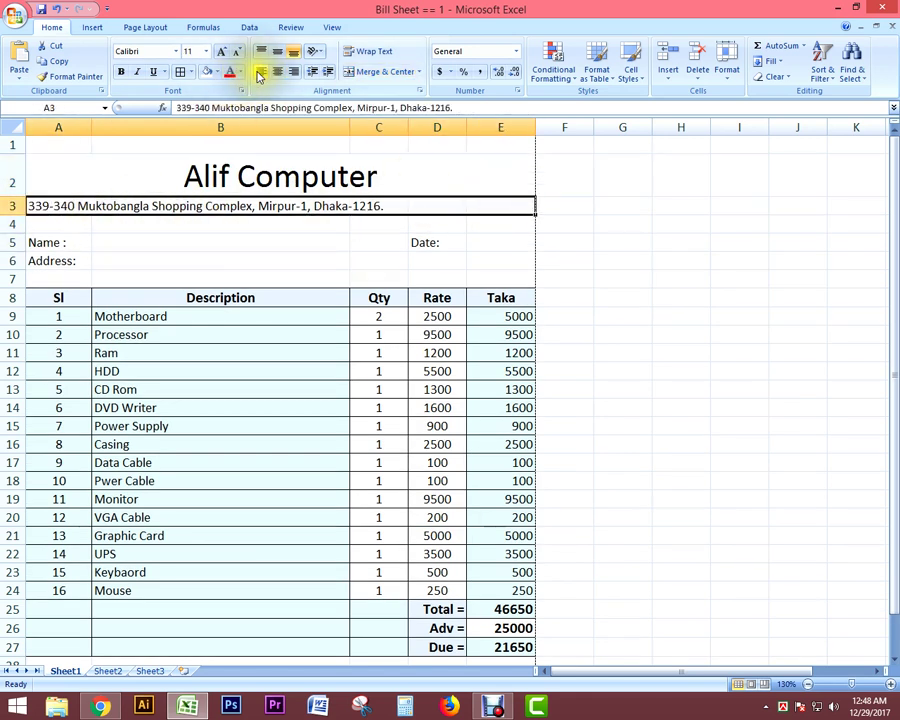
click(349, 77)
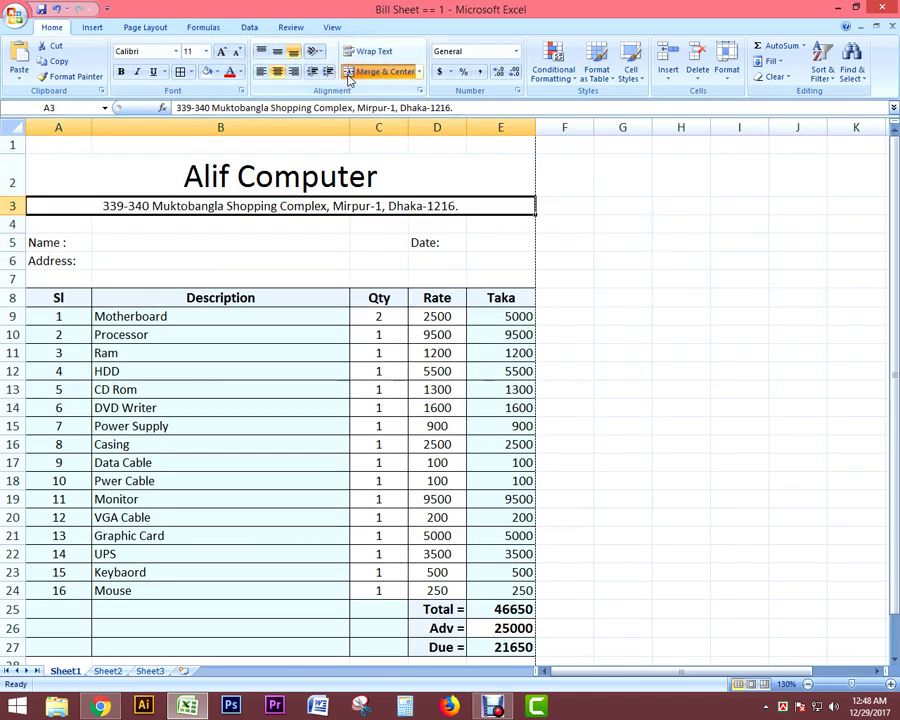
click(121, 72)
click(296, 310)
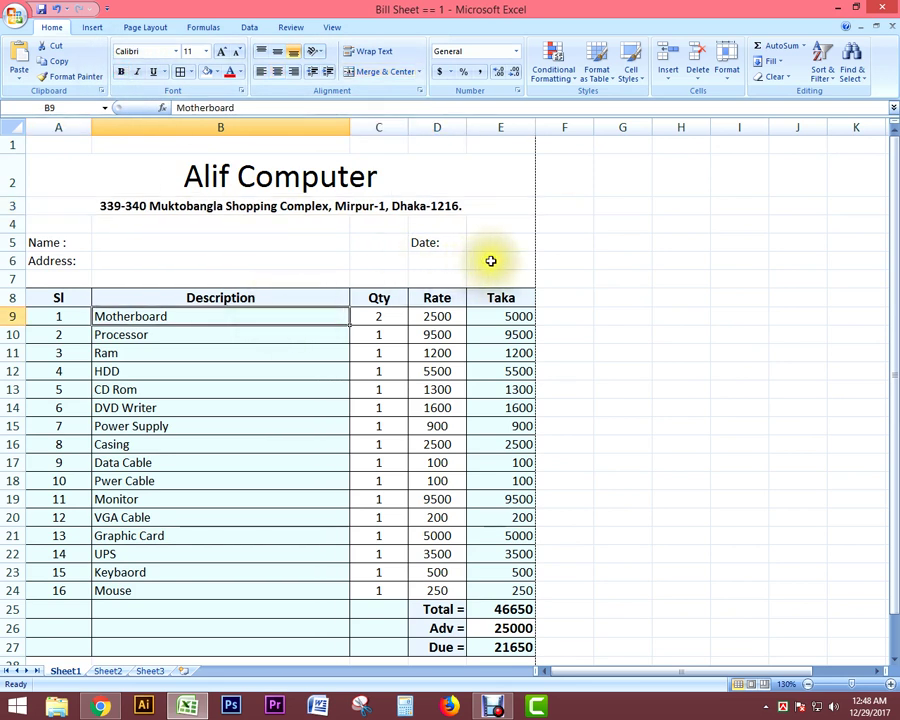
drag(486, 258, 76, 240)
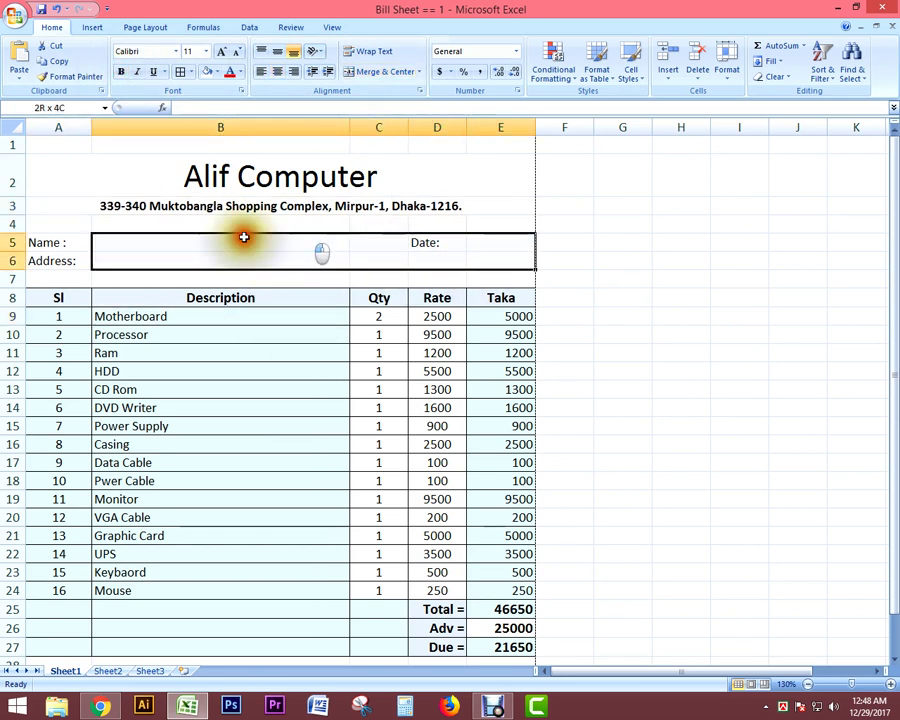
click(190, 72)
click(211, 185)
click(342, 259)
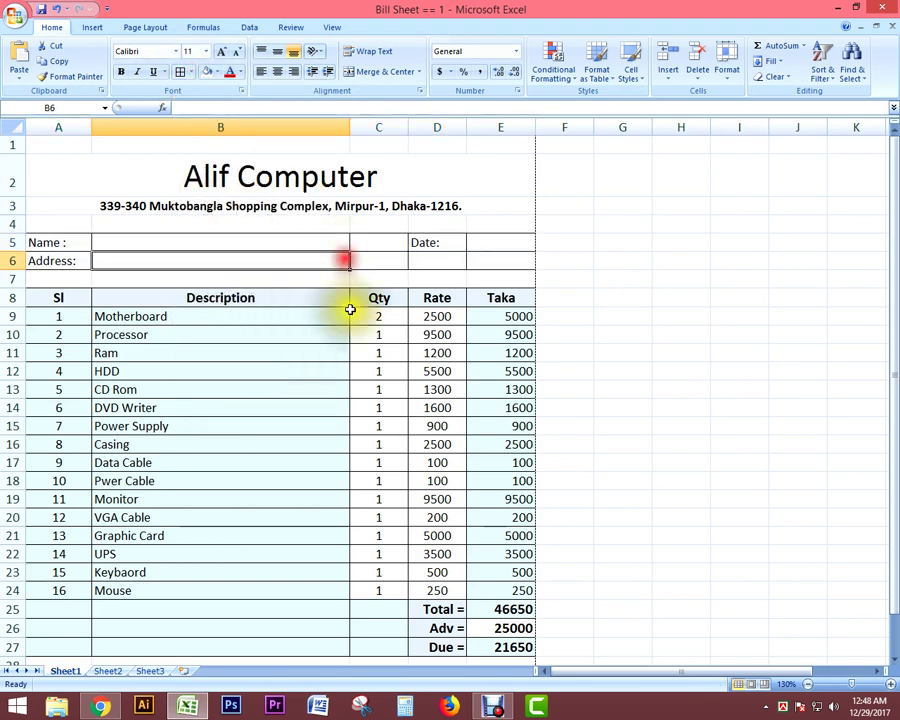
drag(364, 243, 340, 245)
click(368, 258)
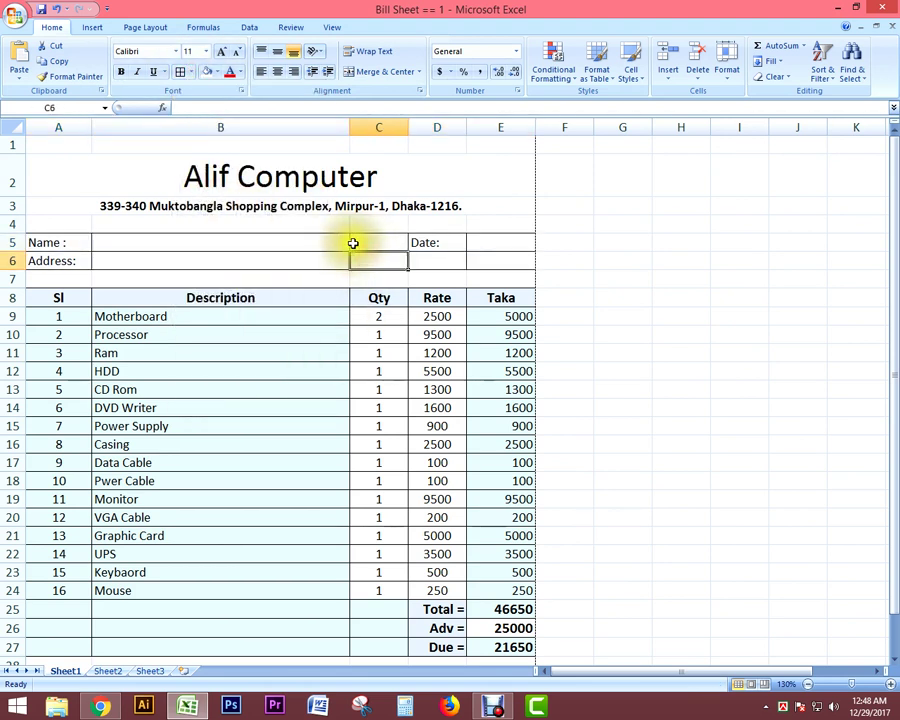
click(367, 246)
drag(367, 246, 337, 245)
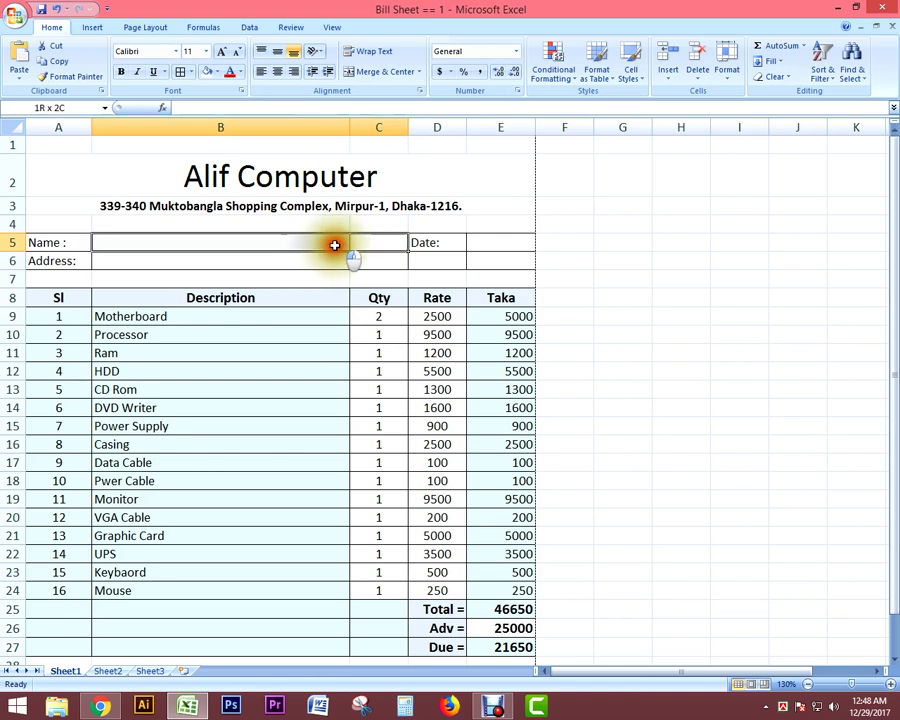
click(370, 72)
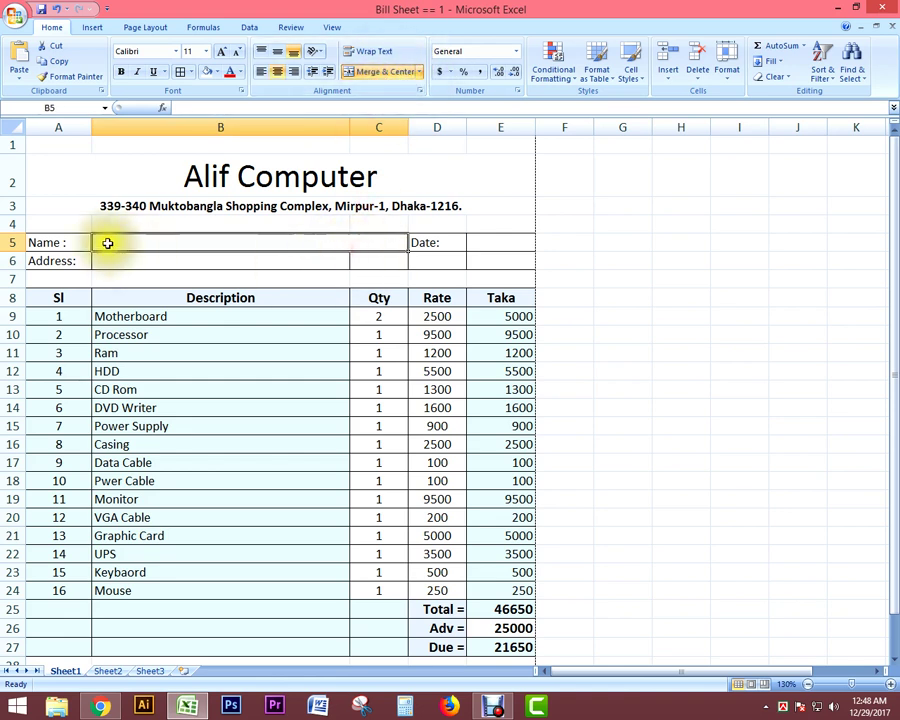
drag(482, 258, 246, 256)
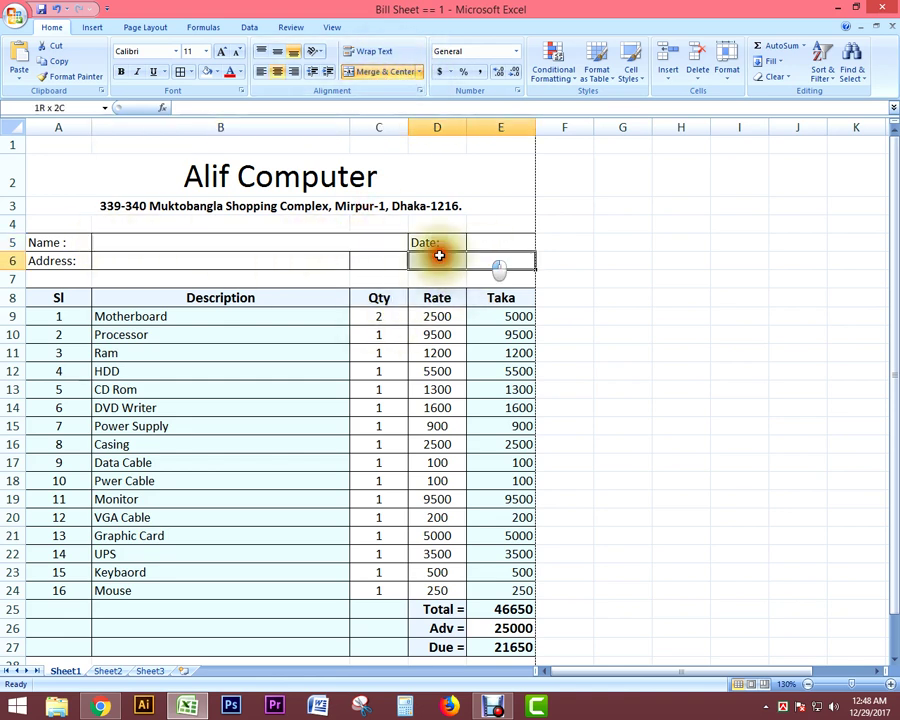
mouse_move(314, 266)
mouse_down()
mouse_move(494, 270)
mouse_move(490, 256)
mouse_up()
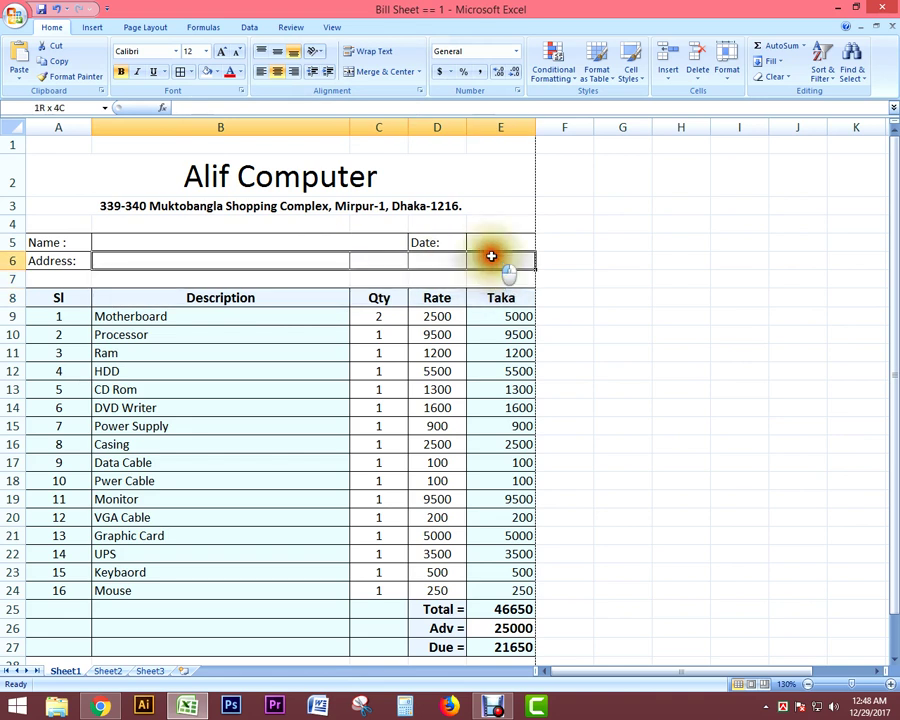
click(358, 72)
click(570, 260)
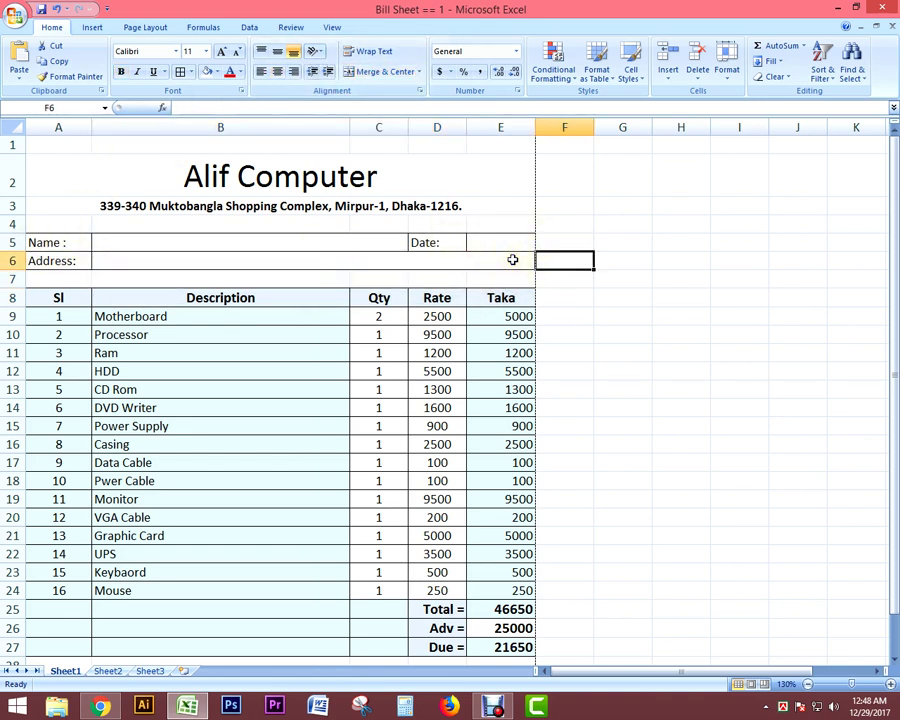
drag(535, 127, 544, 127)
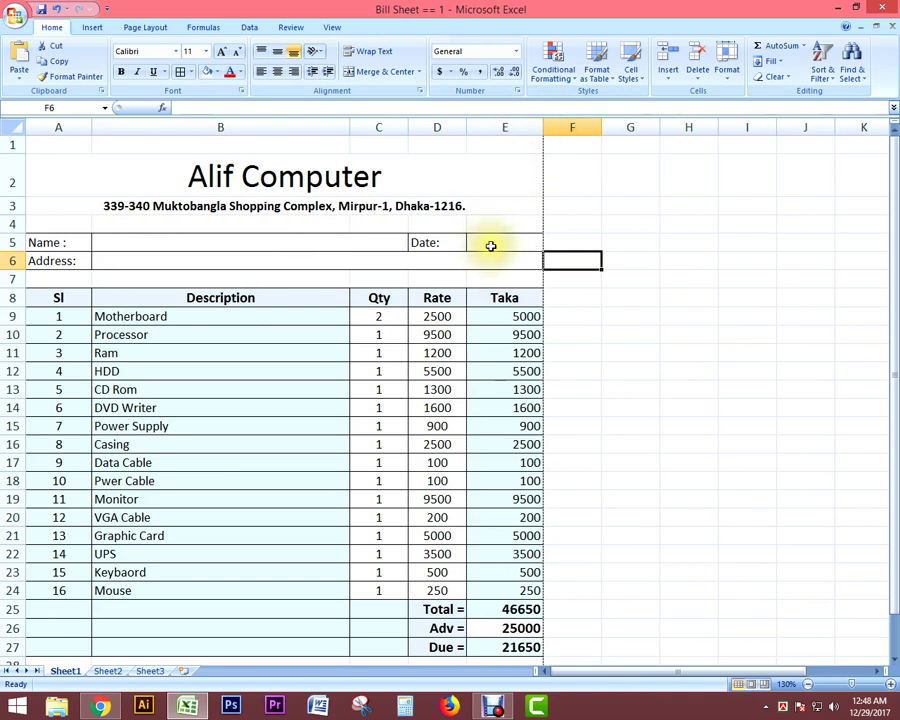
key(ctrl+s)
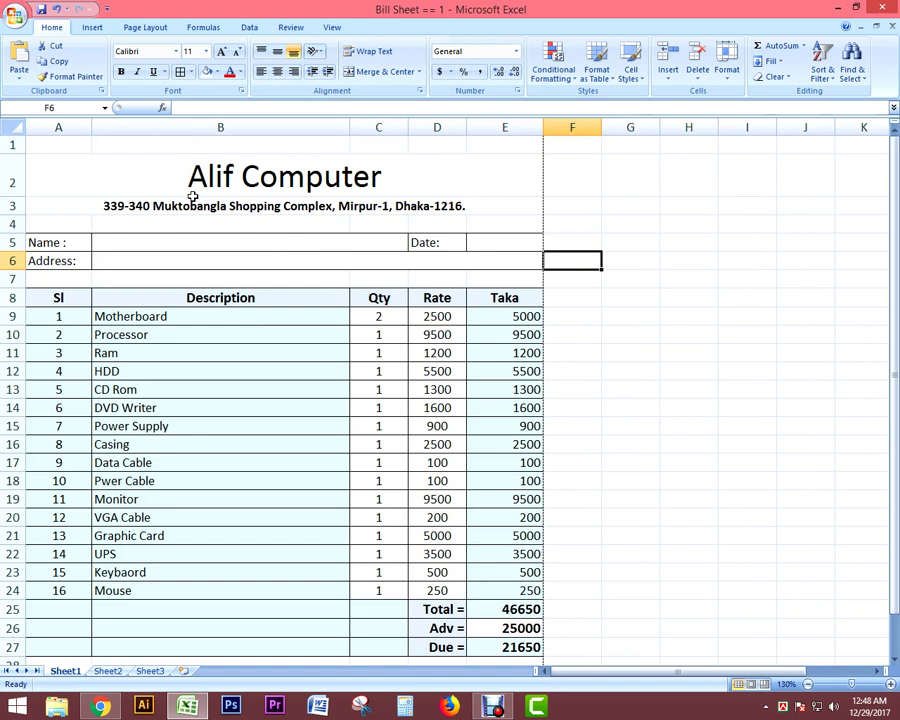
Look at the existing Bill Sheet == 1 file on the desktop.
click(15, 14)
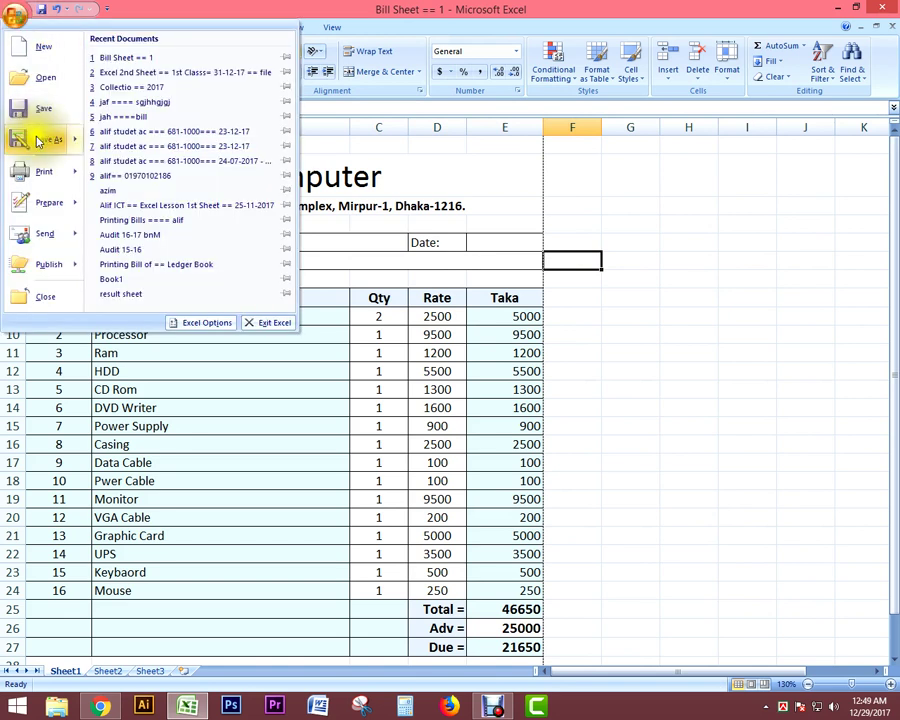
click(715, 222)
click(878, 9)
click(78, 232)
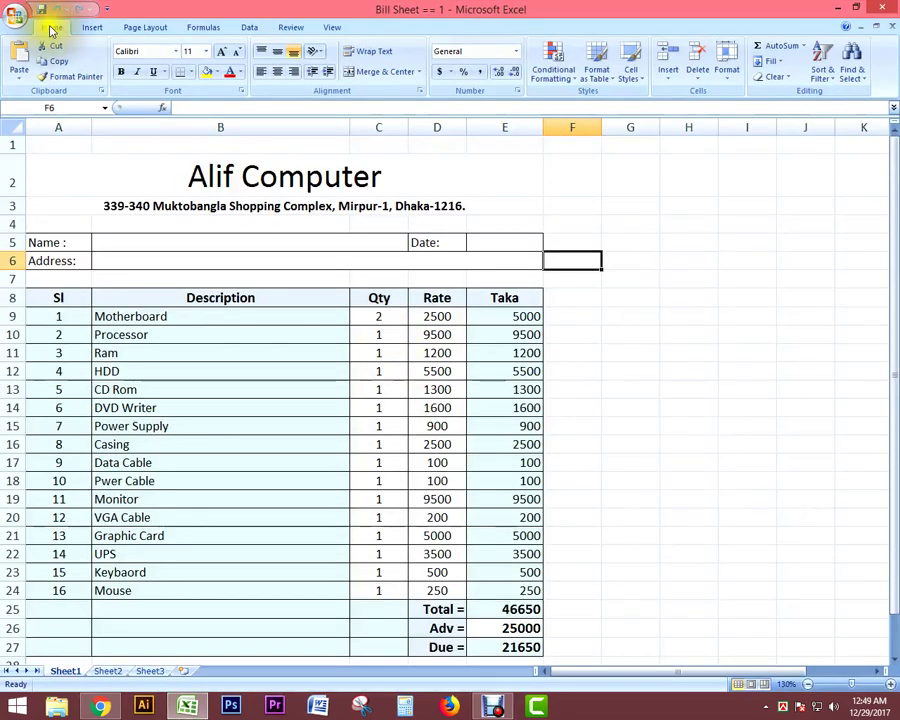
Save the bill to the Desktop as a new copy named with the customer's name and date 31-12-2017 == 01.
click(13, 17)
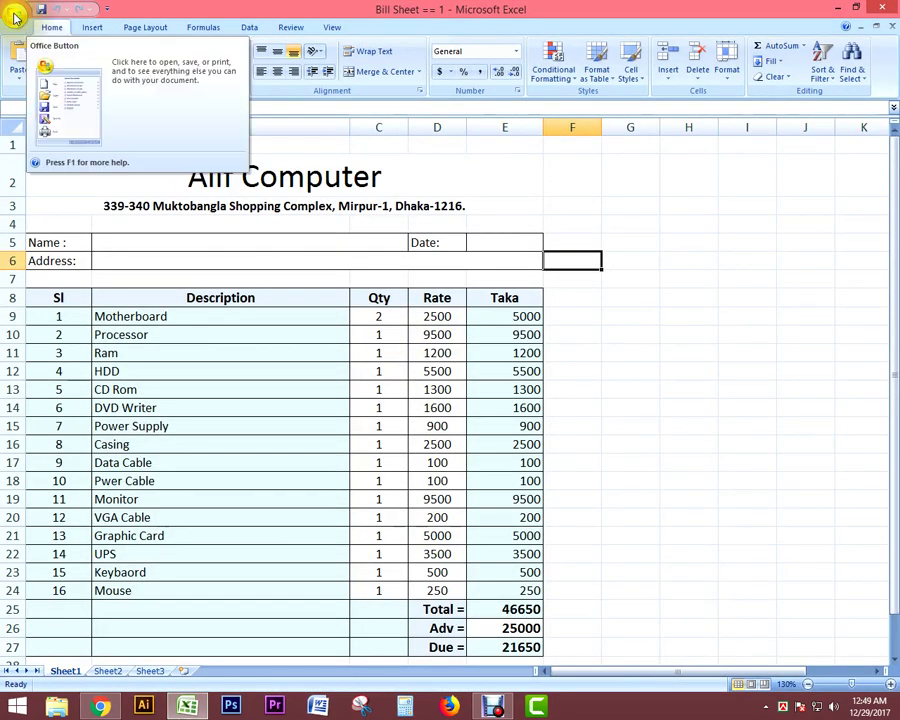
click(42, 138)
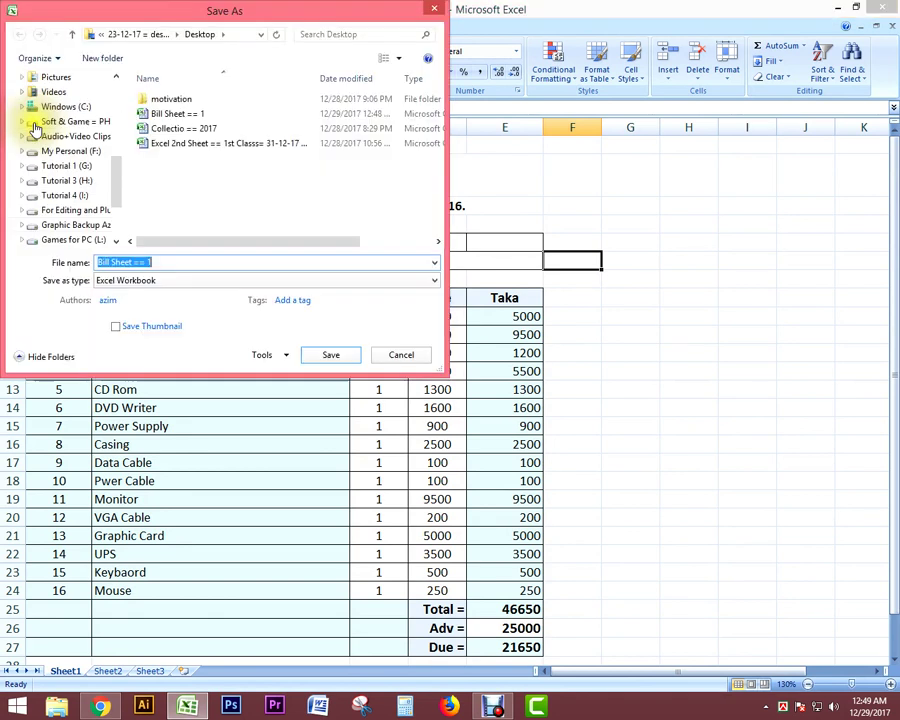
scroll(120, 177, up, 5)
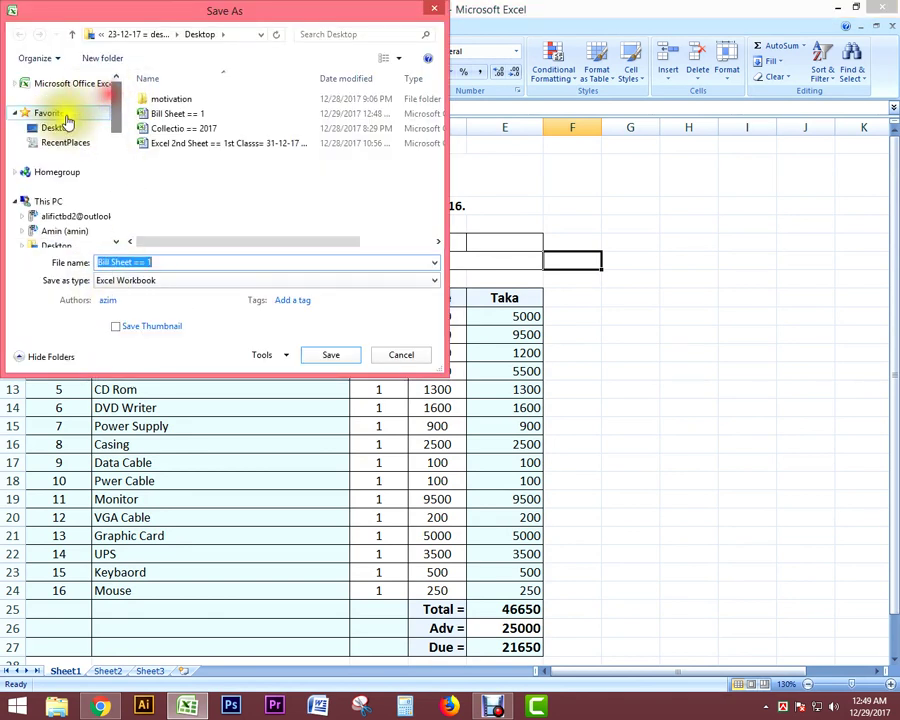
click(56, 128)
click(176, 264)
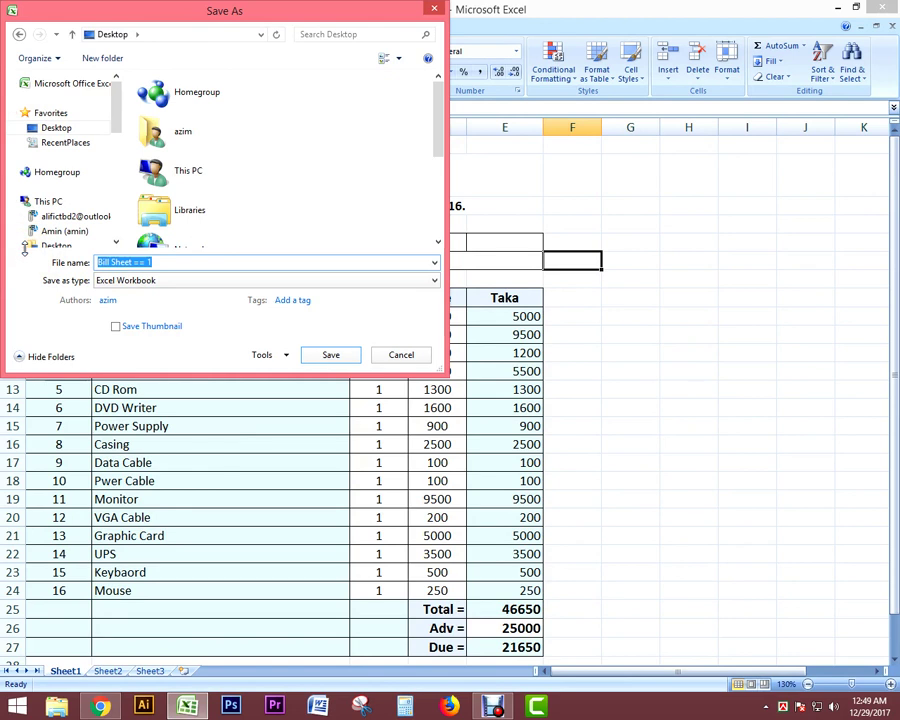
text(azim =)
scroll(24, 248, down, 4)
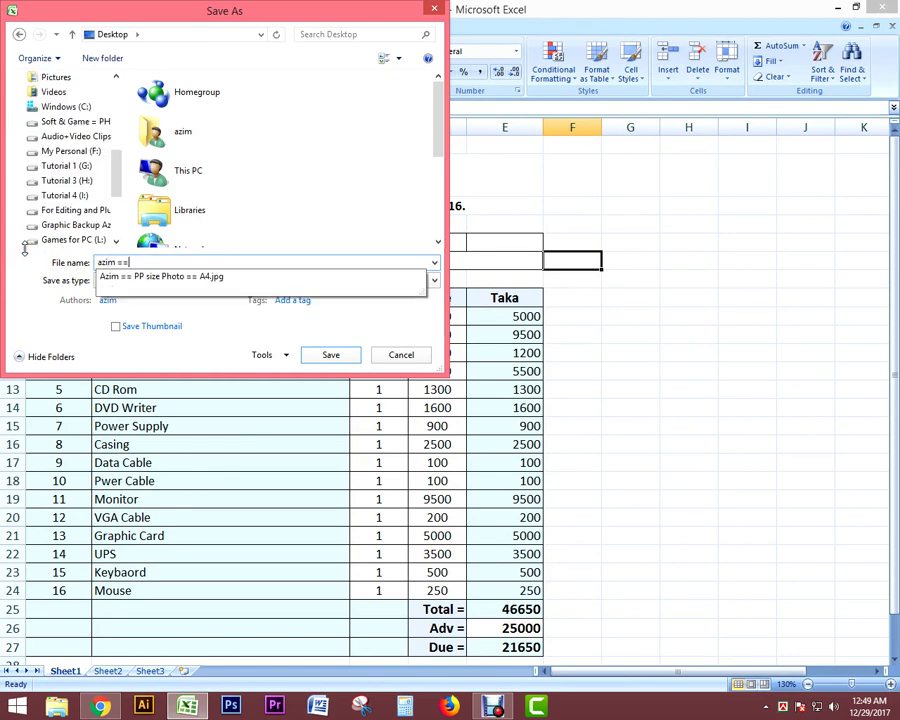
text(31-12-2017 == 01)
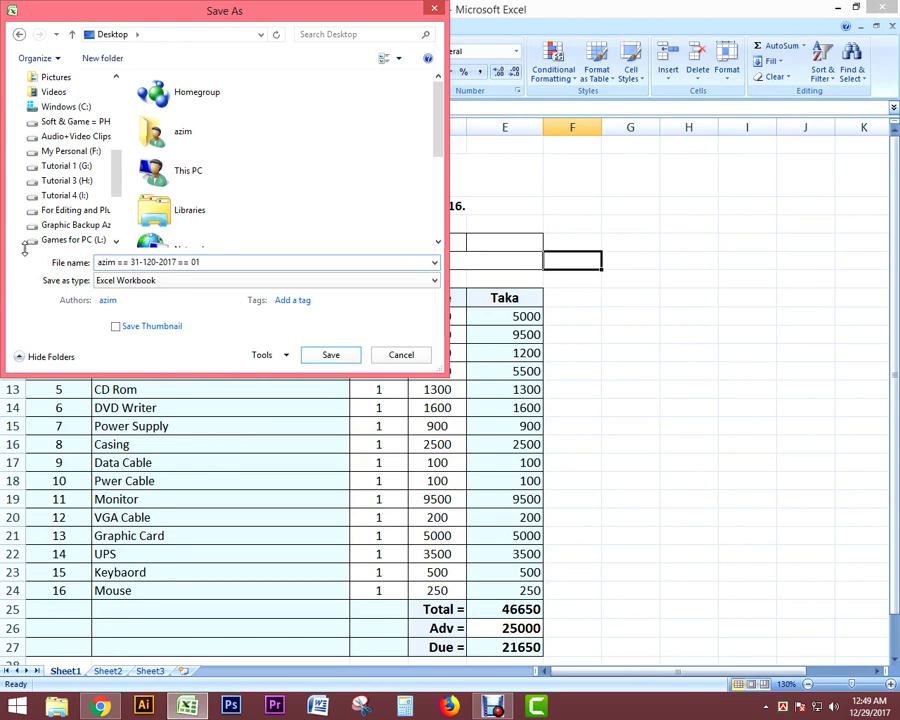
click(168, 260)
key(BackSpace)
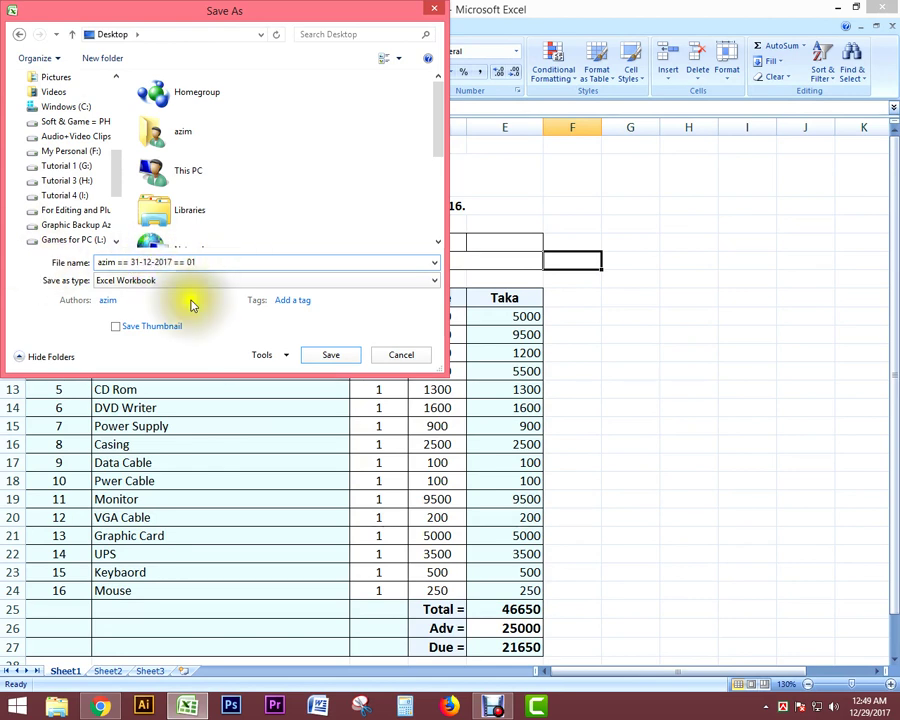
click(333, 354)
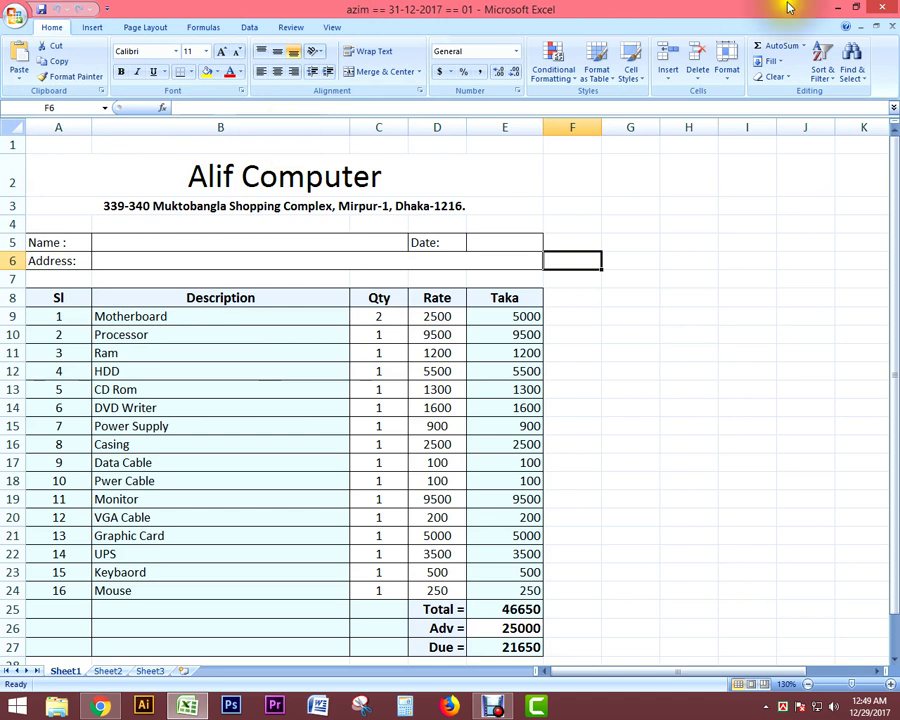
click(837, 7)
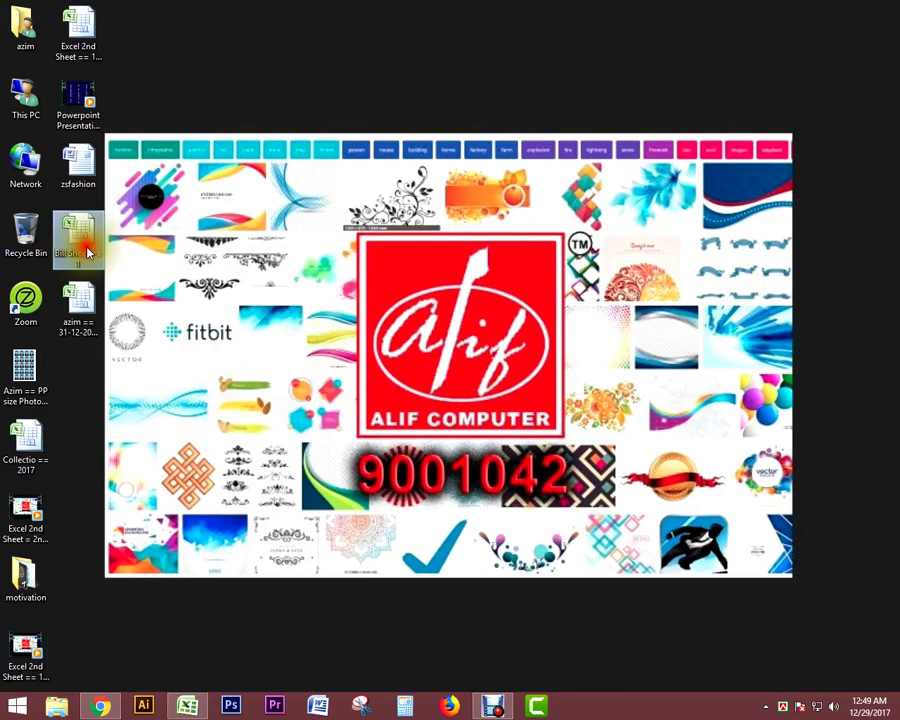
Enter the customer's name in B5 and address in B6, and start the date in E5.
click(80, 318)
click(188, 706)
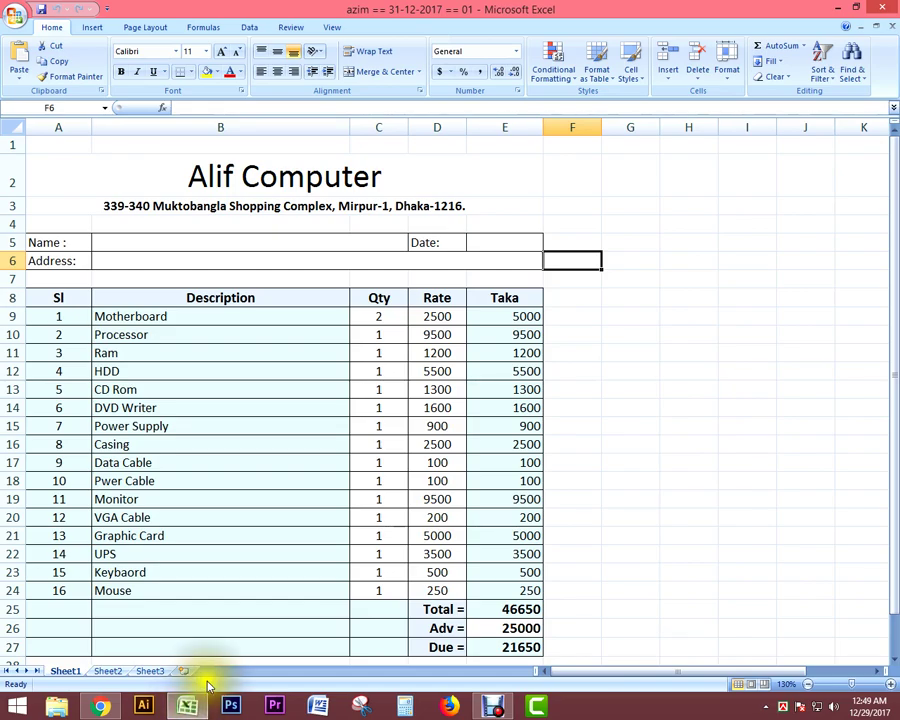
double_click(133, 244)
text(Mr. )
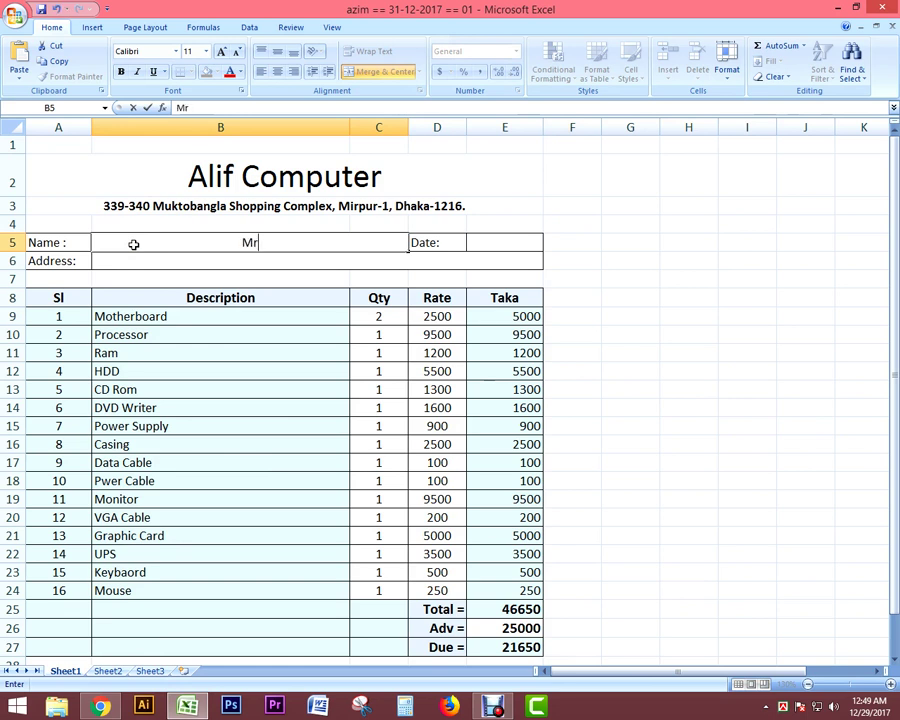
text(Azim)
key(Return)
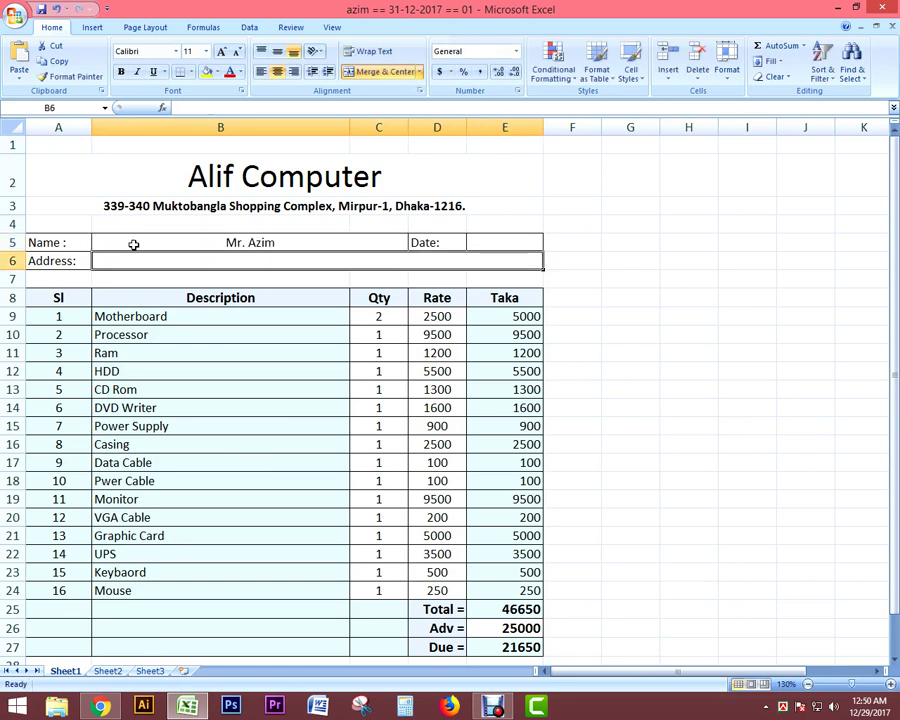
text(Miprur-1, Dahka.)
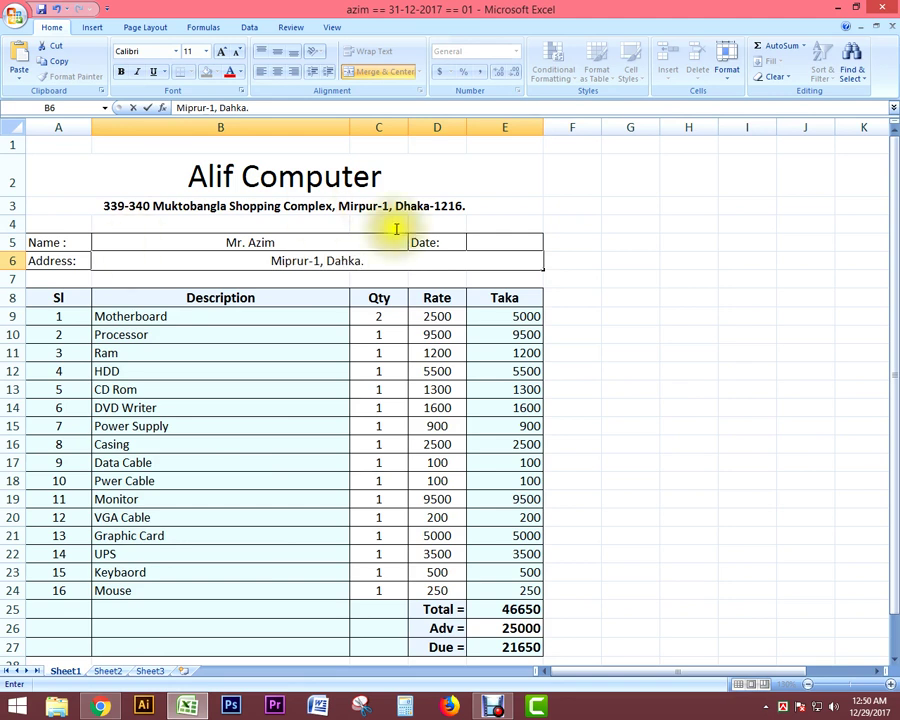
double_click(490, 243)
text(31-12-17)
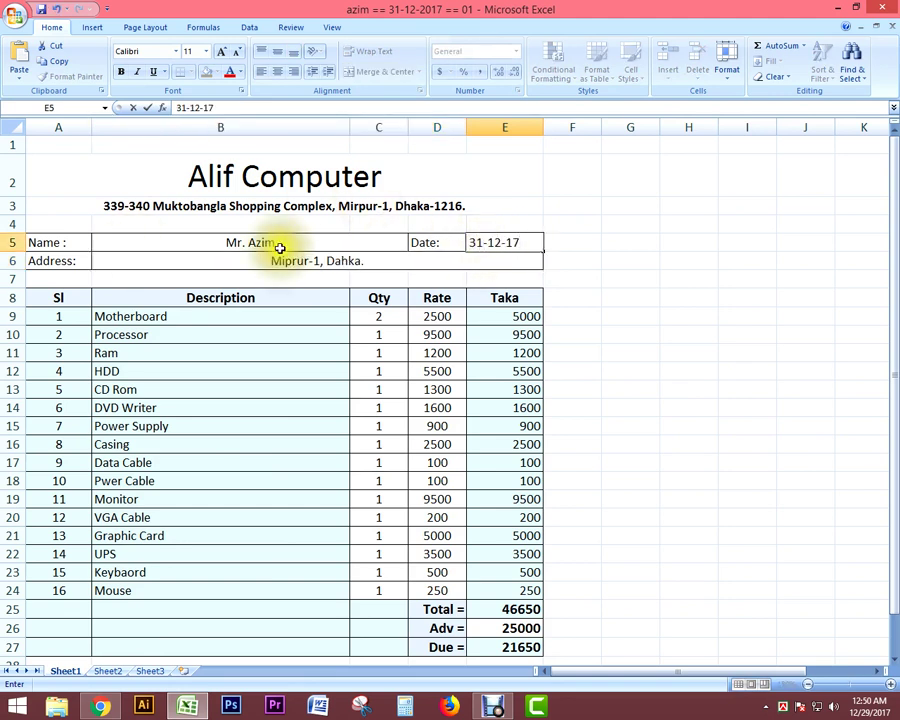
drag(281, 249, 281, 256)
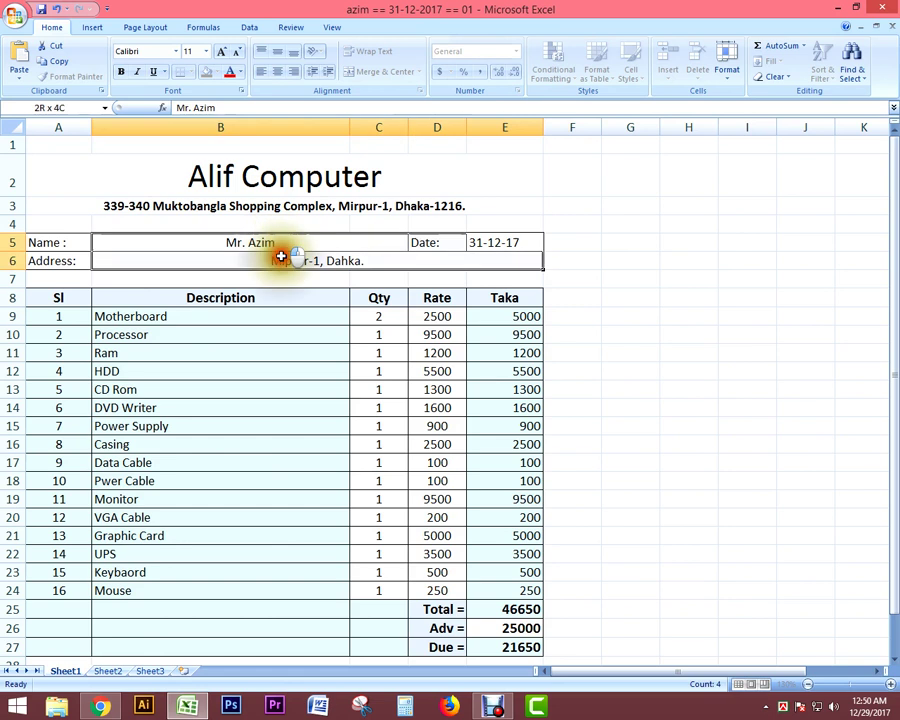
Left-align the customer details in B5:E6.
click(261, 72)
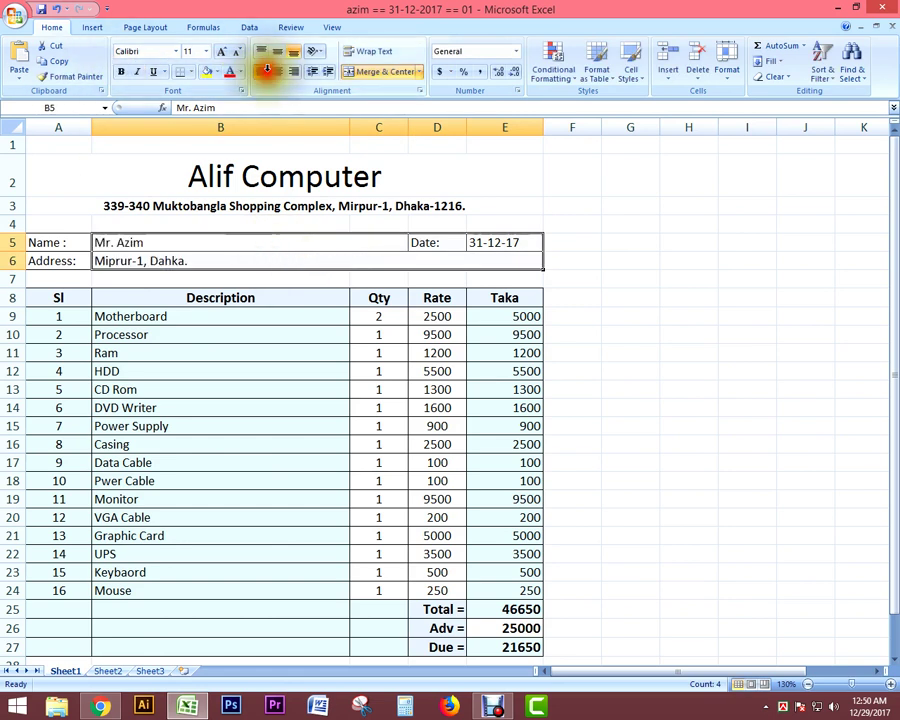
click(548, 190)
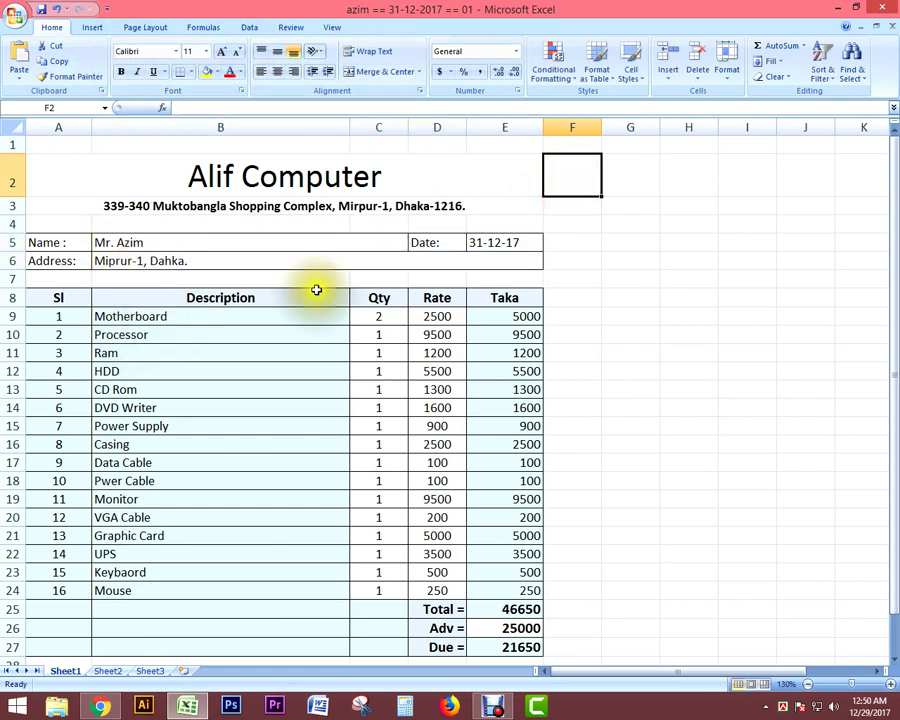
click(378, 255)
scroll(383, 282, down, 2)
scroll(383, 282, up, 2)
scroll(151, 311, down, 1)
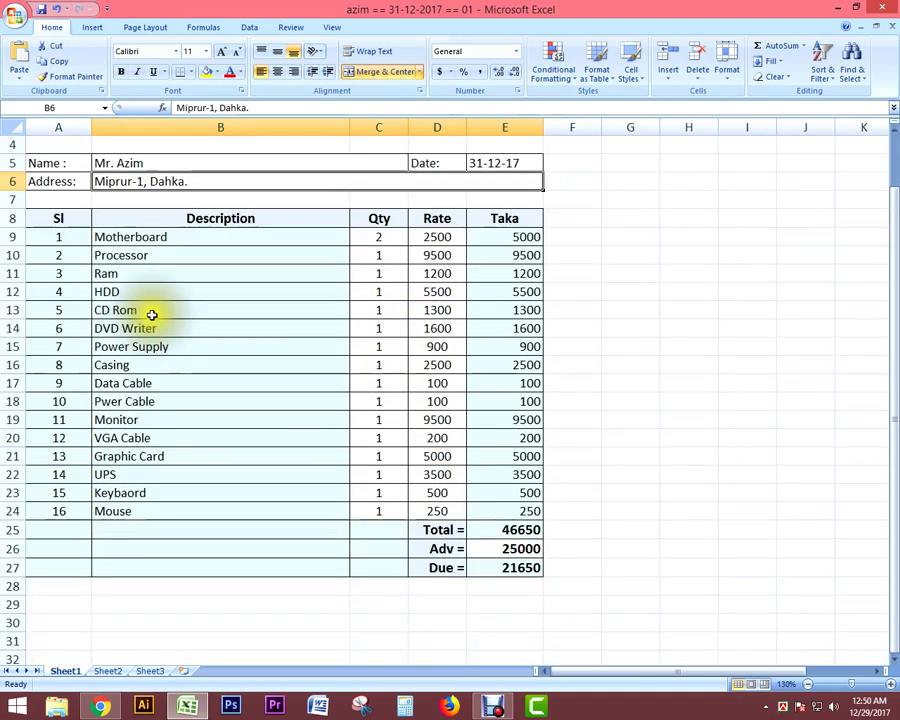
Enter quantities: Motherboard 20, Processor 15, Ram 25, and 0 for HDD, CD Rom, DVD Writer.
click(377, 241)
text(20)
key(Return)
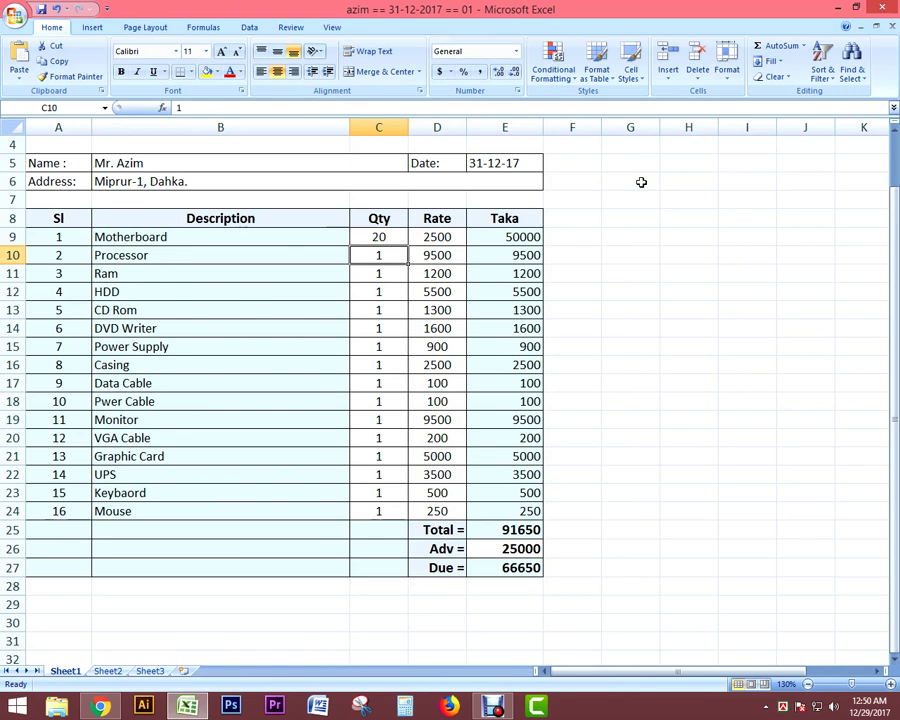
text(15)
key(Return)
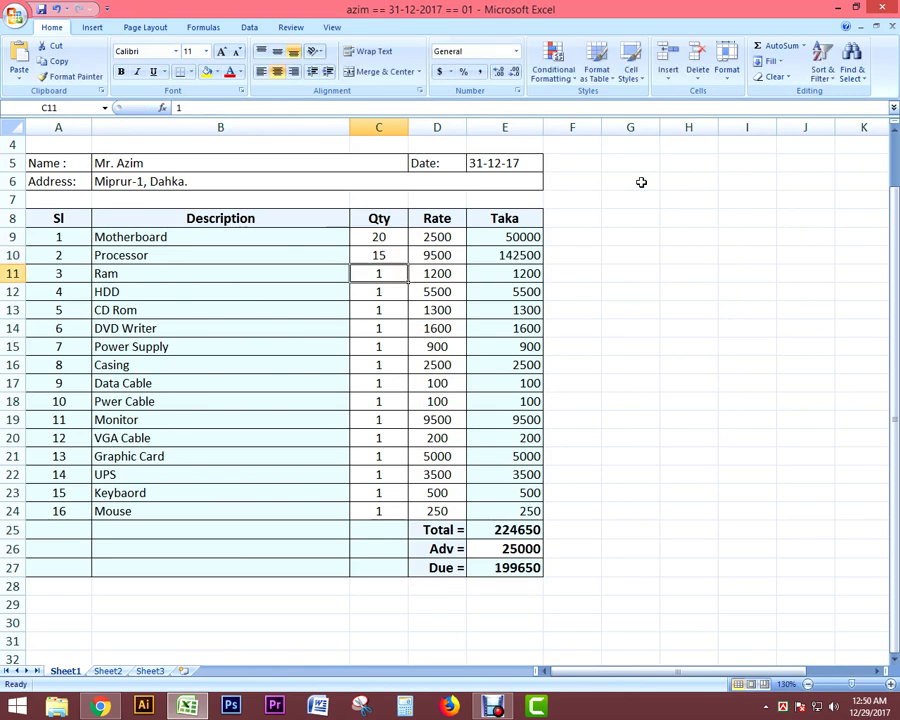
text(25)
key(Return)
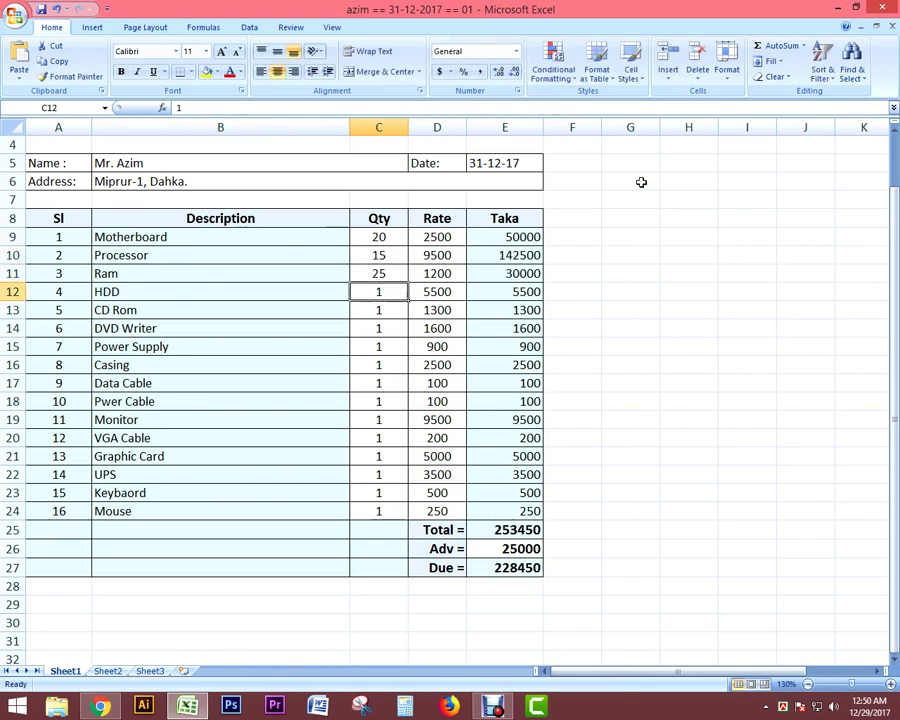
text(0)
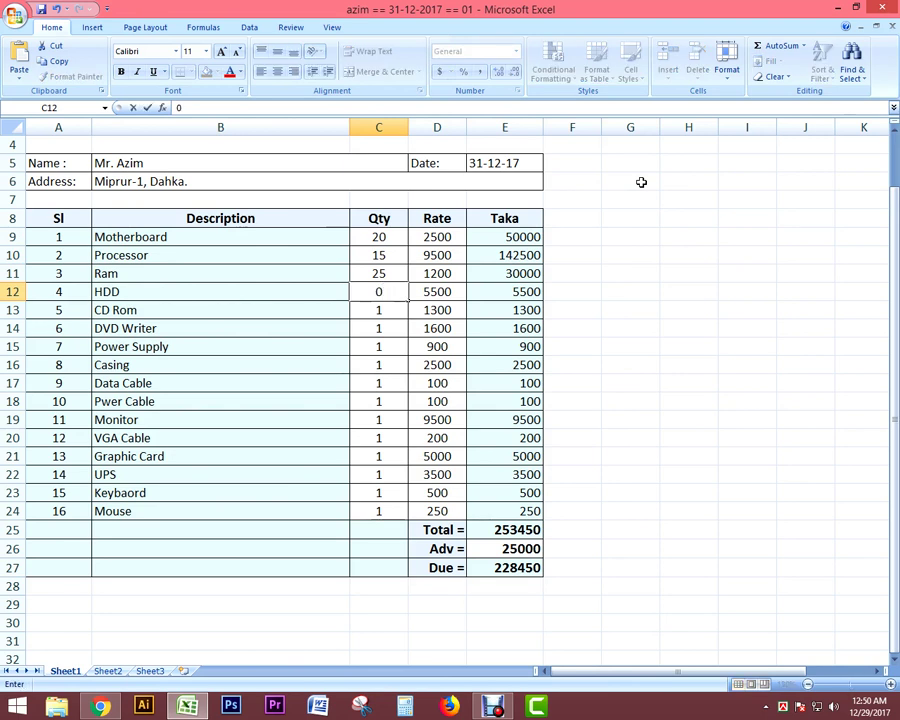
key(Return)
text(0)
key(Return)
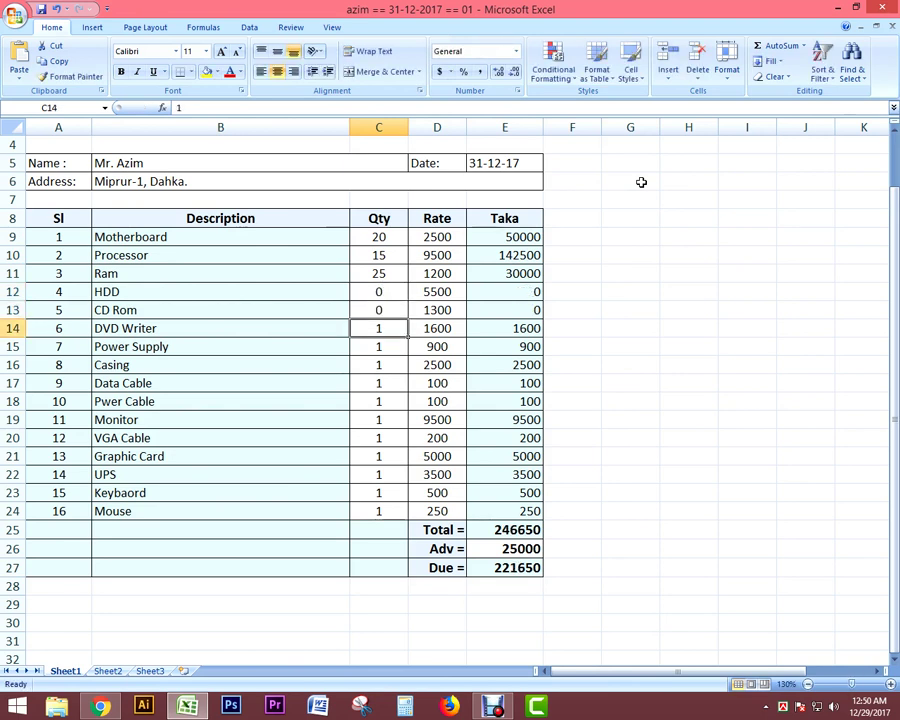
text(0)
key(Return)
Enter 0 for Power Supply, 20 for Casing, and 0 for all remaining items.
text(0)
key(Return)
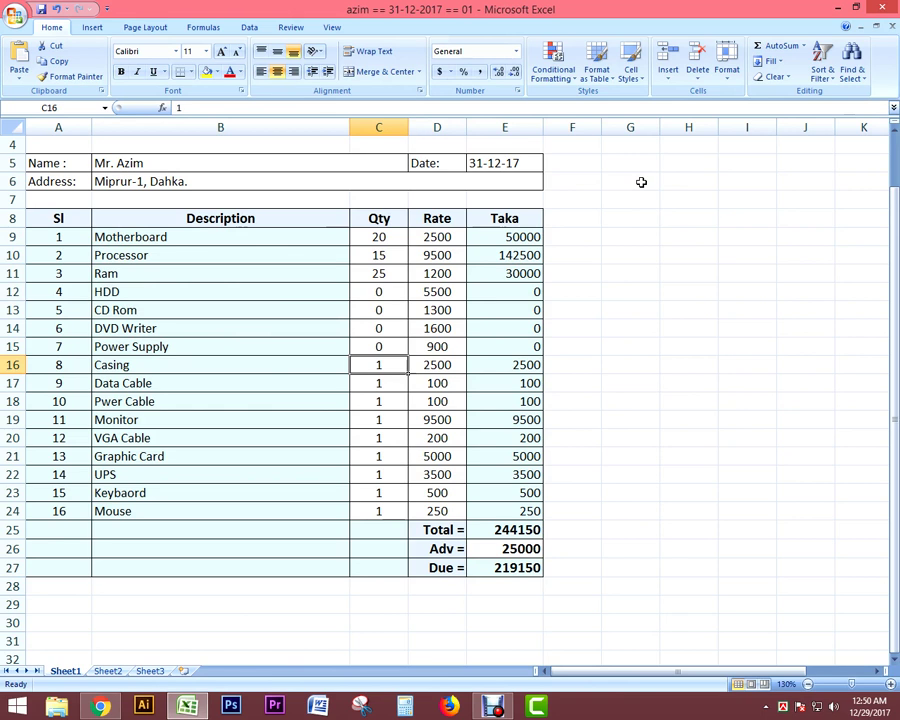
text(20)
key(Return)
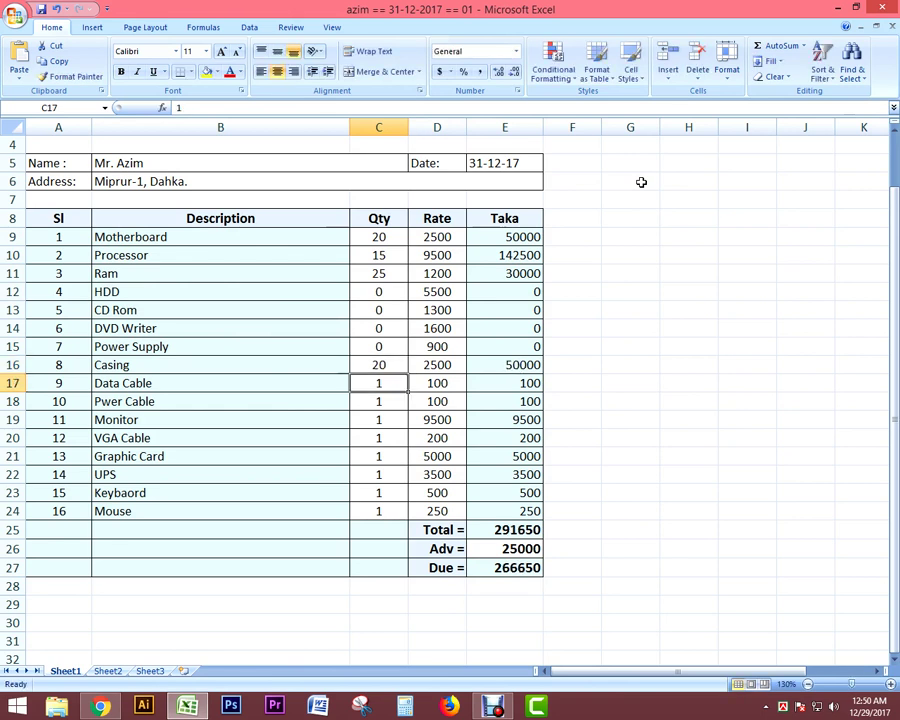
text(0 0 0 0 0 0 0)
key(Return)
text(0)
key(Return)
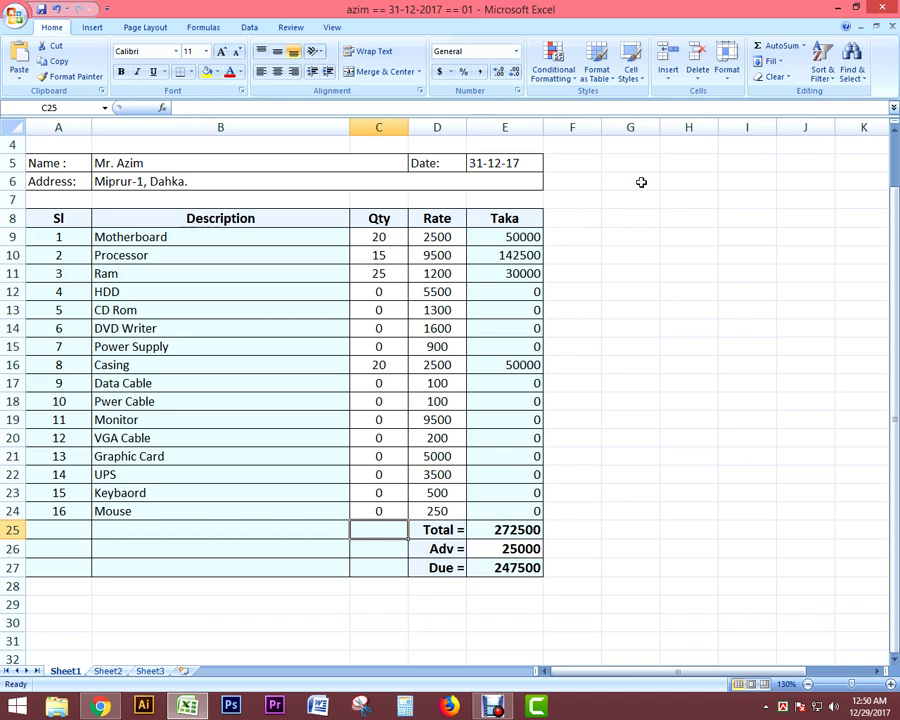
Record a 150000 advance in E26 so Due drops to 122500, then bring up printing.
click(508, 530)
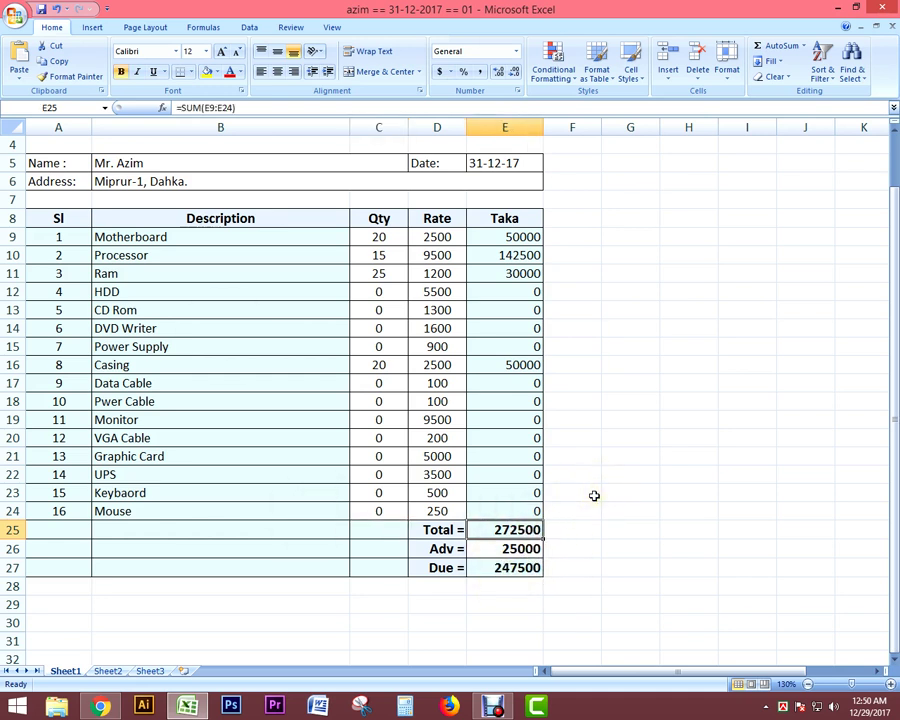
click(522, 548)
text(15)
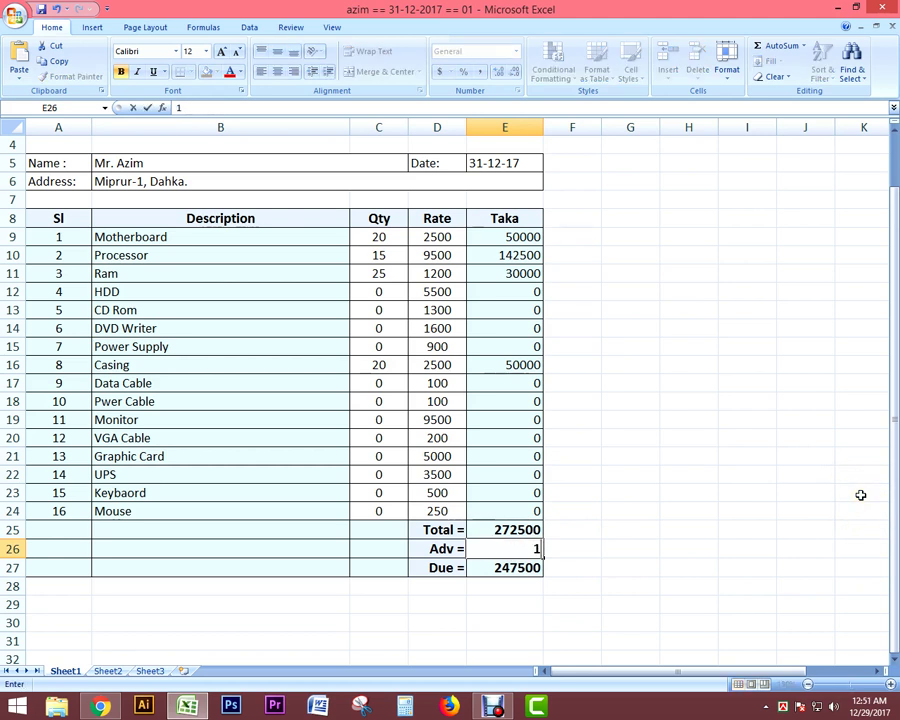
text(0000)
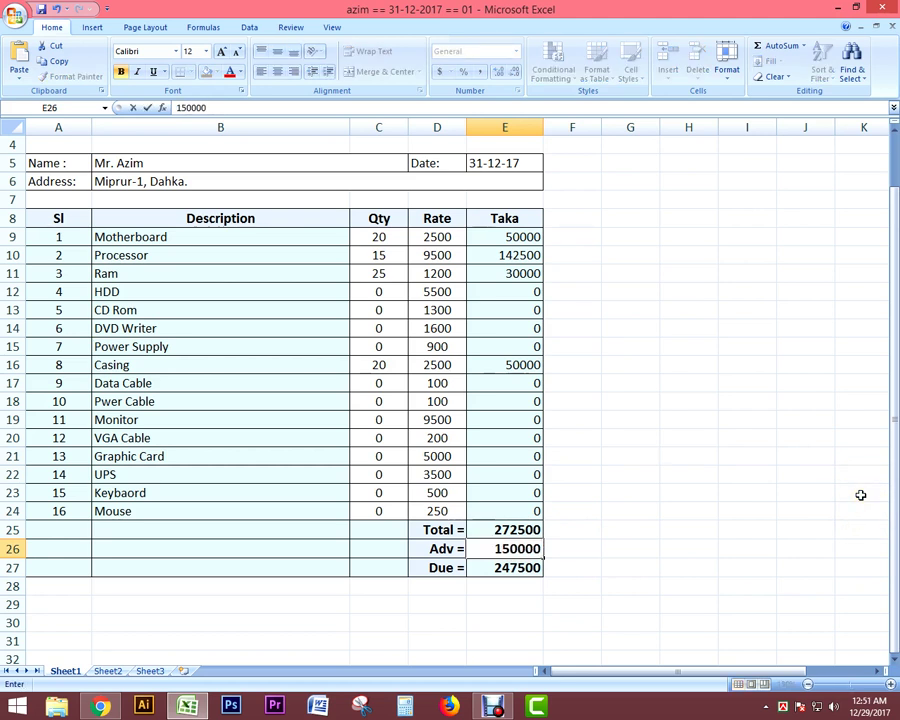
key(Return)
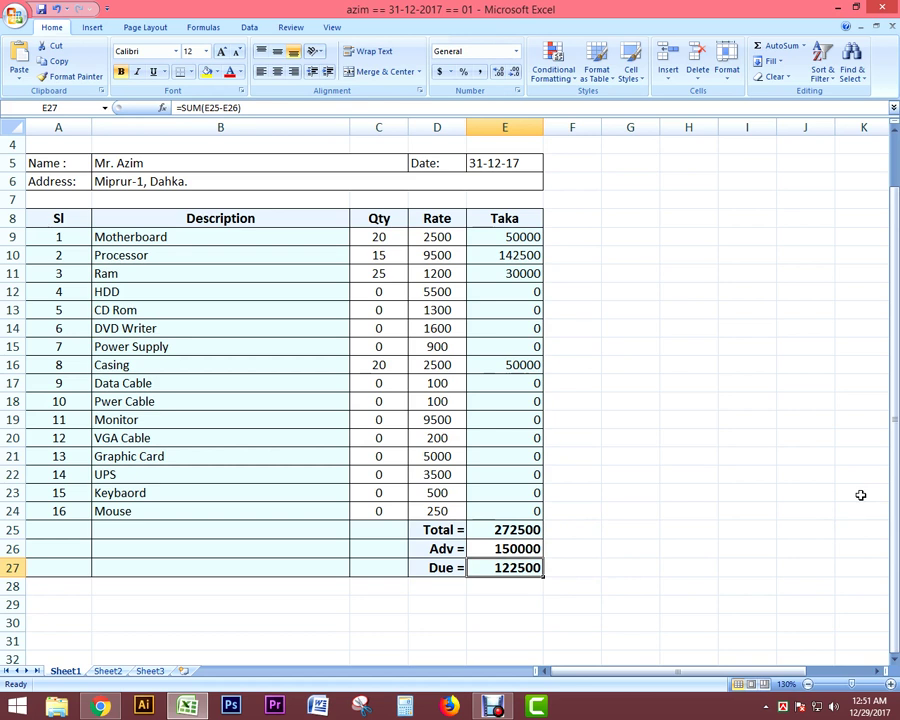
key(ctrl+p)
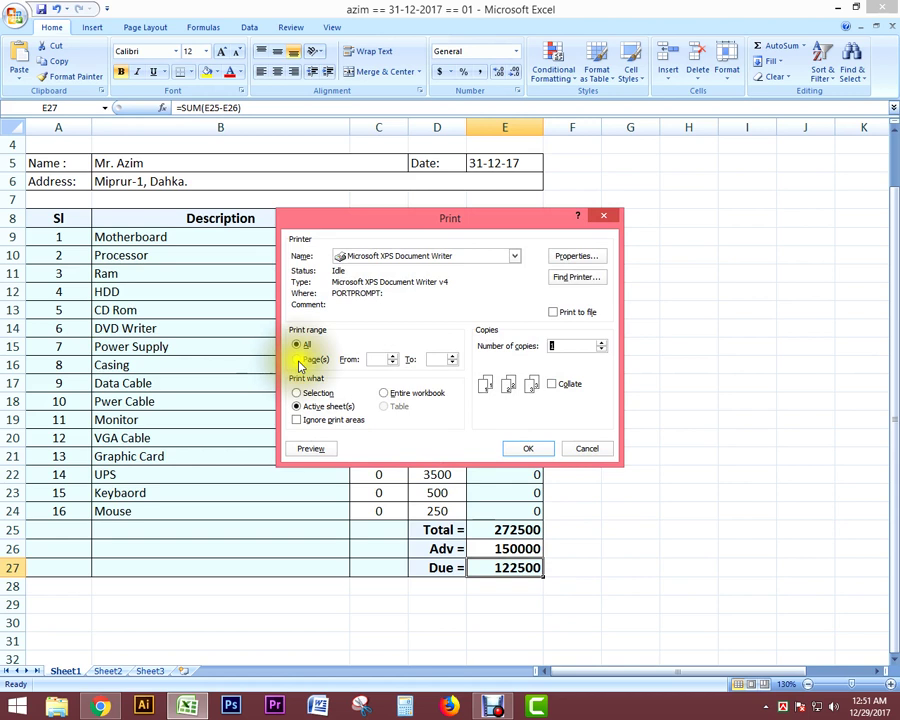
Set the print range to pages 1 to 1 and adjust copies, then cancel without printing.
click(296, 359)
click(379, 360)
text(1)
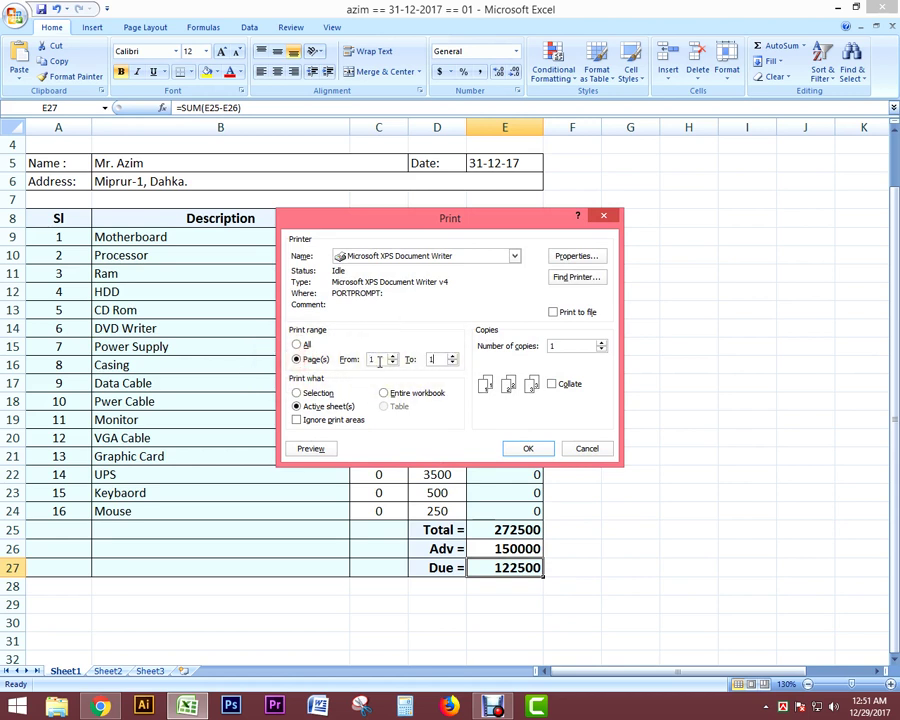
key(Tab)
click(601, 342)
click(372, 358)
text(1)
click(430, 358)
text(1)
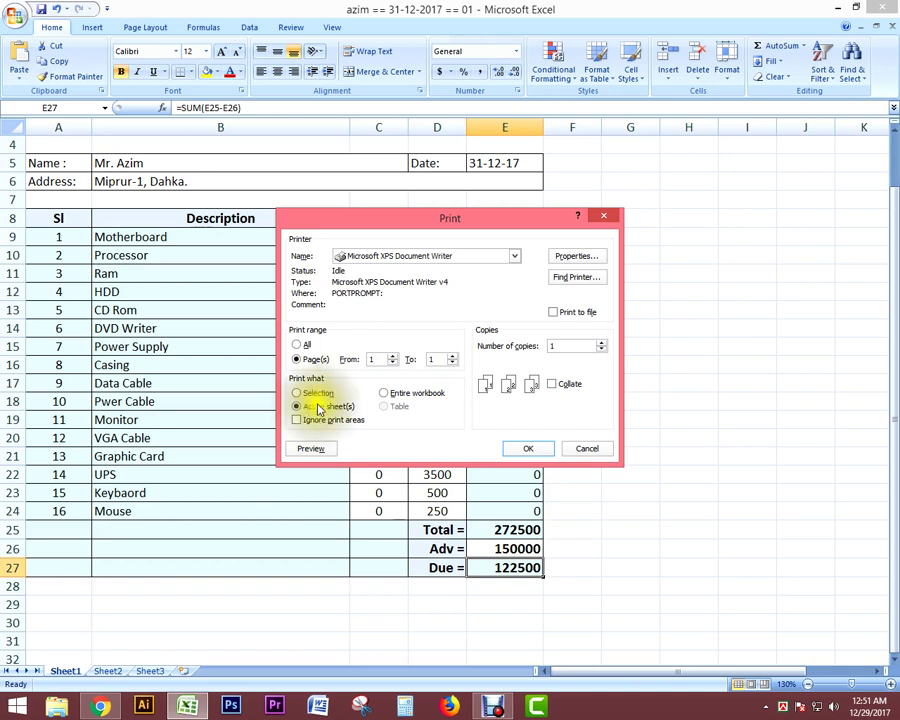
click(584, 451)
click(584, 422)
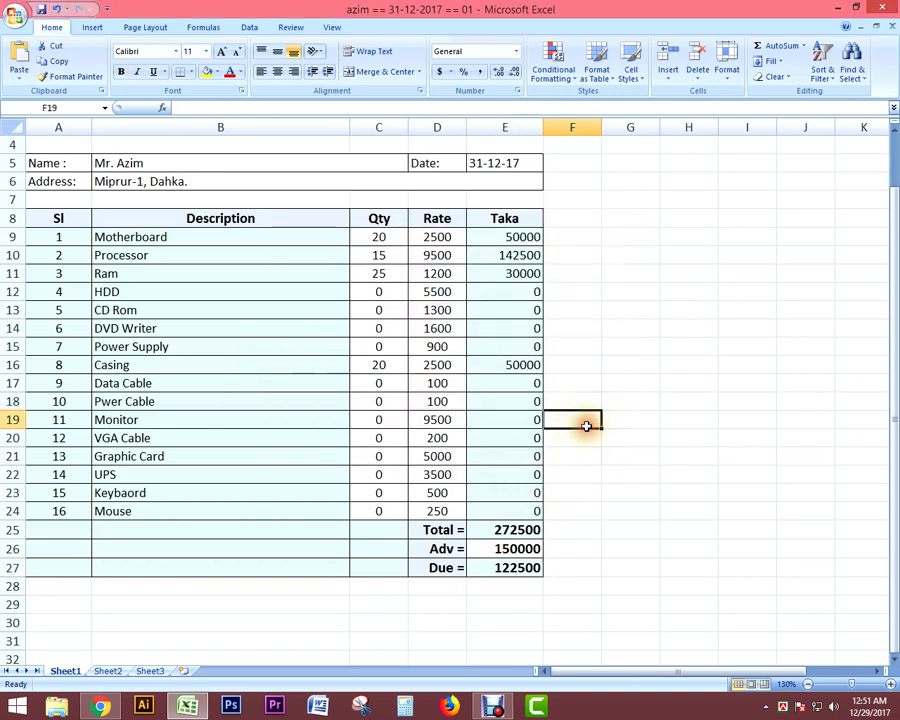
Close the current bill and reopen the Bill Sheet == 1 template from the desktop.
click(882, 8)
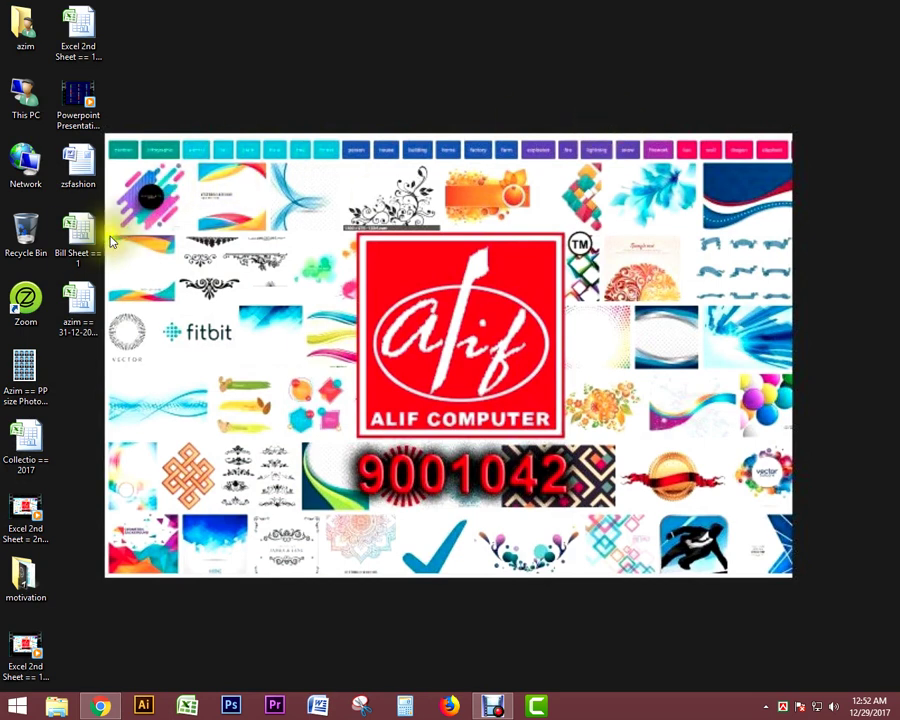
double_click(82, 236)
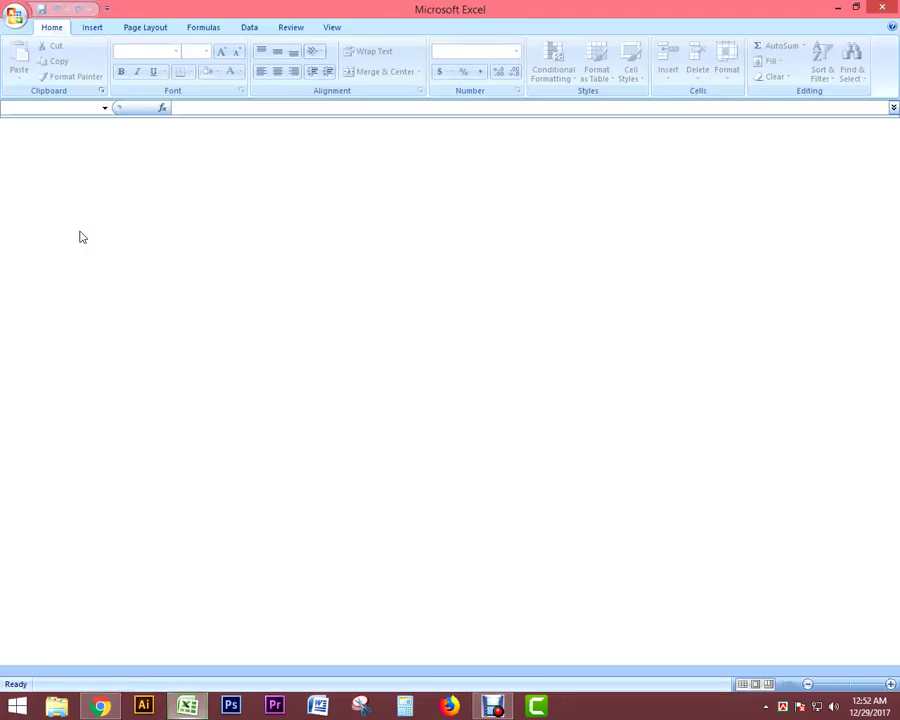
key(alt+F4)
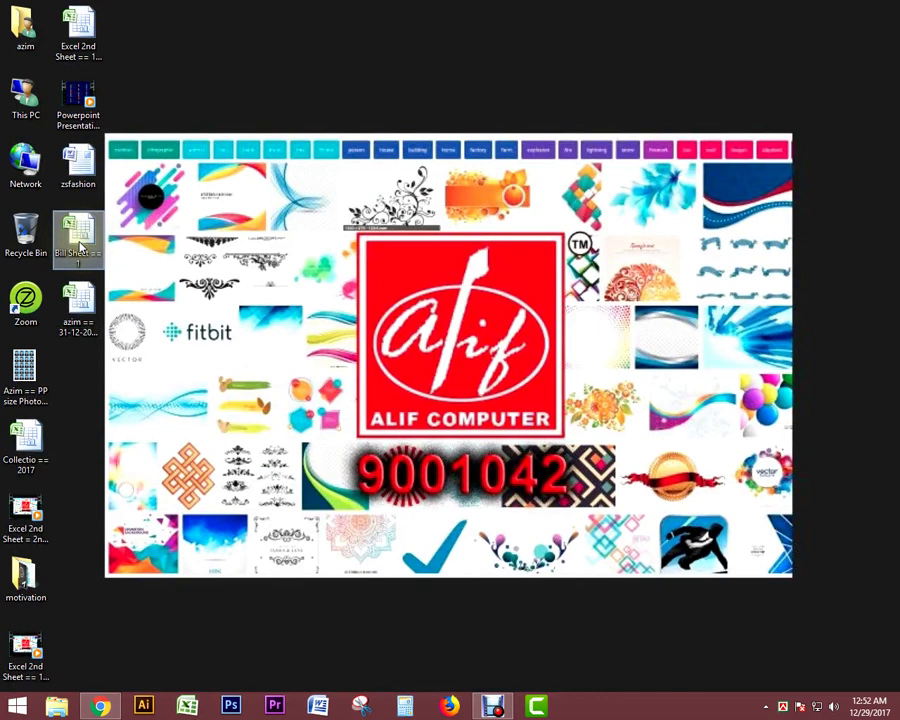
click(80, 332)
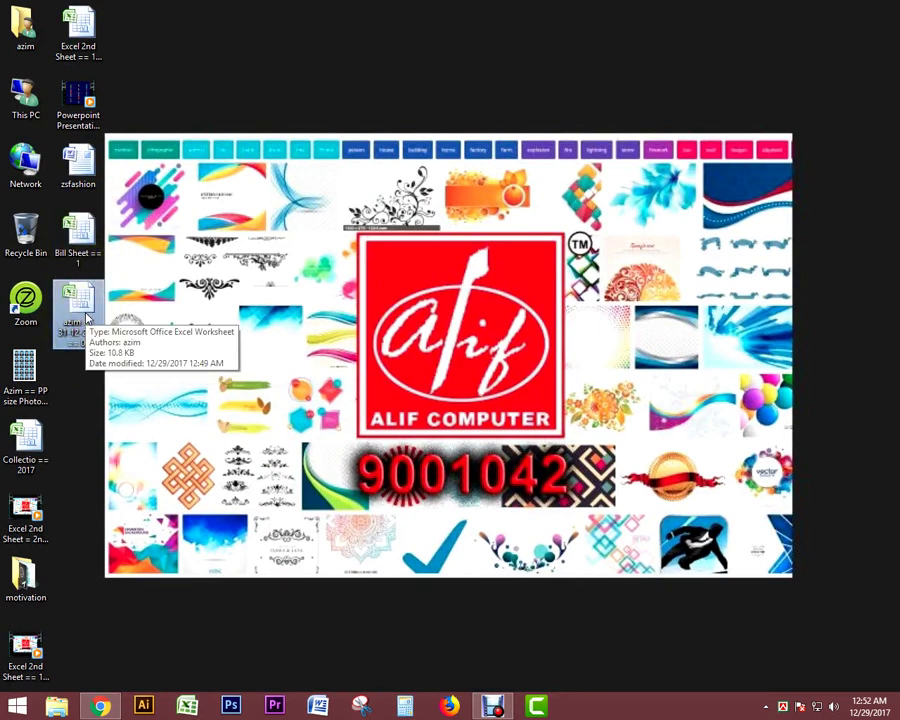
double_click(77, 238)
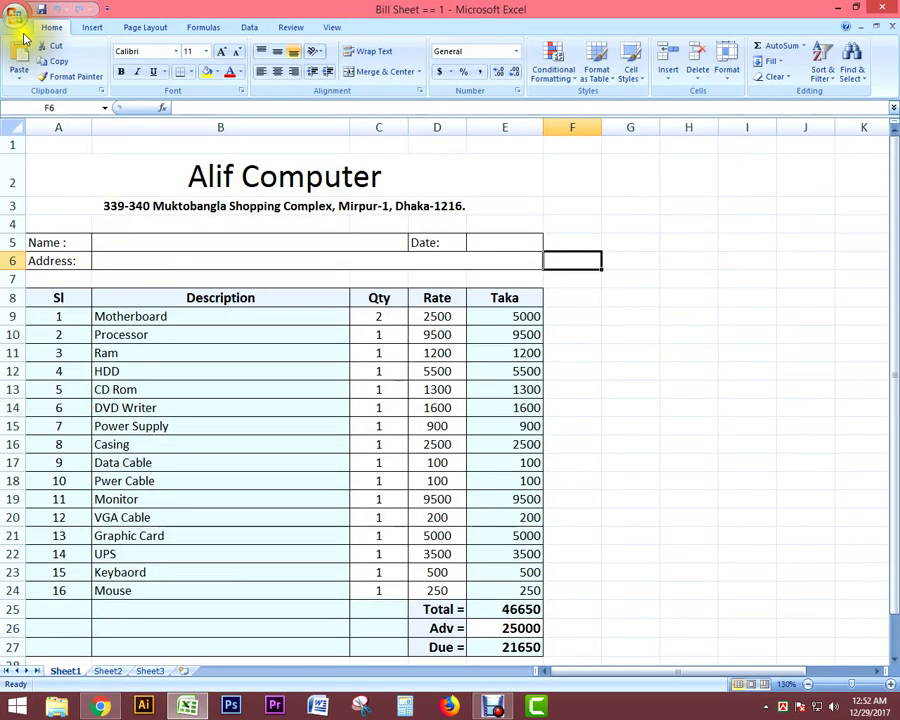
Save the template as a new copy named with the second customer's name and 31-12-17 == 02.
click(17, 20)
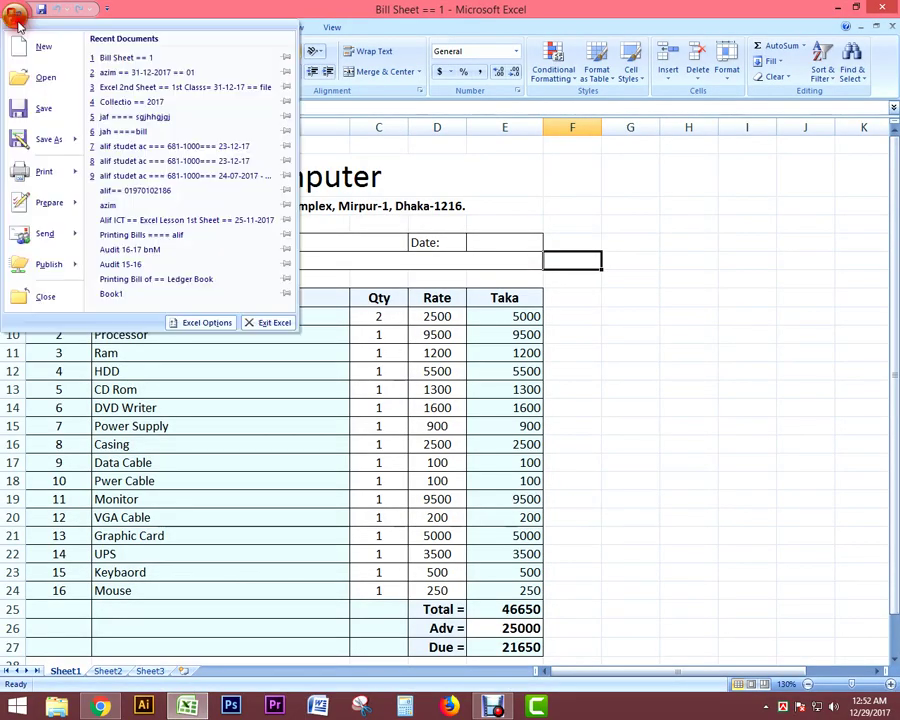
click(30, 139)
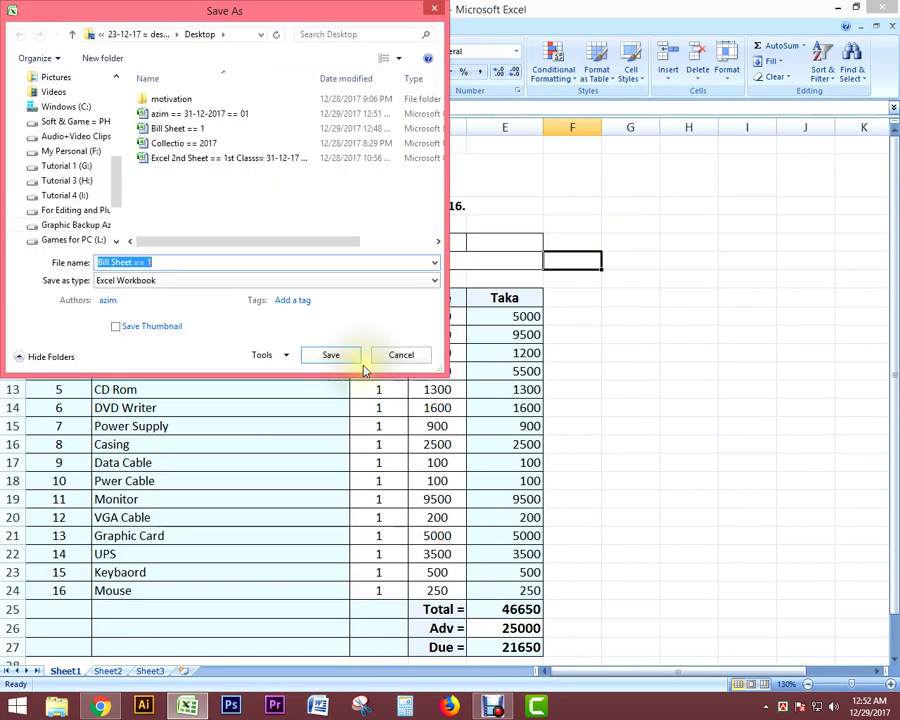
text(Zaman ==)
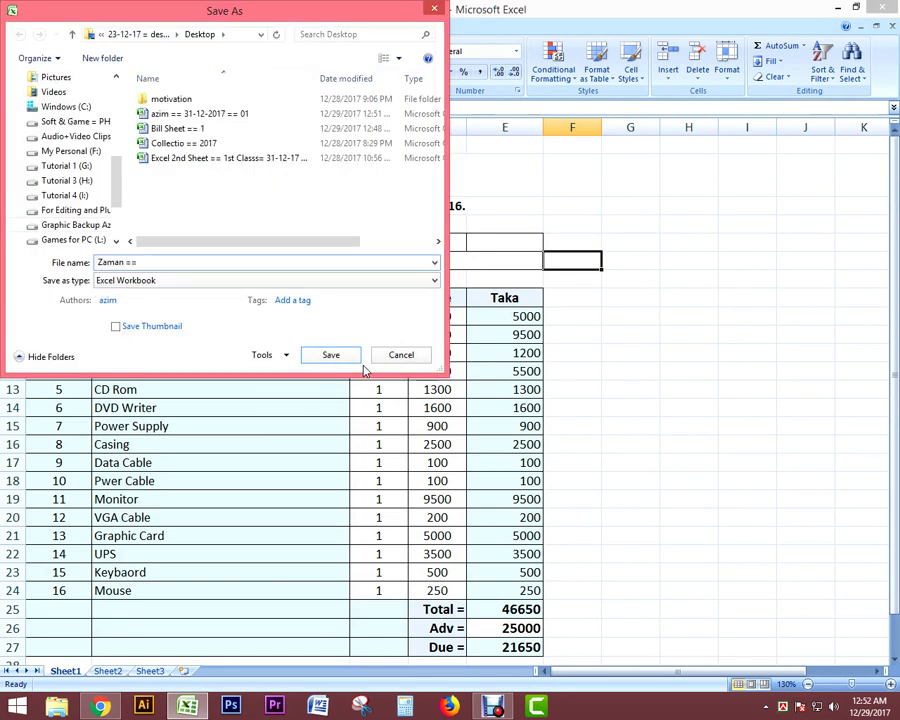
text(31-)
text(12-17 == 02)
key(Return)
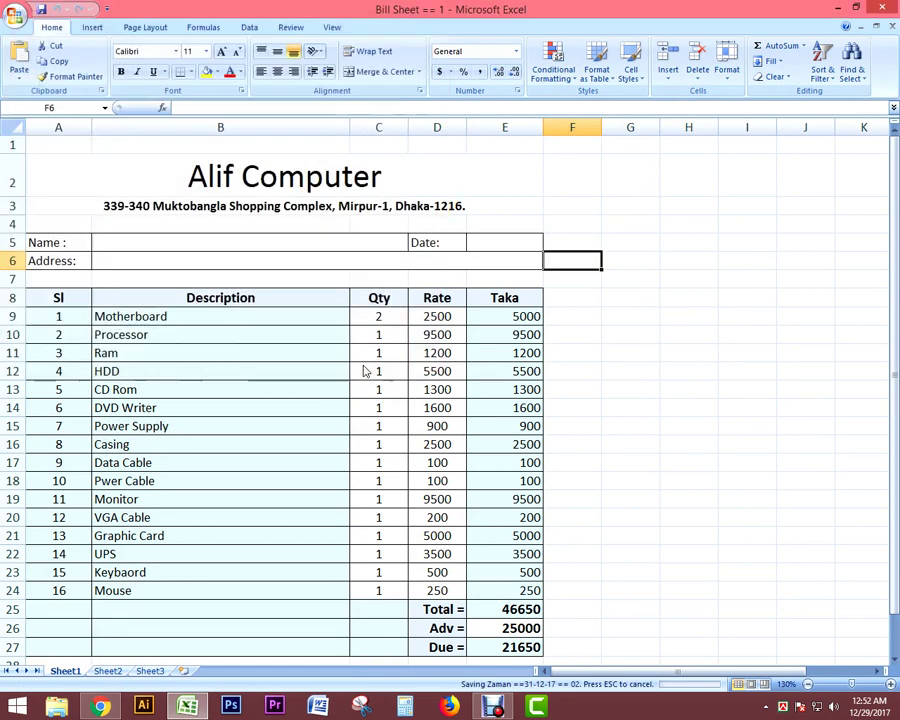
click(155, 241)
Enter the second customer's name in B5, date 31-12-17 in E5, and address in B6.
text(Mr .Zamna)
key(BackSpace)
key(BackSpace)
text(an)
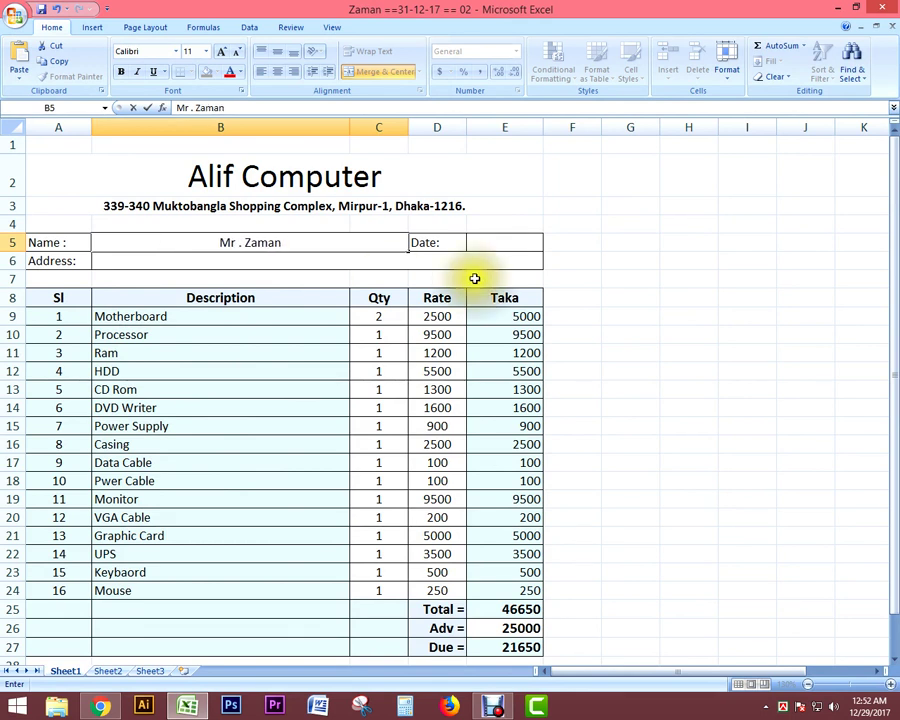
click(478, 243)
text(31-12-17)
click(129, 258)
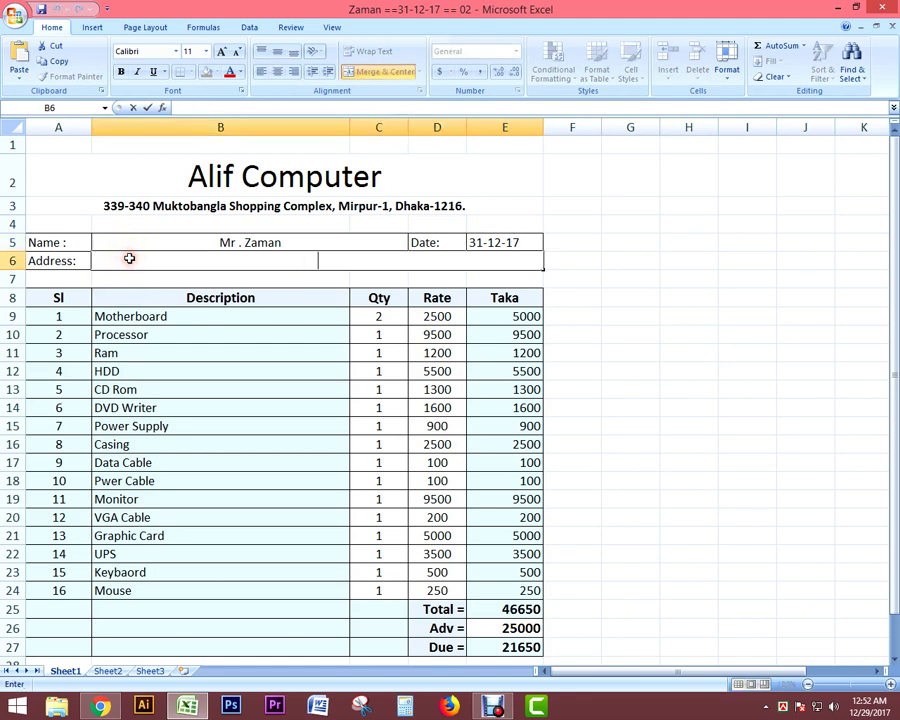
text(Mirpur 10, Dhaka.)
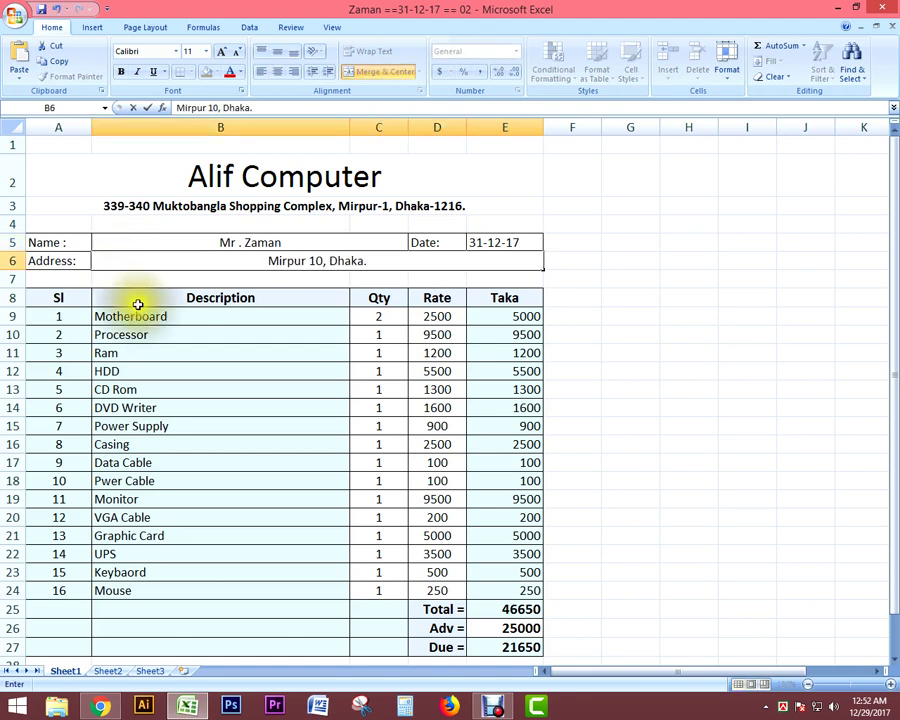
click(137, 309)
click(370, 317)
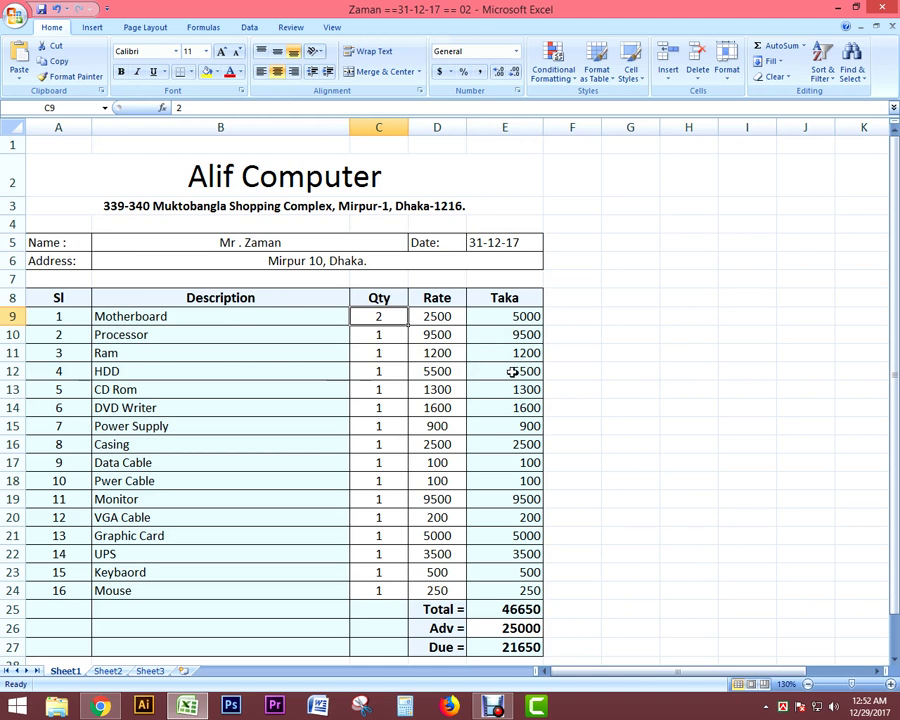
Set Motherboard and Processor quantities to 5 and all other items to 0.
text(5)
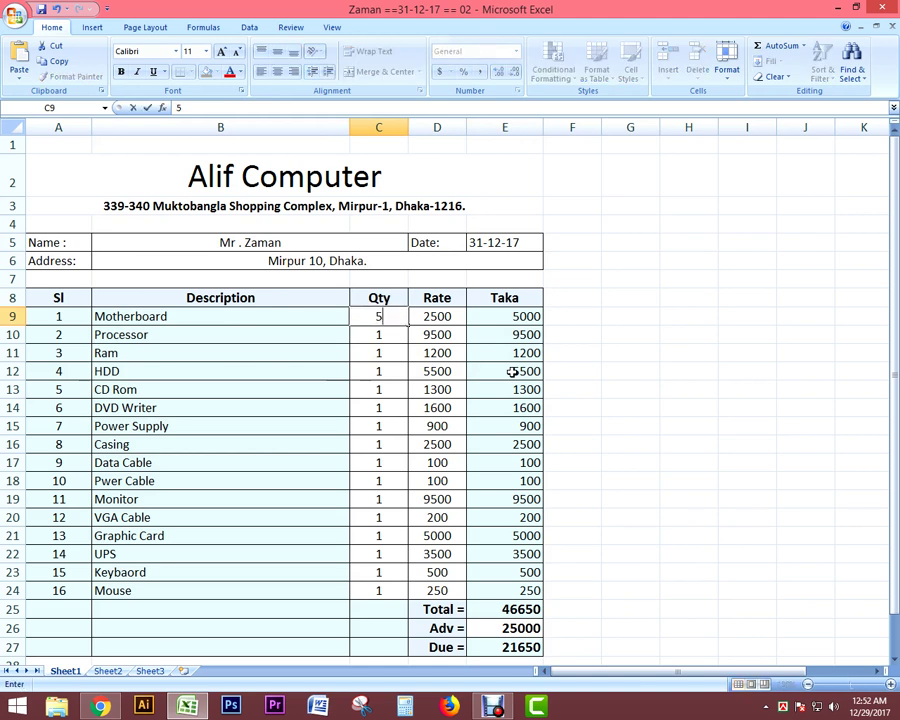
key(Return)
text(5)
key(Return)
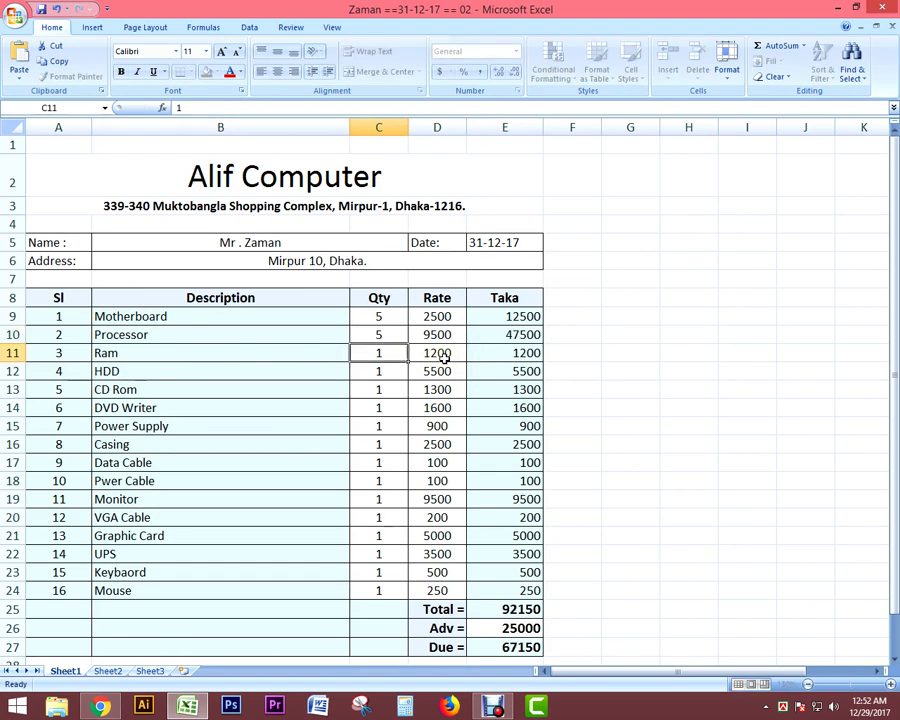
text(0 0 0 0 0 0 0 0 0 0 0 0 0)
key(Return)
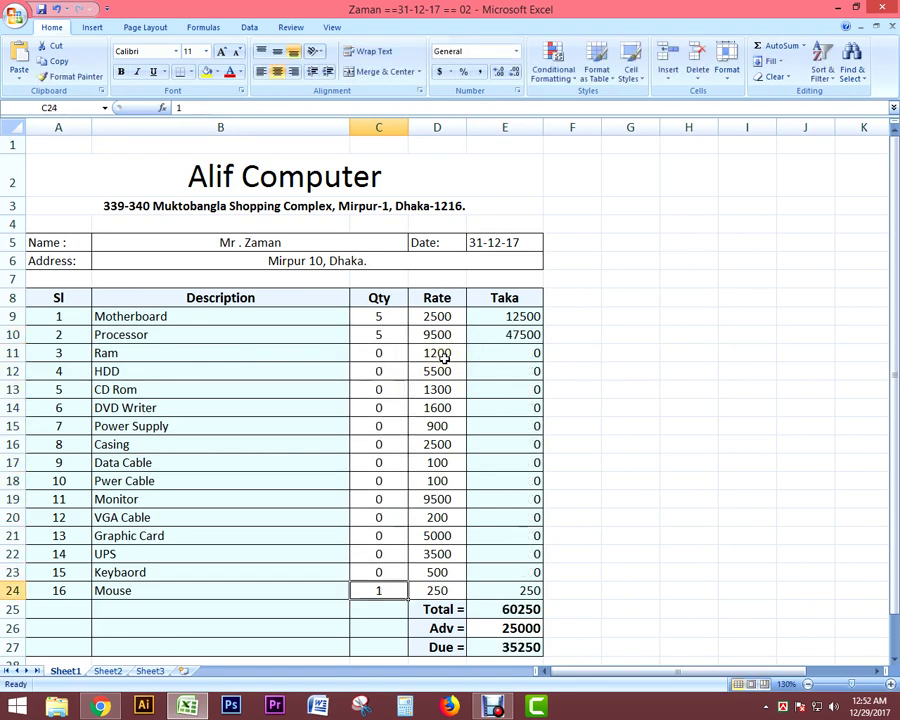
text(0)
key(Return)
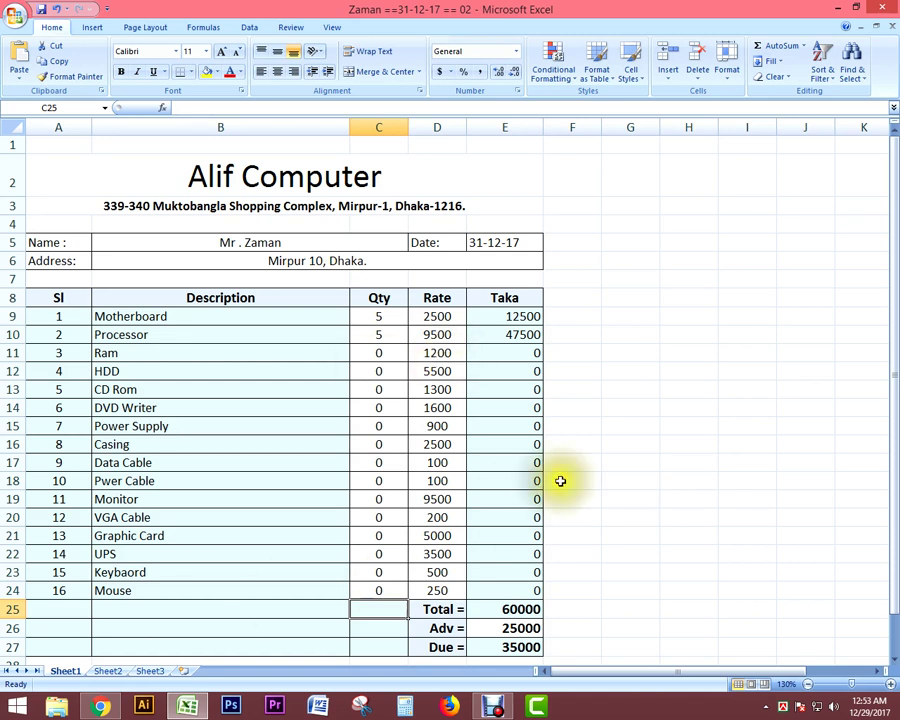
Enter a 60000 advance in E26 so the Due becomes 0.
click(501, 629)
text(60000)
key(Return)
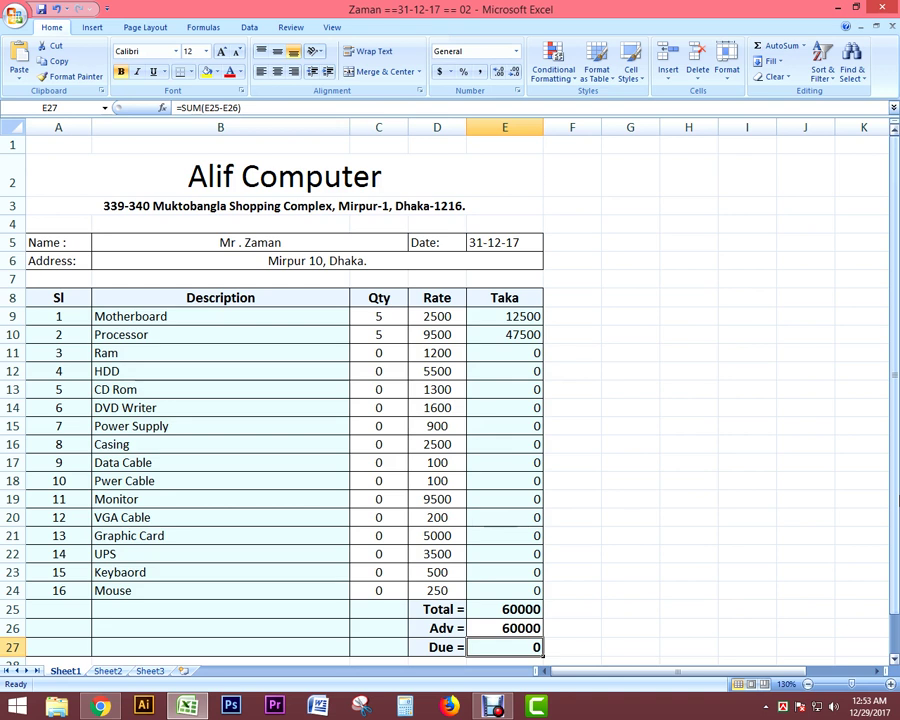
Save the finished second bill under its == 02 file name with Ctrl+S.
key(ctrl+s)
click(647, 217)
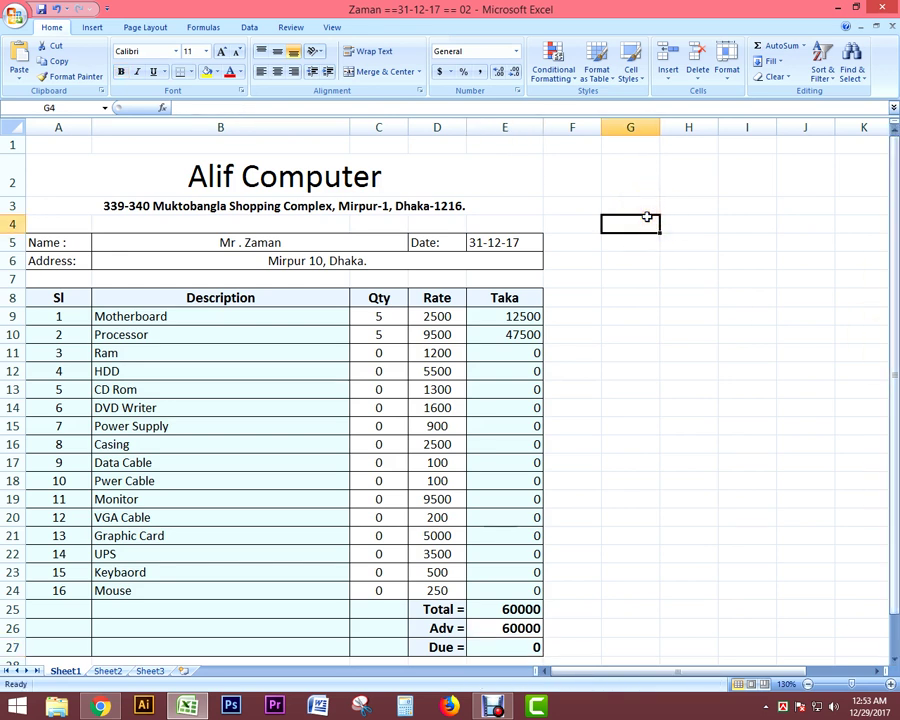
key(ctrl+p)
key(Escape)
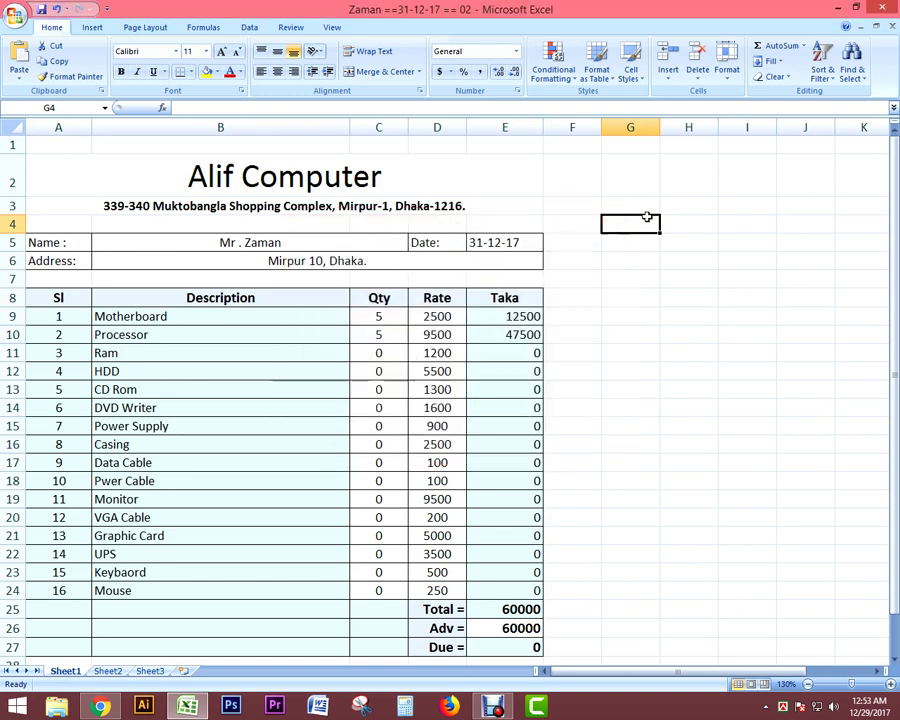